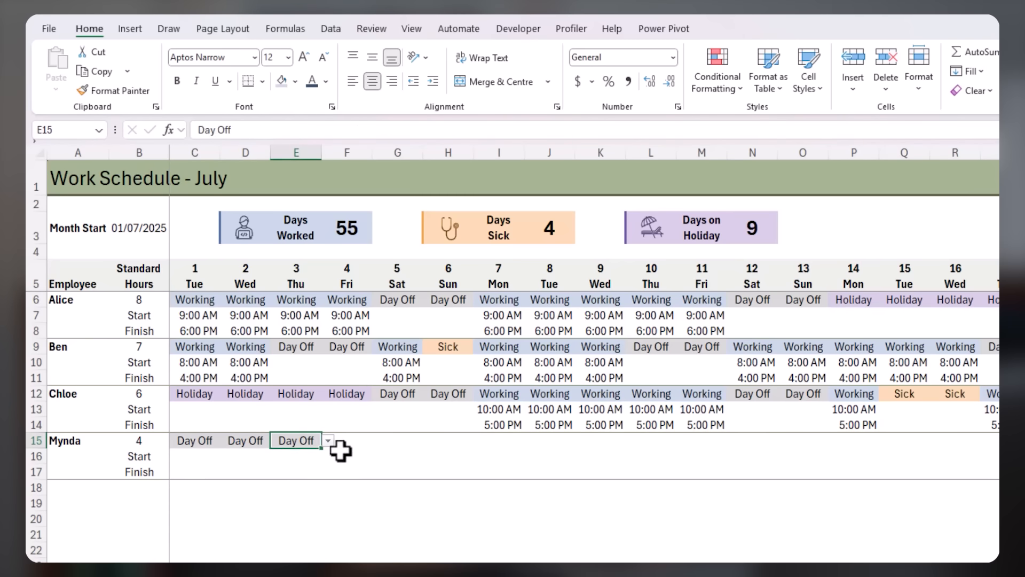
- Set the last employee's status for Friday the 4th to Working in row 15 of the schedule
left_click(356, 442)
left_click(376, 441)
left_click(362, 455)
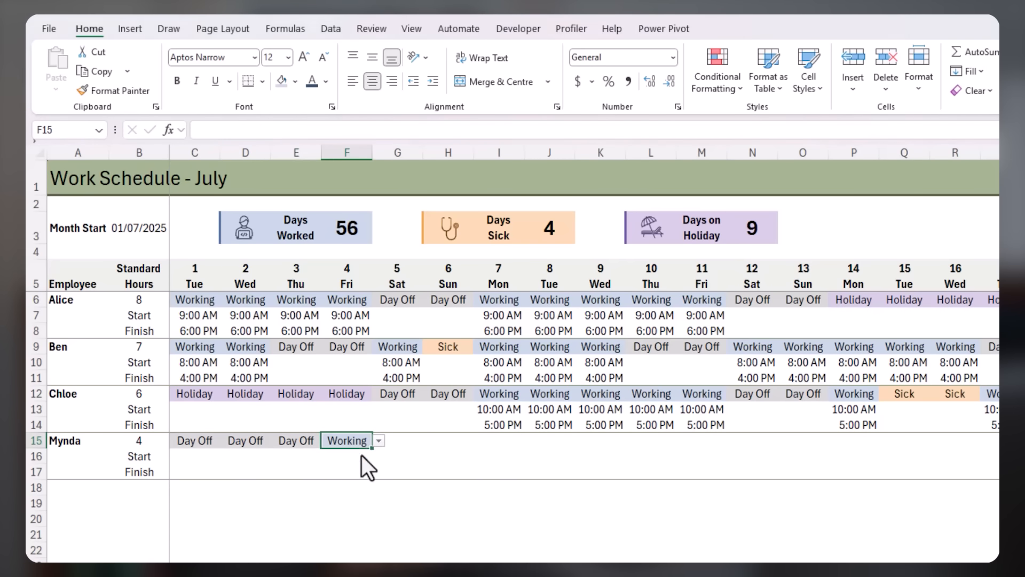
left_click(400, 441)
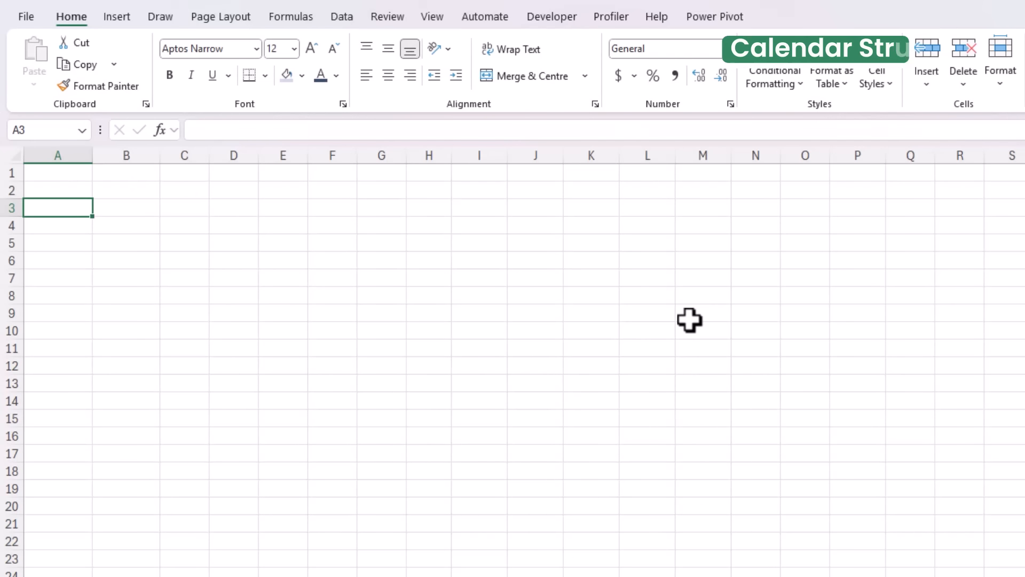
- Enter the label Month Start in cell A3 and the date 1/7/2025 in cell B3
type("Month Start")
key("Tab")
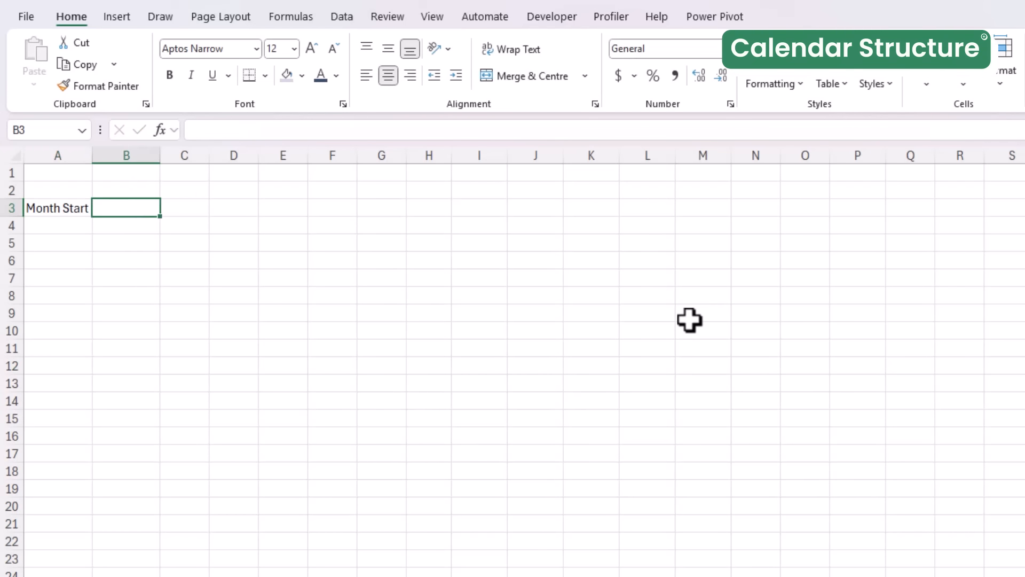
type("1/7/2025")
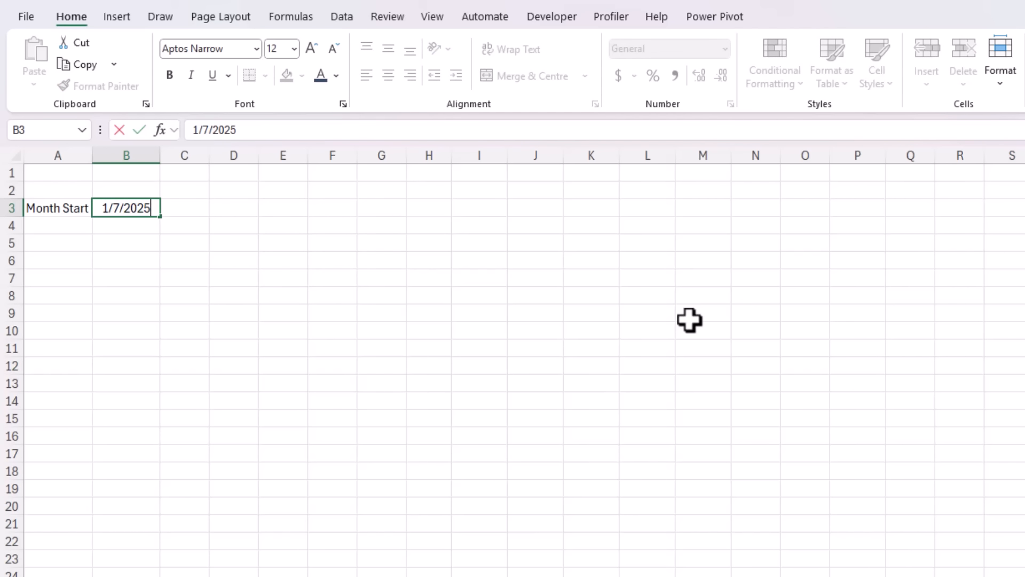
key("Return")
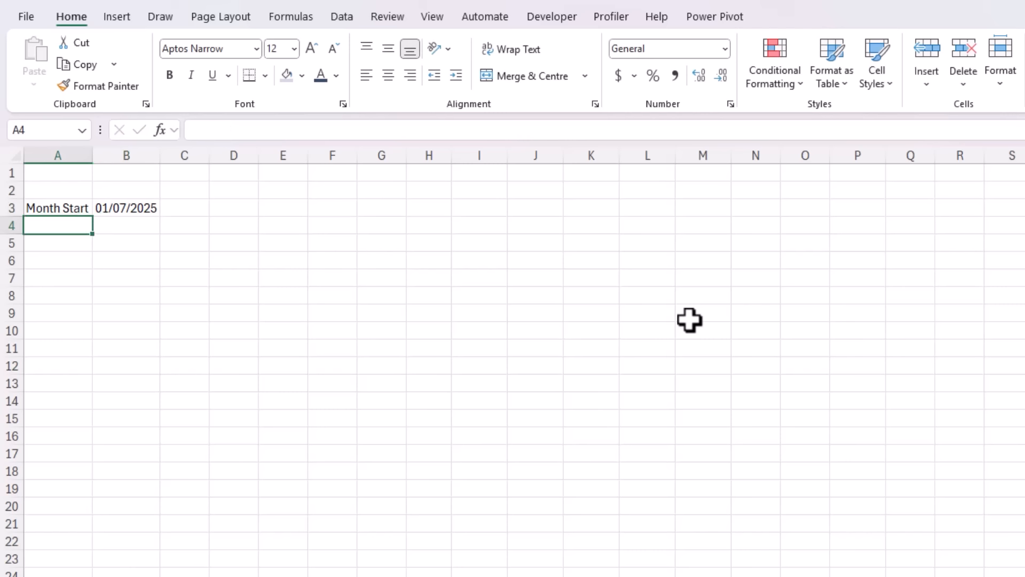
- Begin a SEQUENCE formula in cell C5 with 1 as the rows argument
key("Down")
key("Right")
key("Right")
type("=seq")
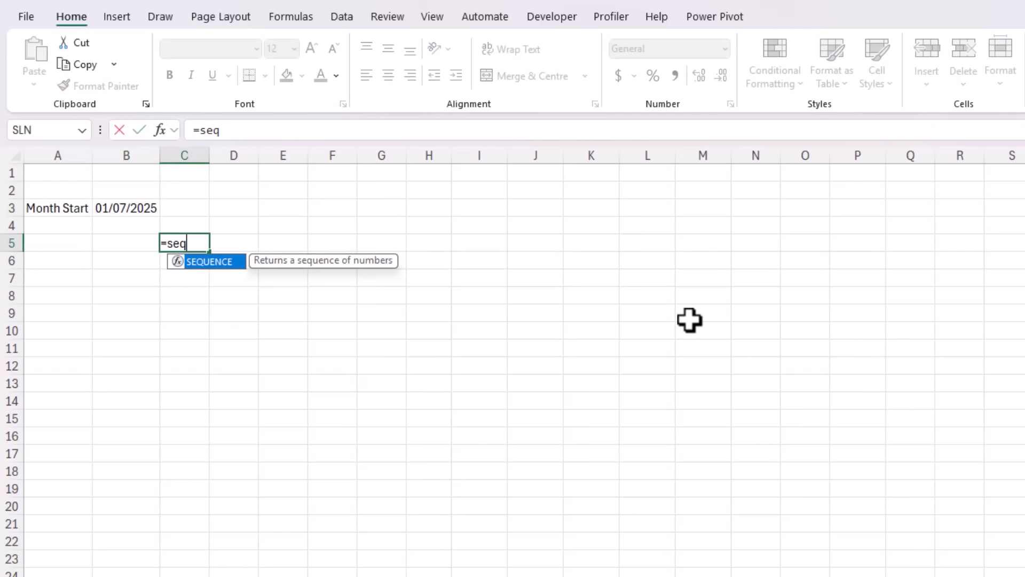
key("Tab")
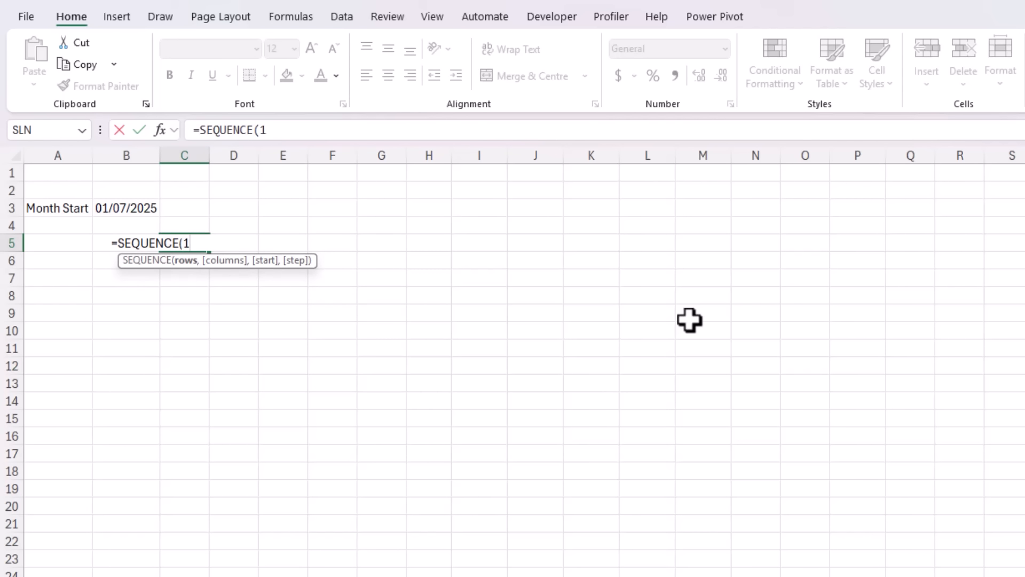
type("1,")
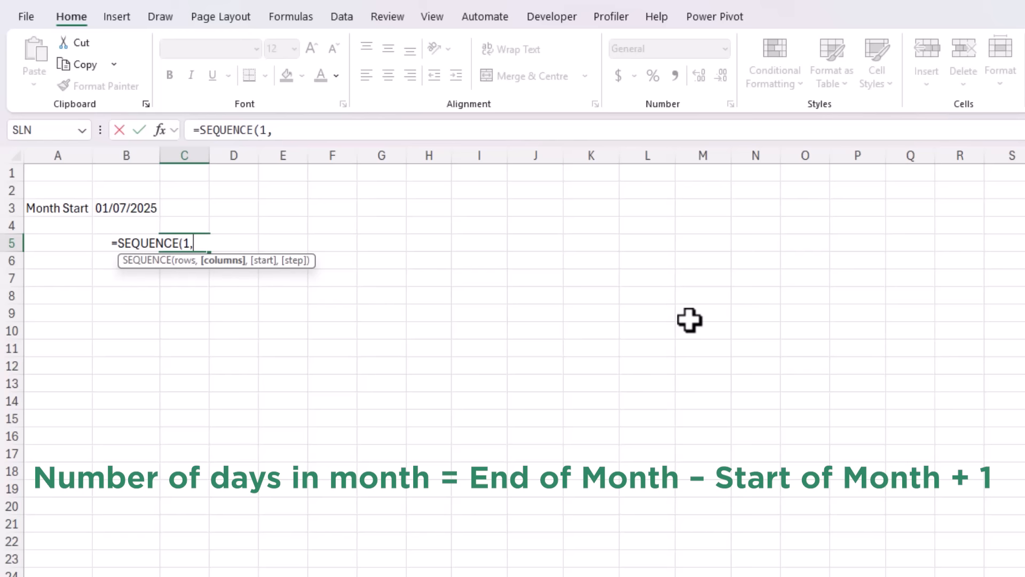
- Set the SEQUENCE columns argument to the number of days in the month with EOMONTH(B3,0)-B3+1
type("eom")
key("Tab")
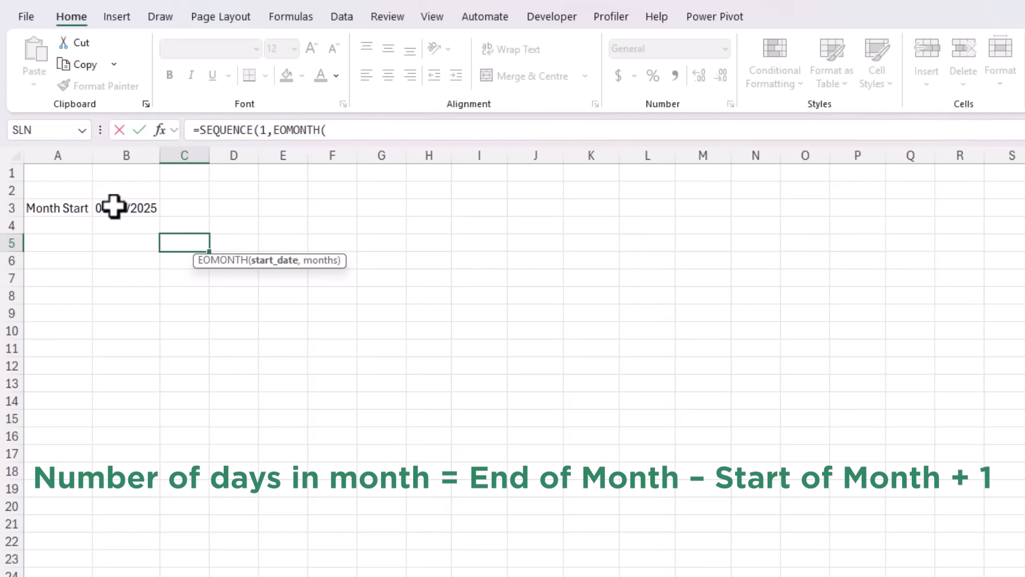
left_click(114, 206)
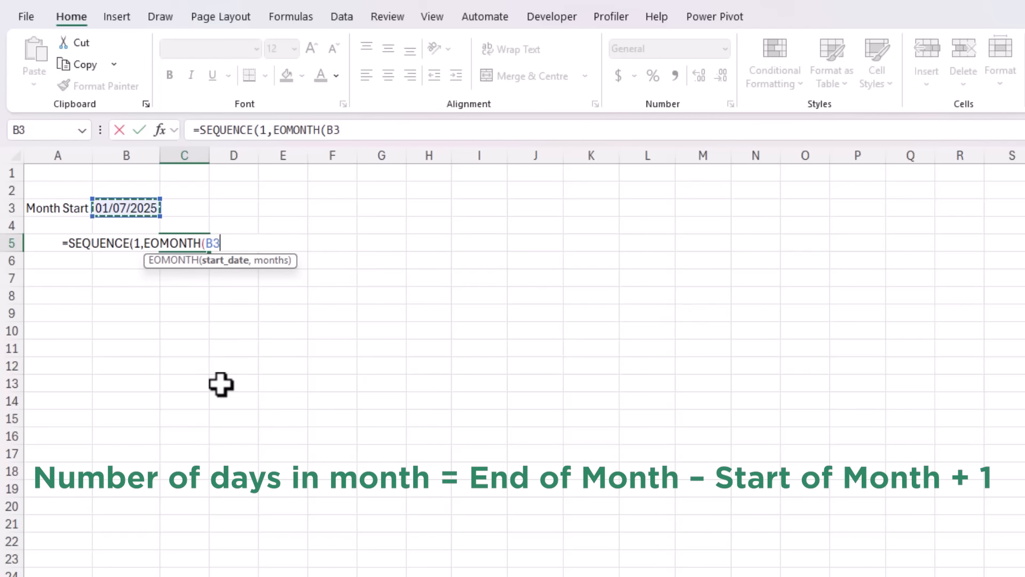
type(",")
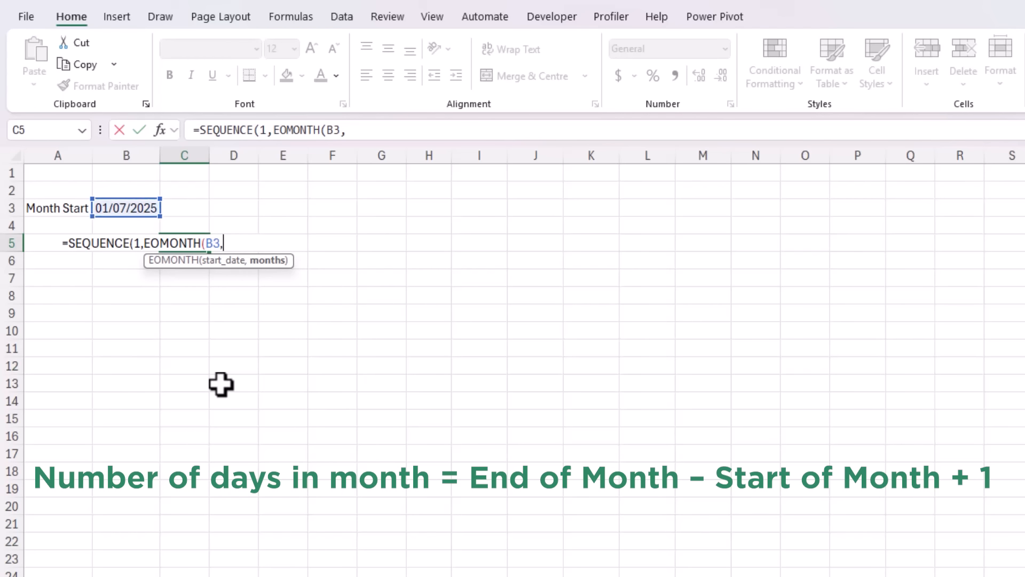
type("0)")
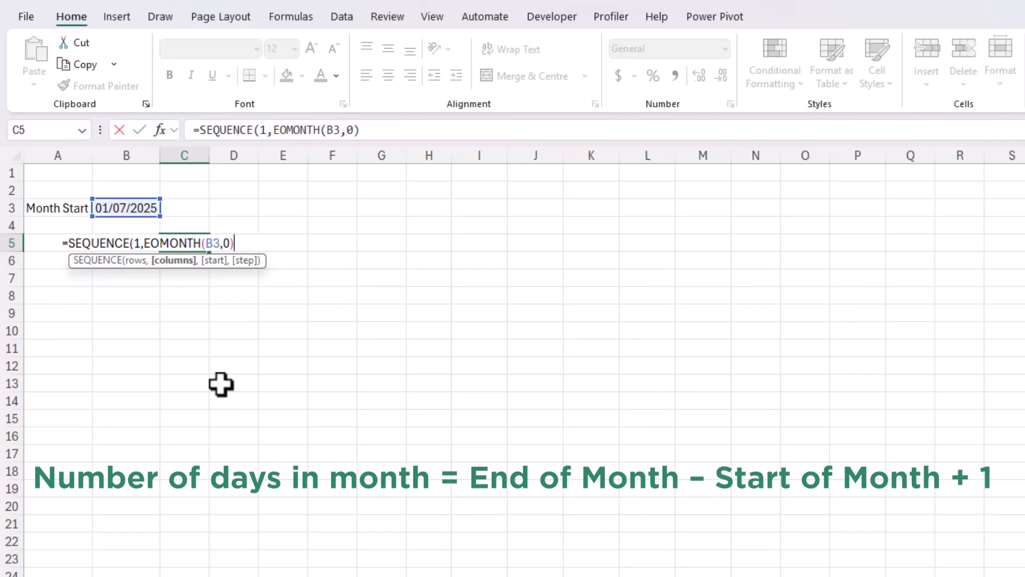
type("-")
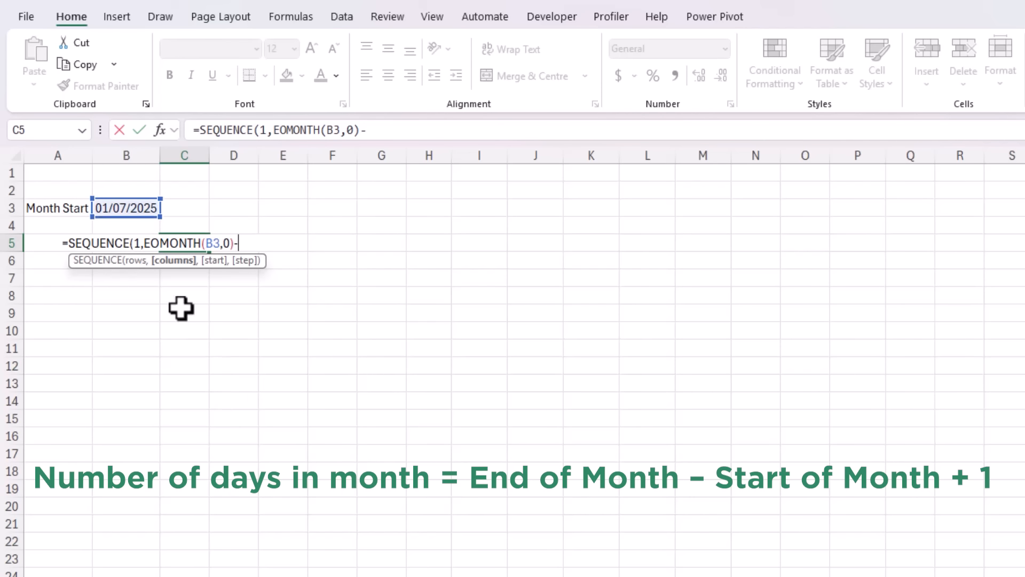
left_click(126, 205)
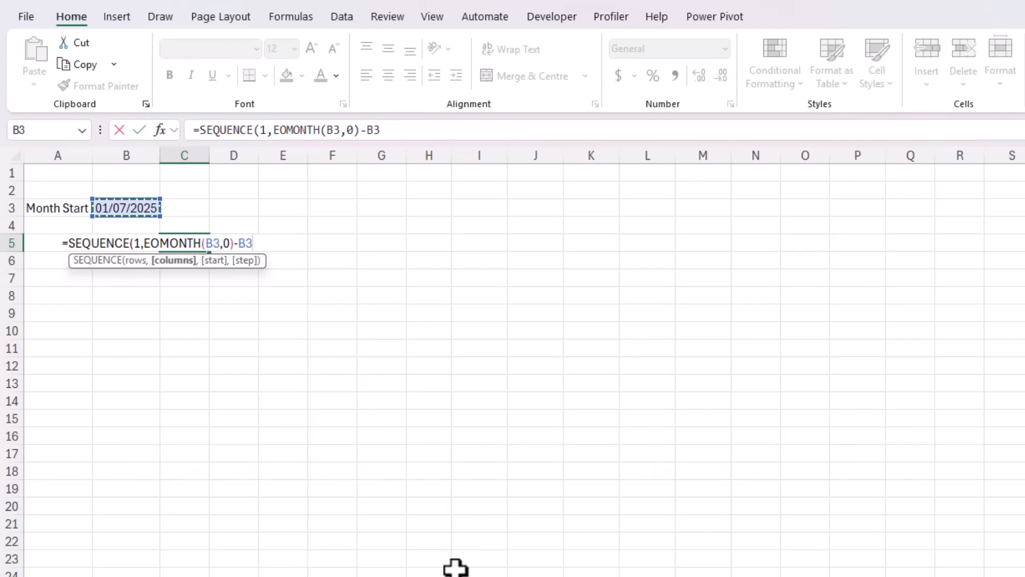
type("+1,")
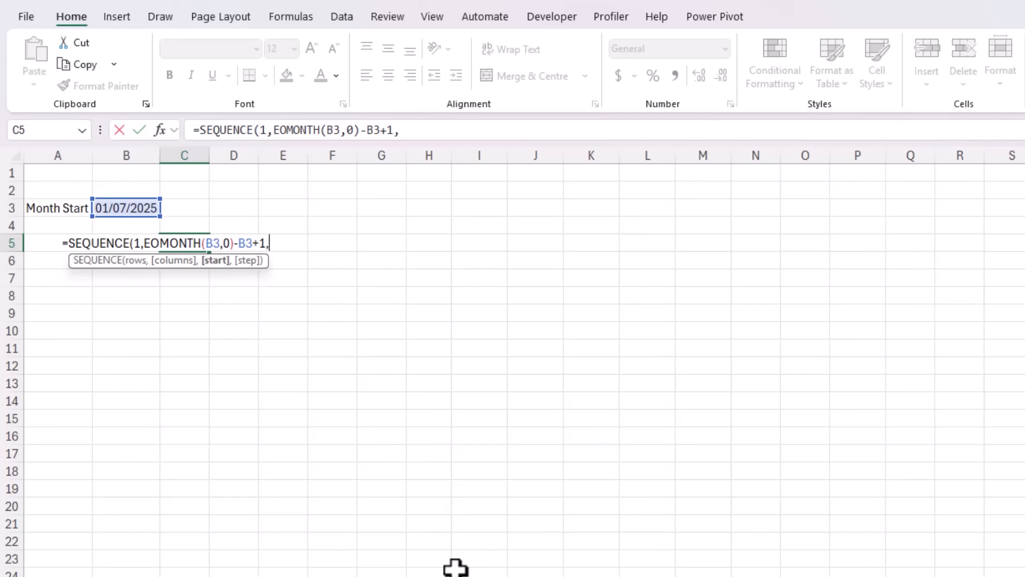
- Use B3 as the SEQUENCE start value, omit the step argument, and complete the formula in C5
left_click(127, 211)
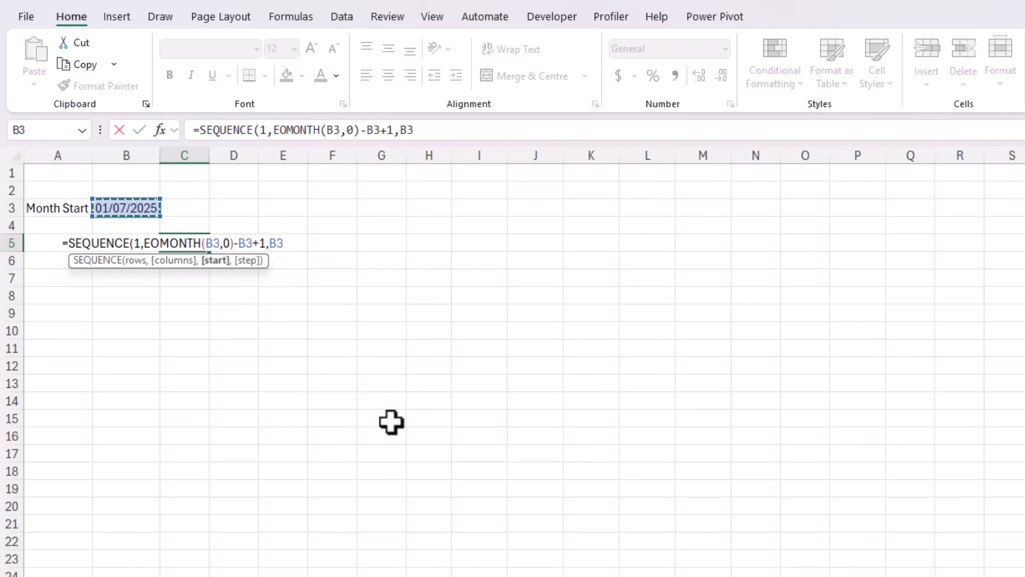
type(",")
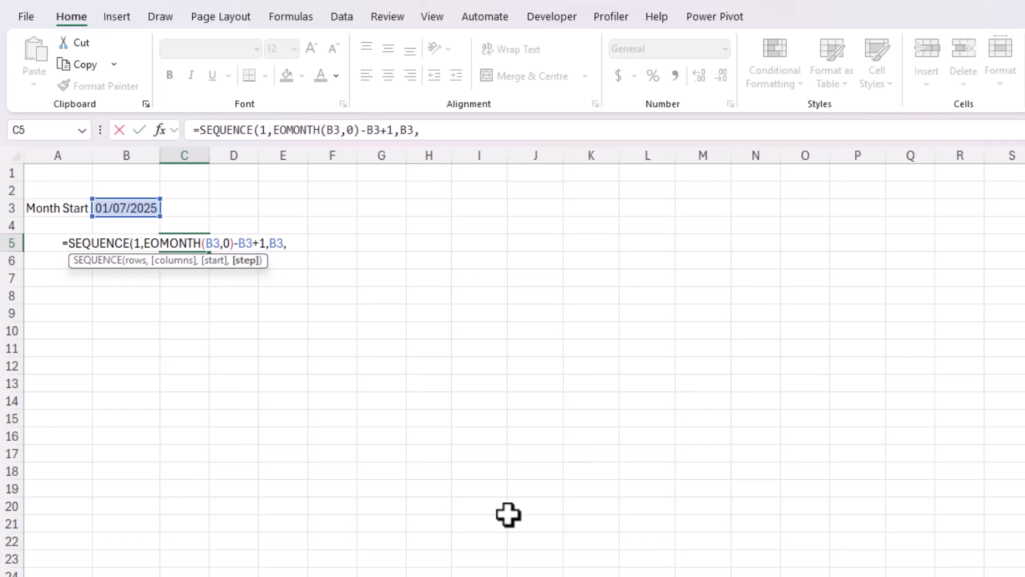
key("BackSpace")
type(")")
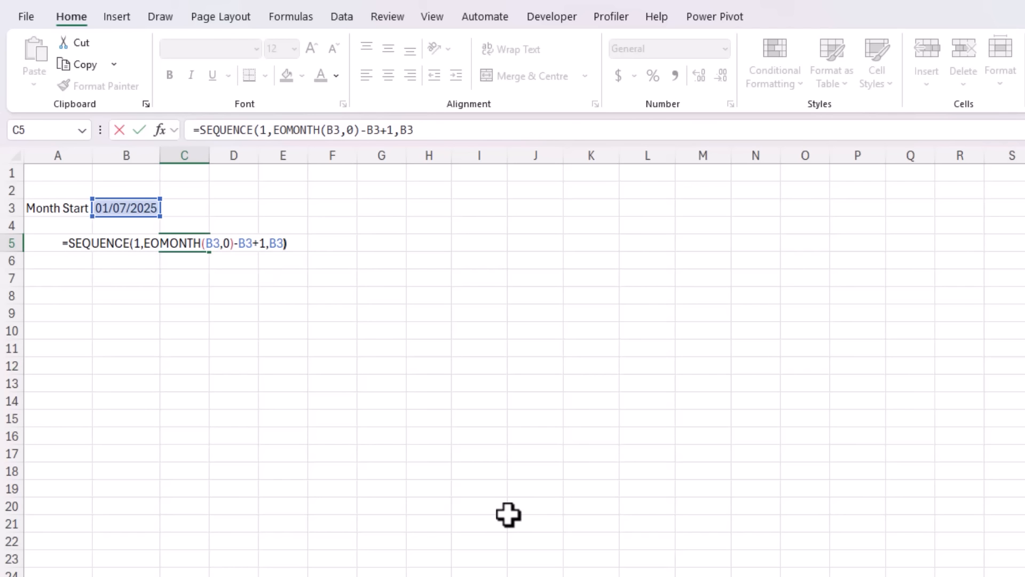
key("Return")
key("Up")
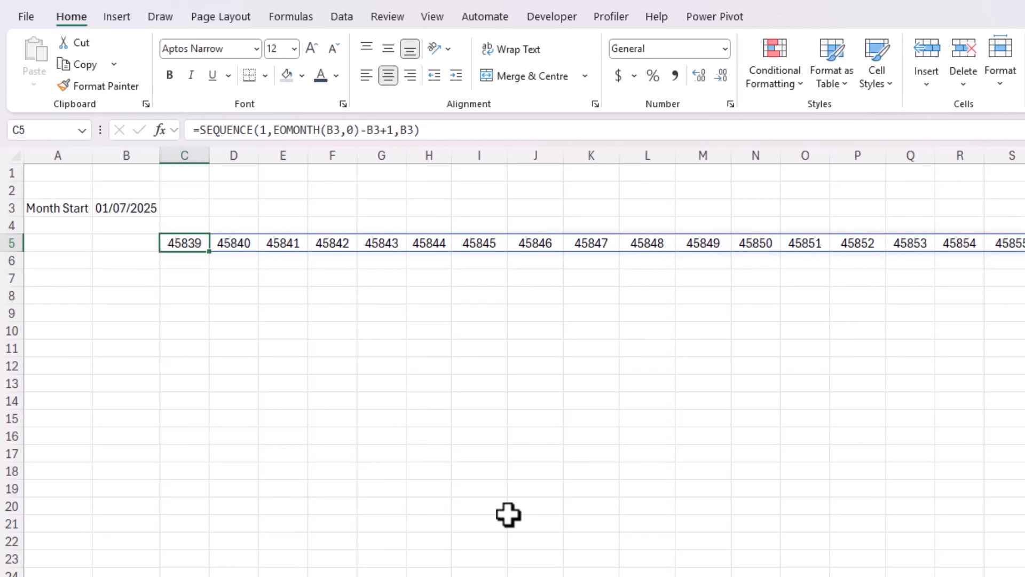
- Format the whole spilled sequence in row 5 with the Date number format in the 2025-07-01 style
key("ctrl+shift+Right")
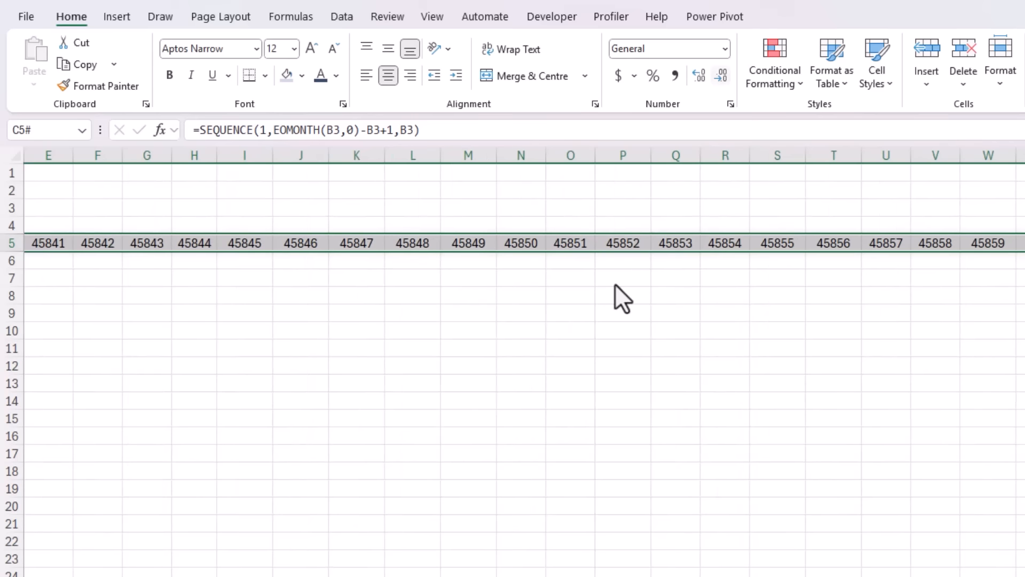
left_click(724, 49)
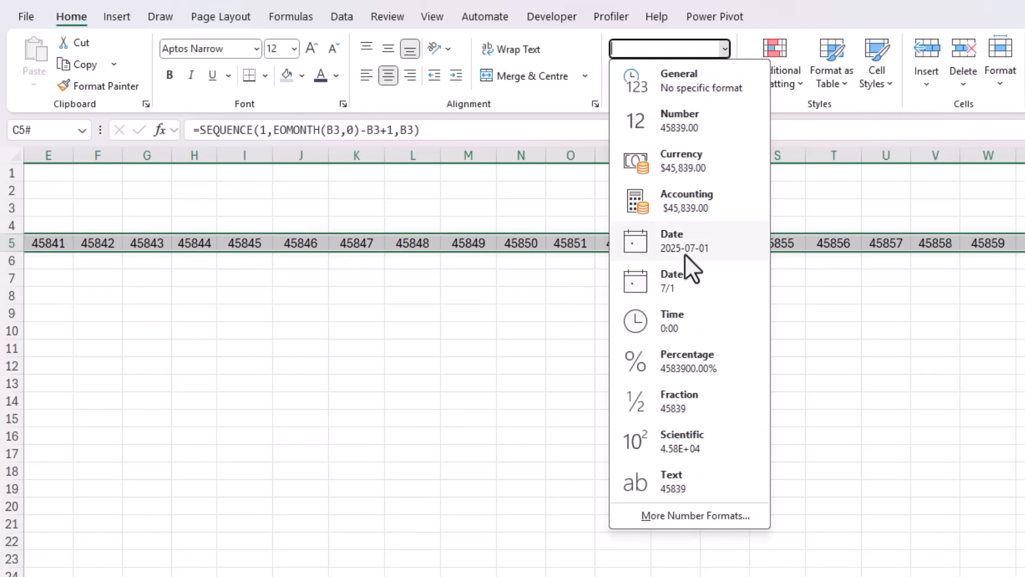
left_click(684, 254)
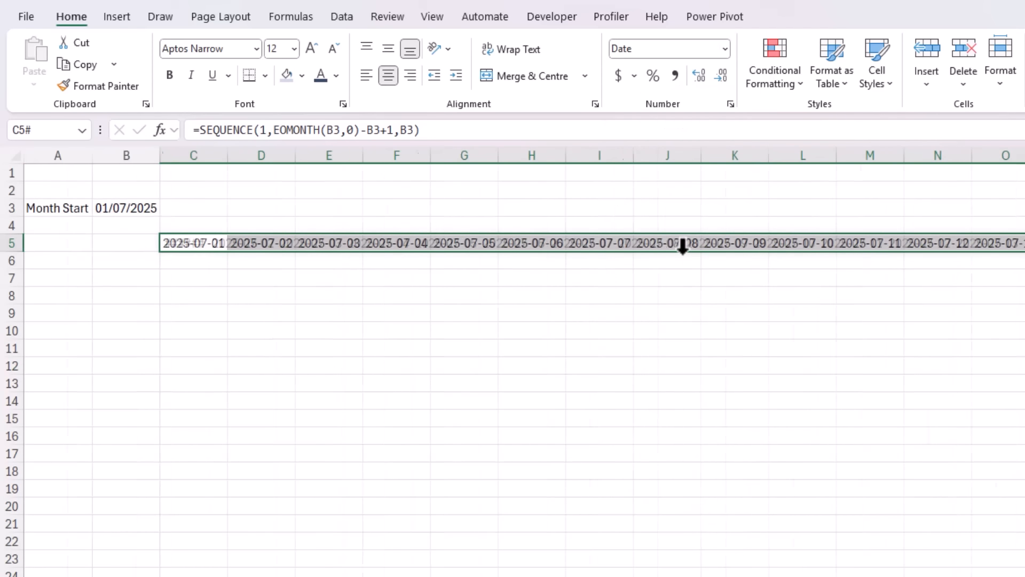
- Examine the formatted dates along row 5 of the calendar
left_click(212, 259)
key("Right")
key("Right")
key("Right")
key("Right")
key("Right")
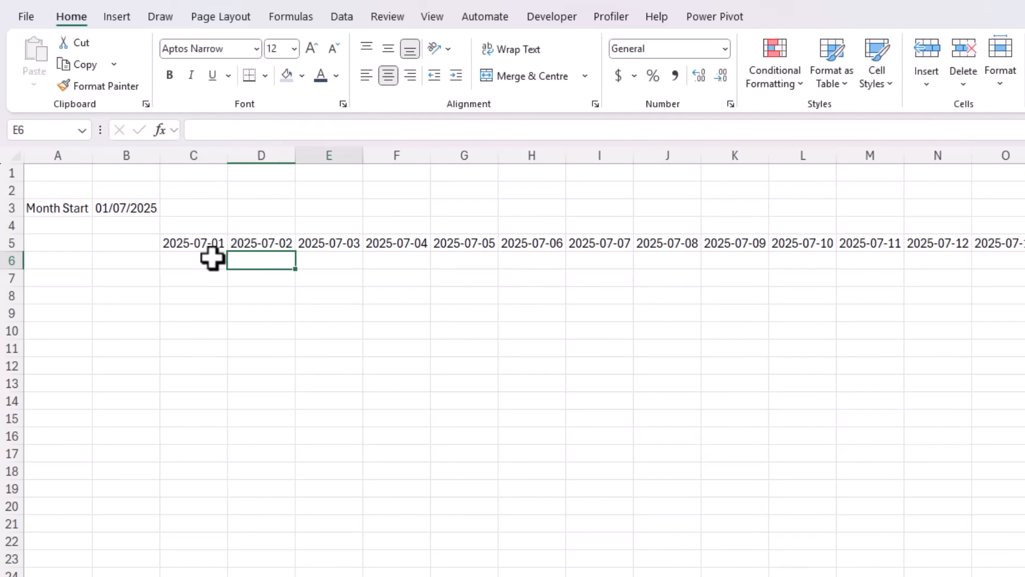
key("Left")
key("Left")
key("Left")
key("Left")
key("Left")
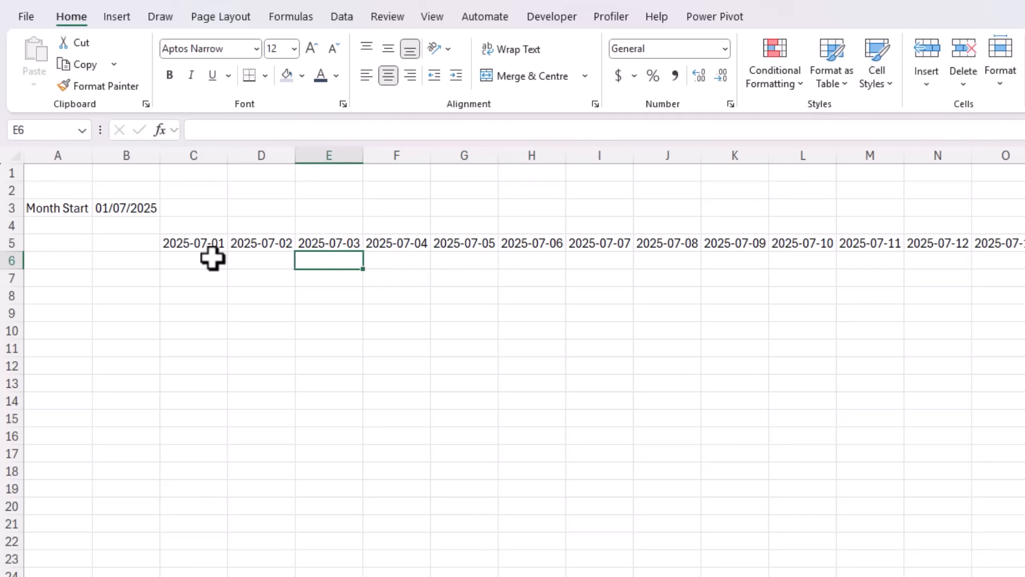
- Give all the row 5 dates a custom number format of d, a line break, and ddd
key("Up")
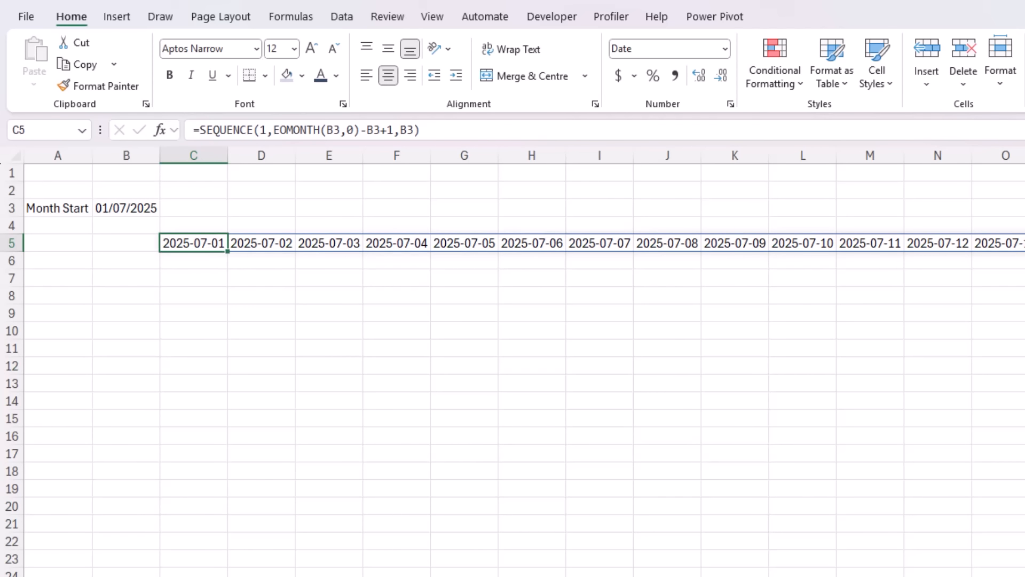
key("ctrl+shift+Right")
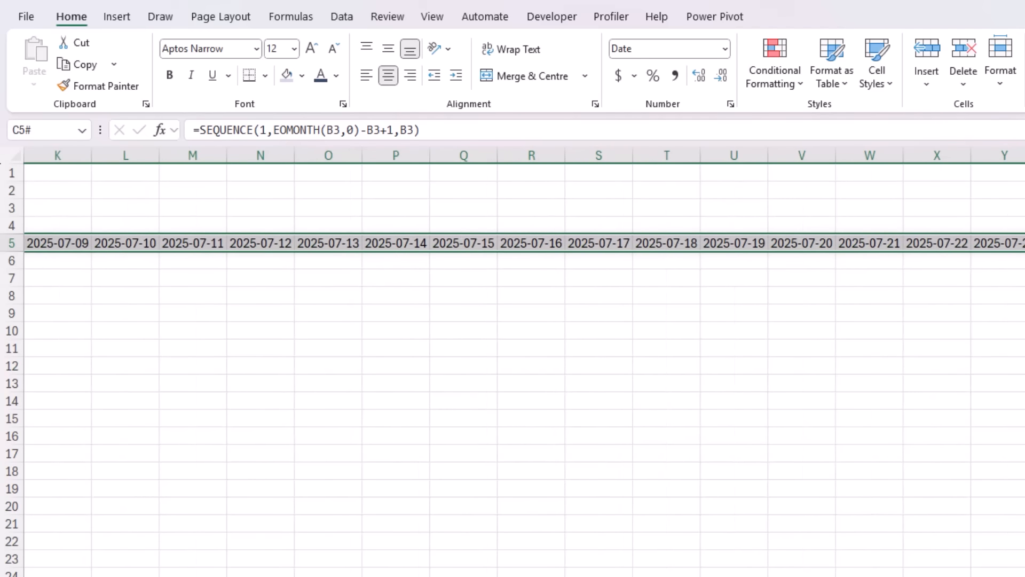
key("ctrl+1")
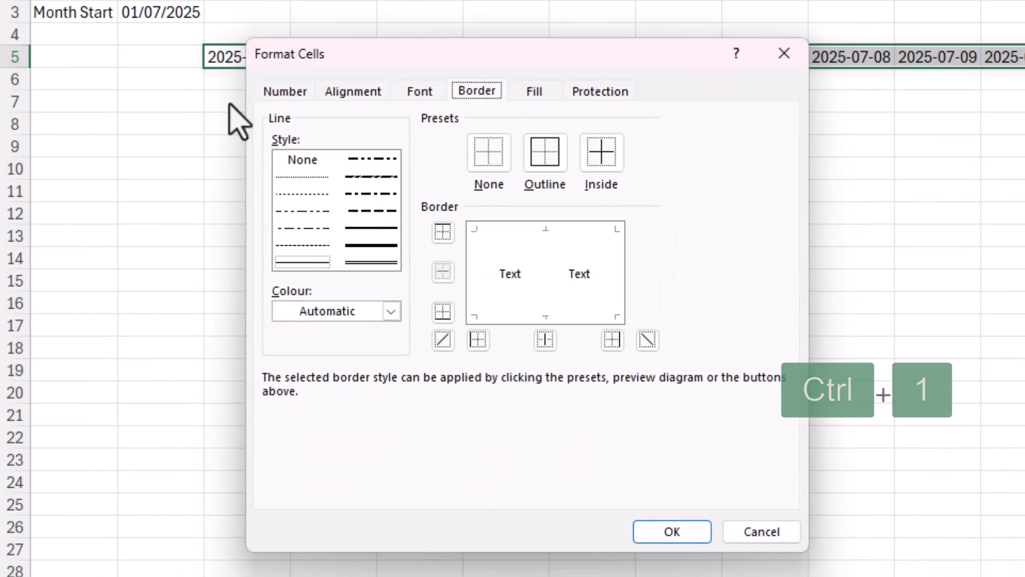
left_click(303, 94)
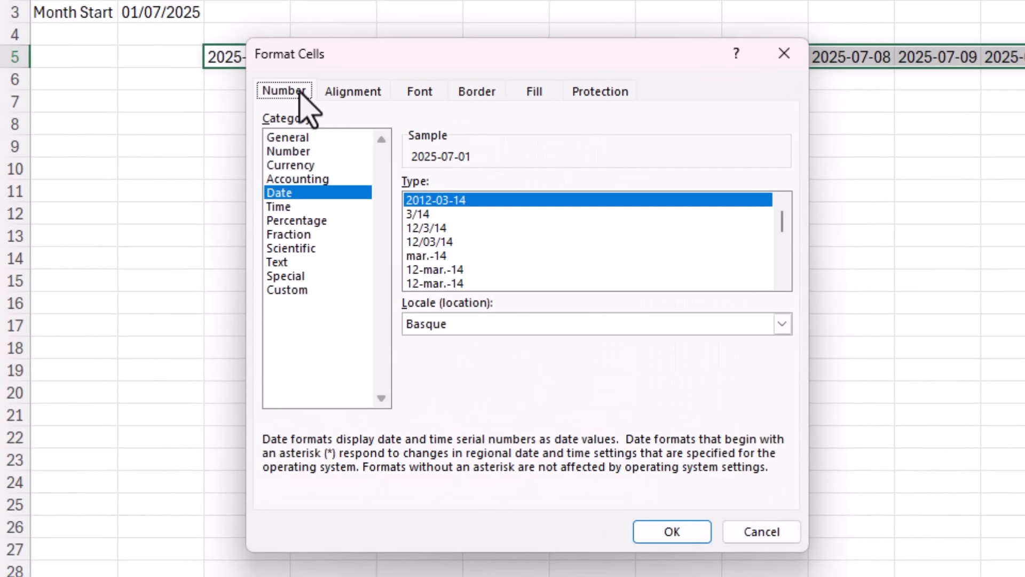
left_click(318, 291)
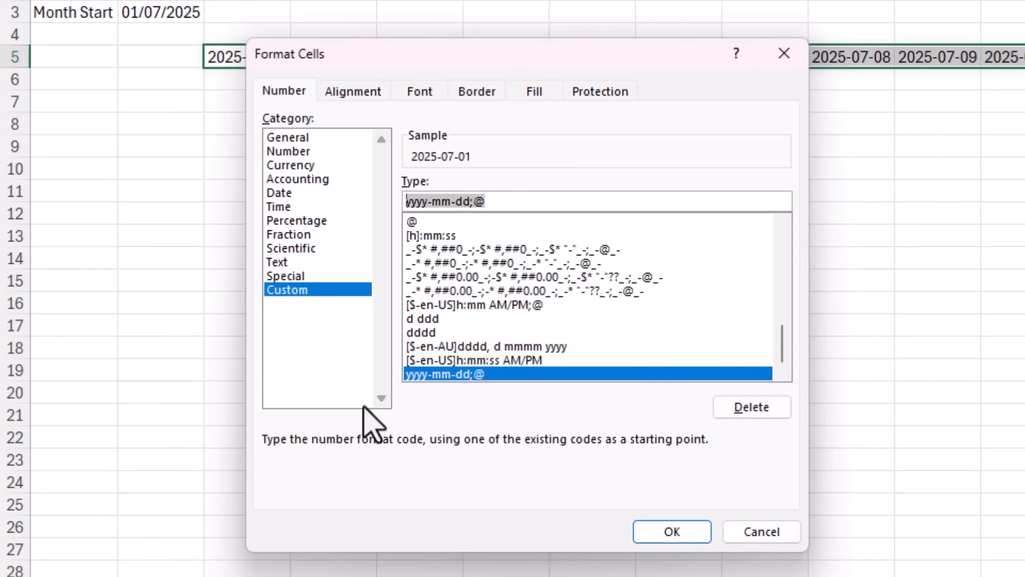
type("d")
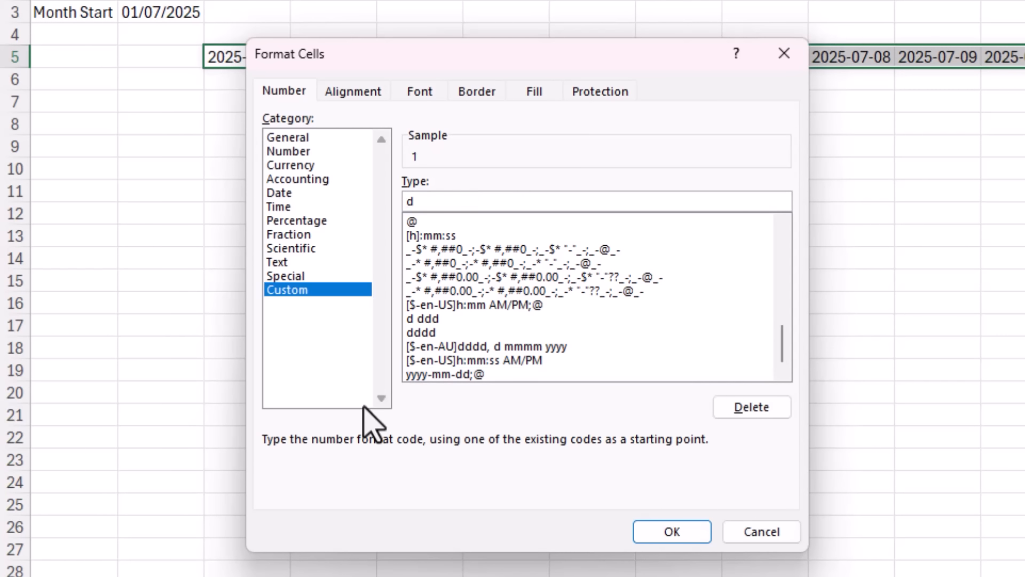
type(" ddd")
left_click(417, 201)
key("BackSpace")
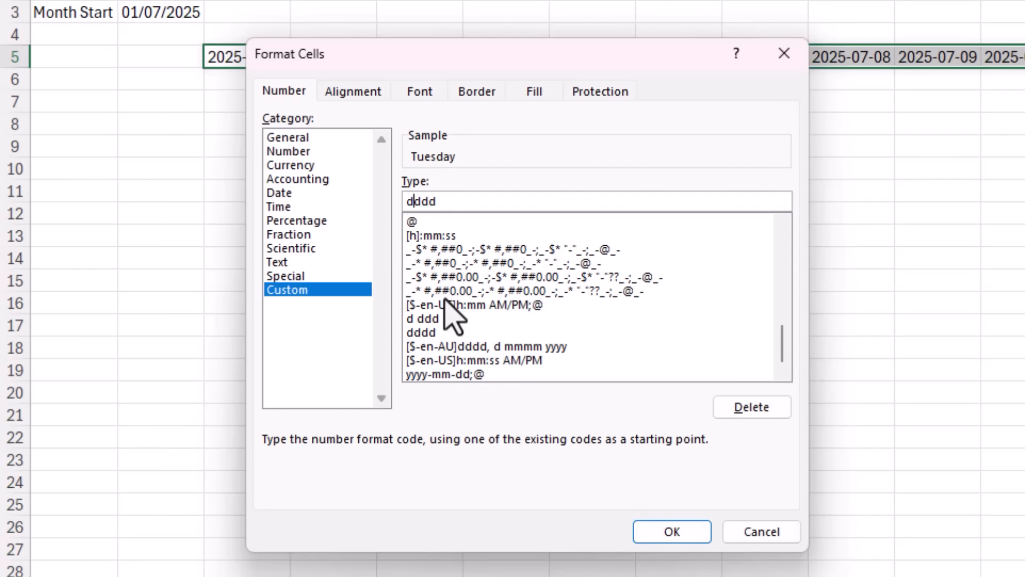
key("ctrl+j")
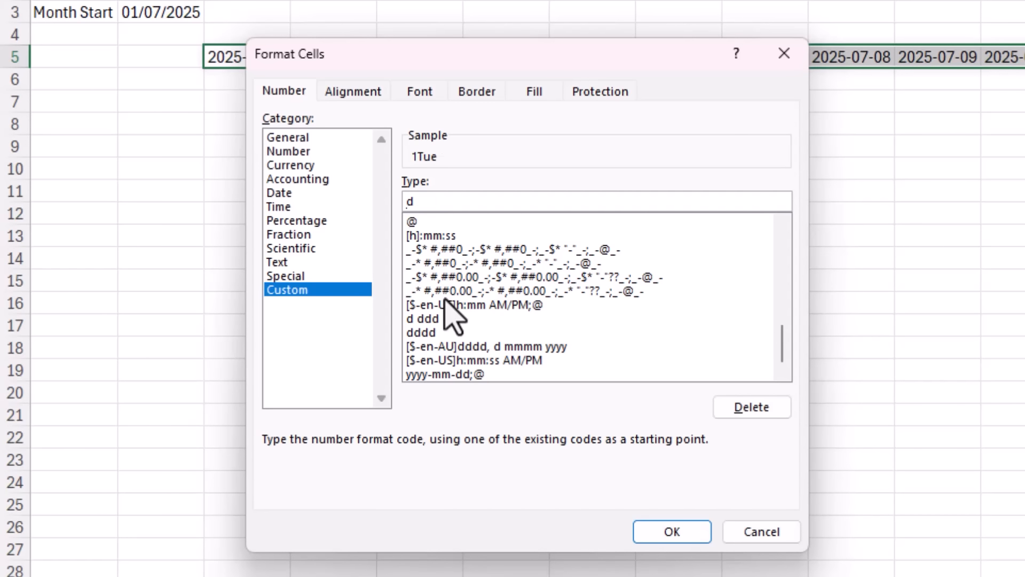
- Centre the row 5 dates horizontally, wrap their text, and increase the row height to fit two lines
left_click(383, 92)
left_click(419, 160)
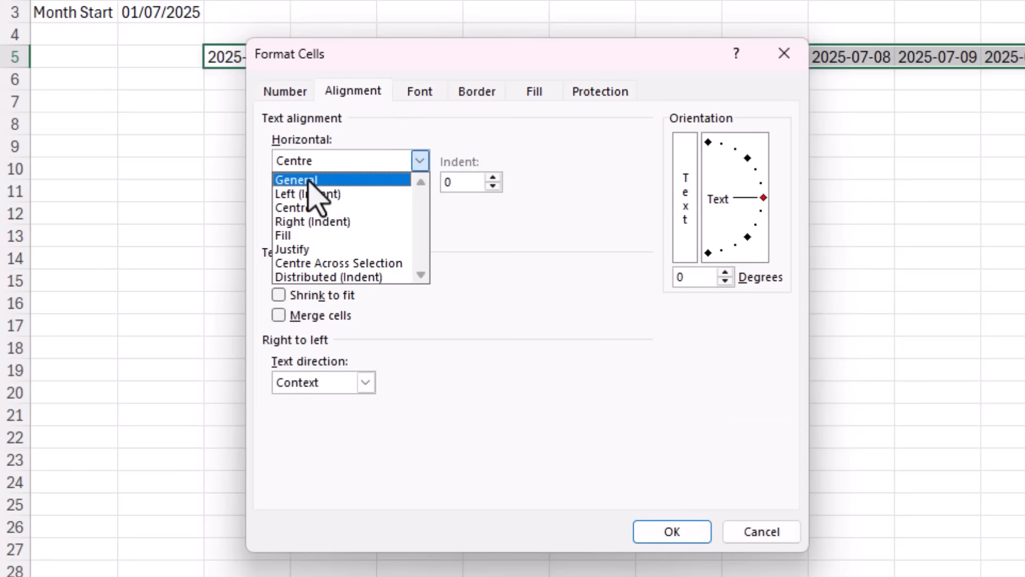
left_click(306, 208)
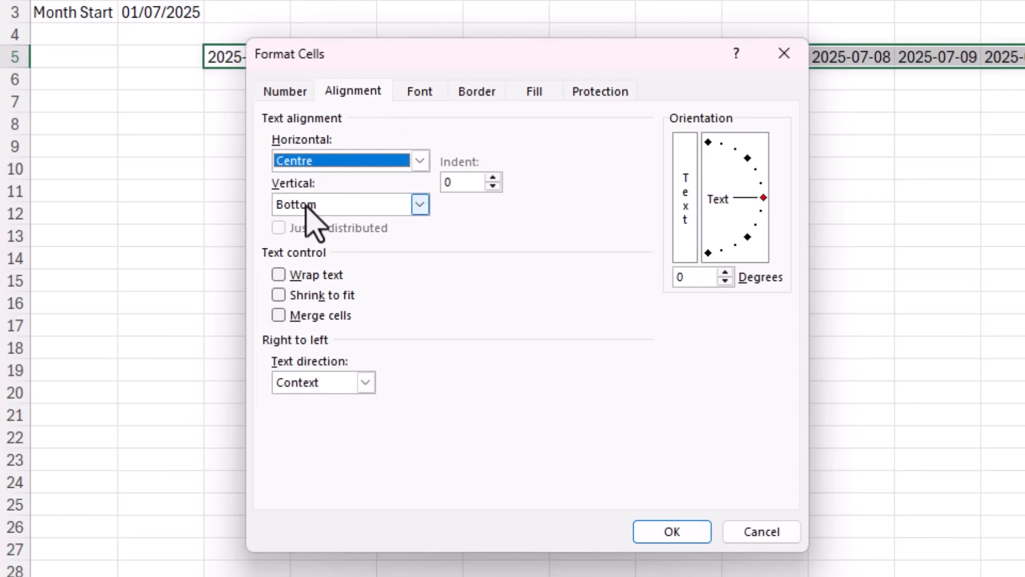
left_click(278, 275)
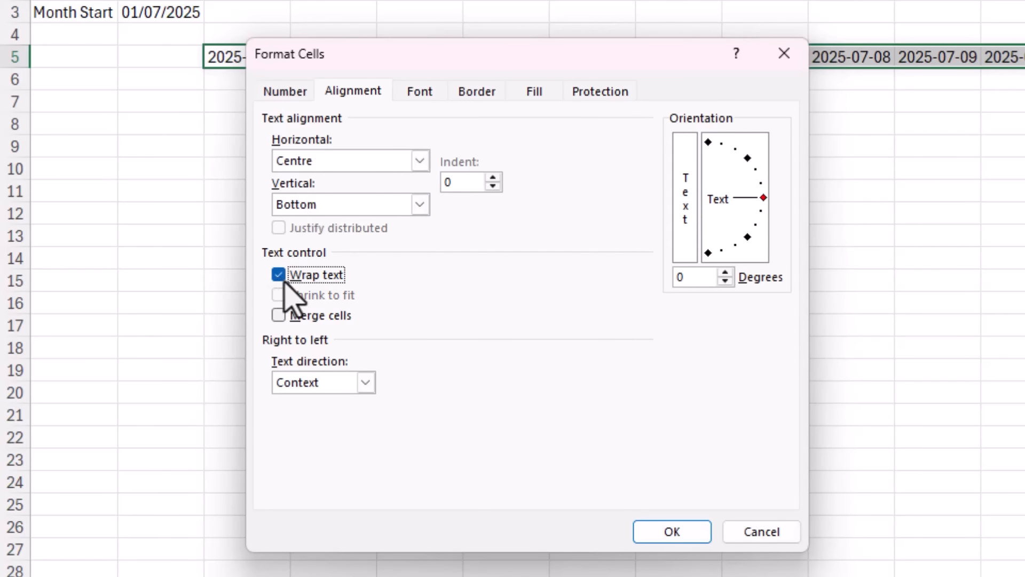
left_click(652, 529)
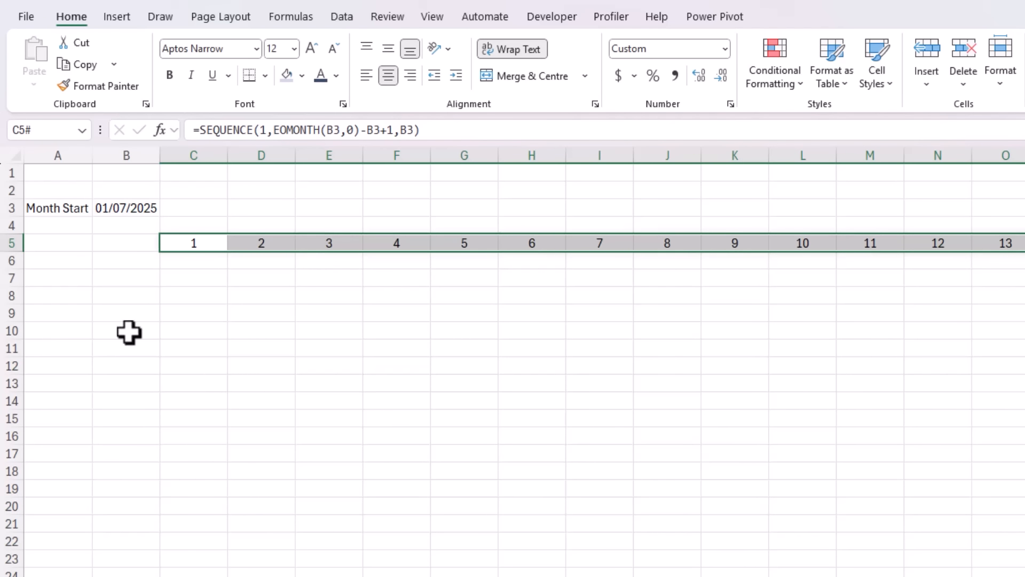
left_click_drag(20, 252, 21, 272)
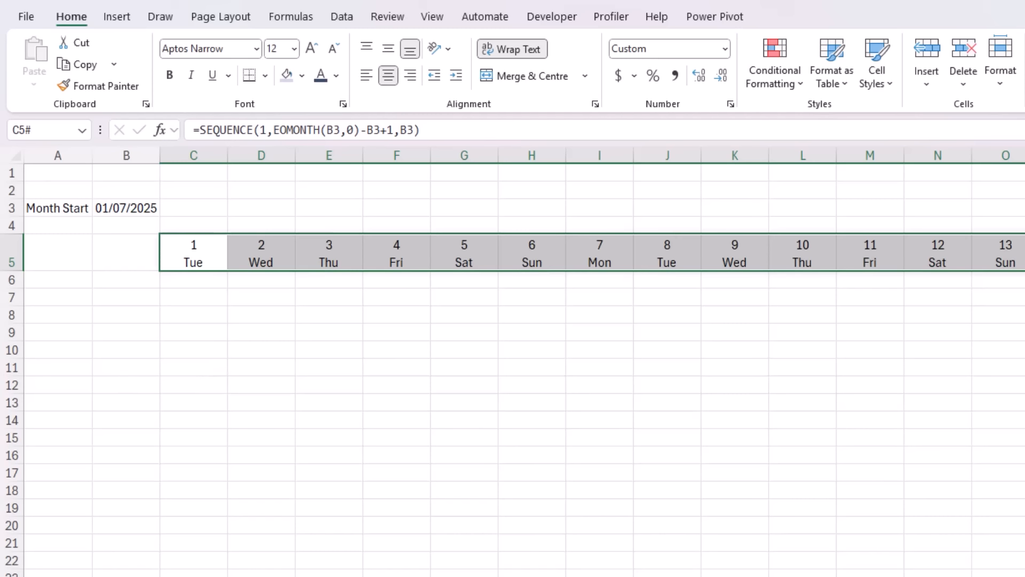
- Test the date header with 1/8/2025 as the month start in B3, and undo that change
left_click(107, 206)
type("1/08")
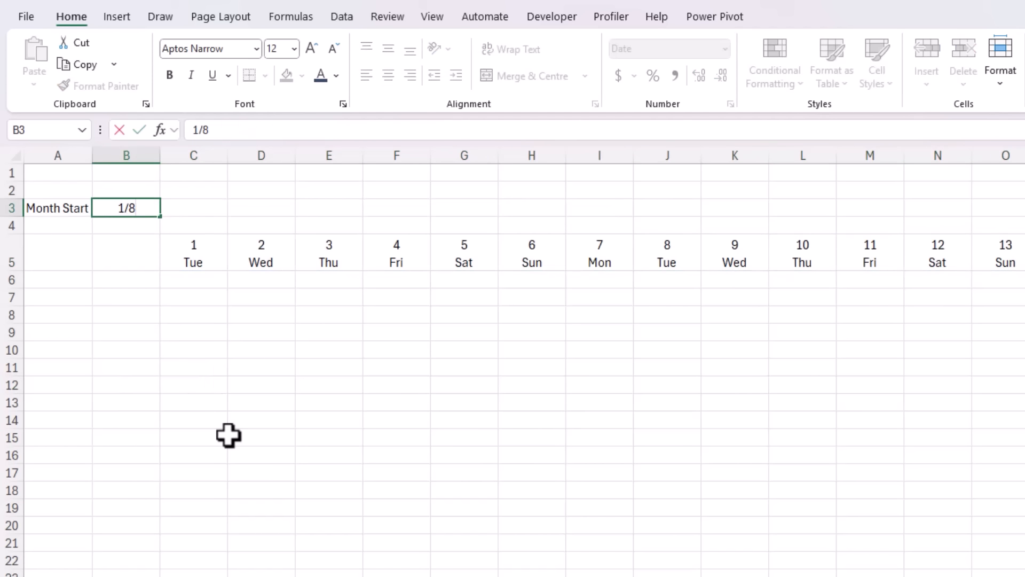
type("/2025")
key("Return")
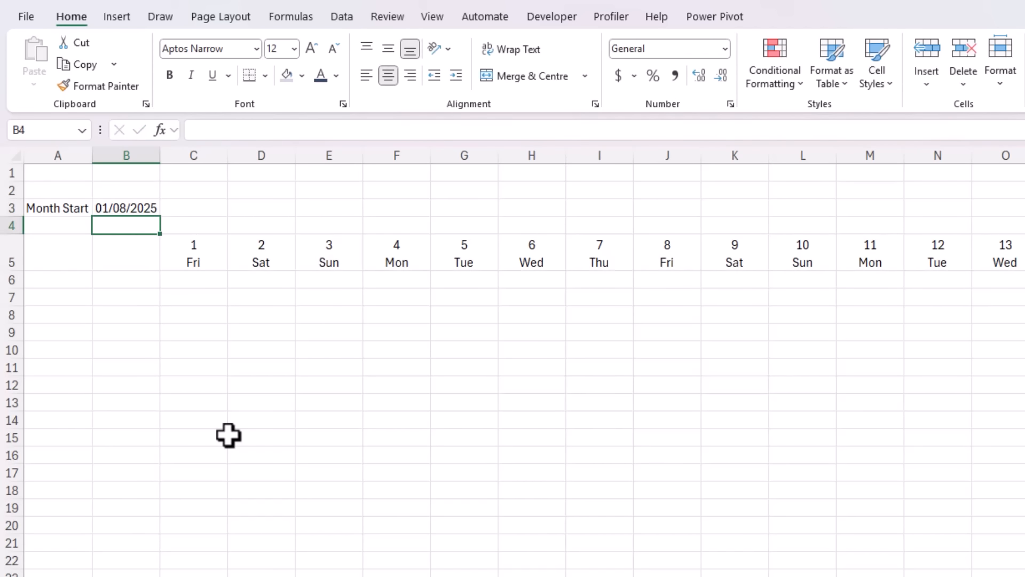
key("Up")
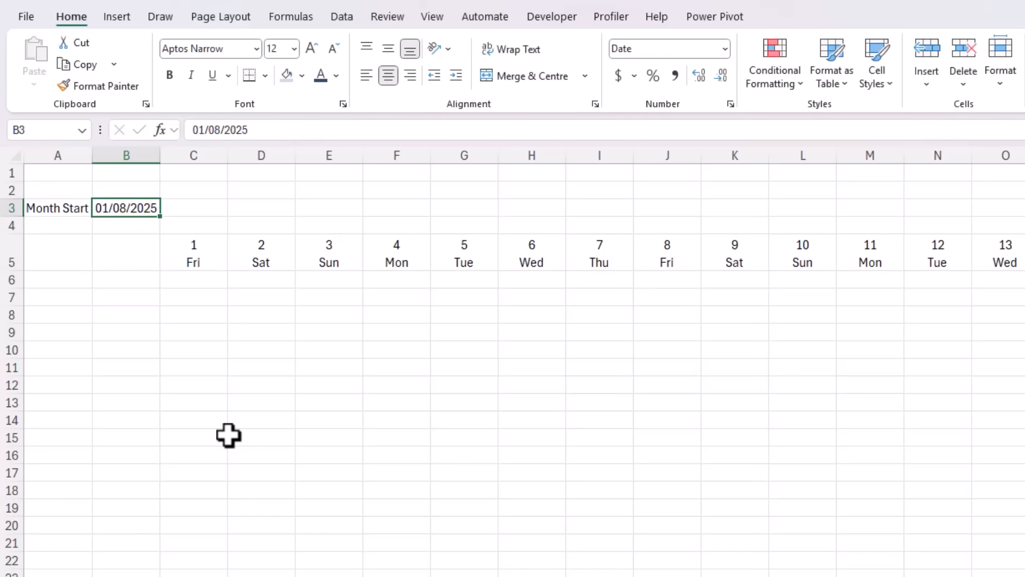
key("ctrl+z")
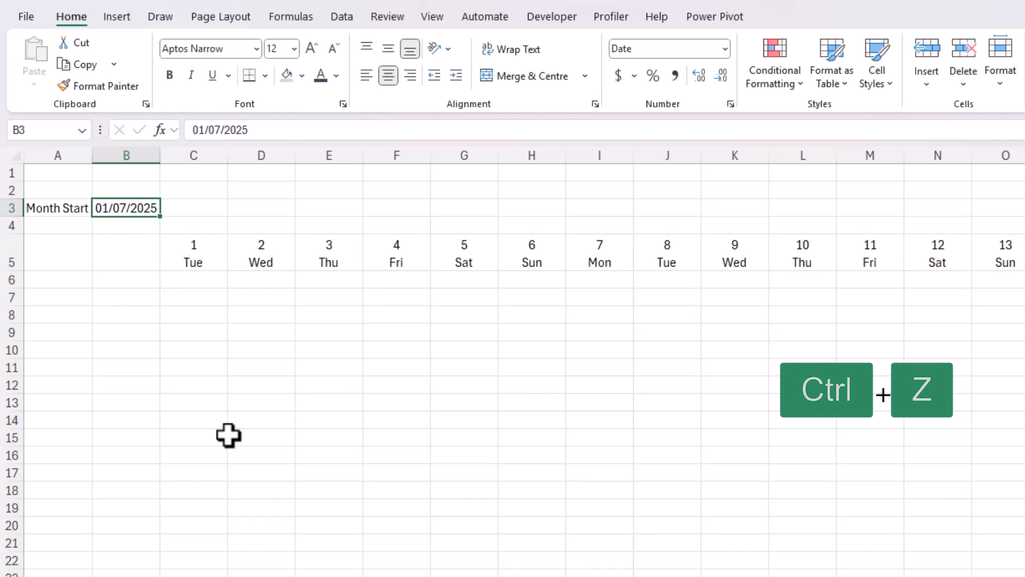
- Fill all of row 5 with a light grey-green theme colour and make its text bold and centred
left_click(12, 254)
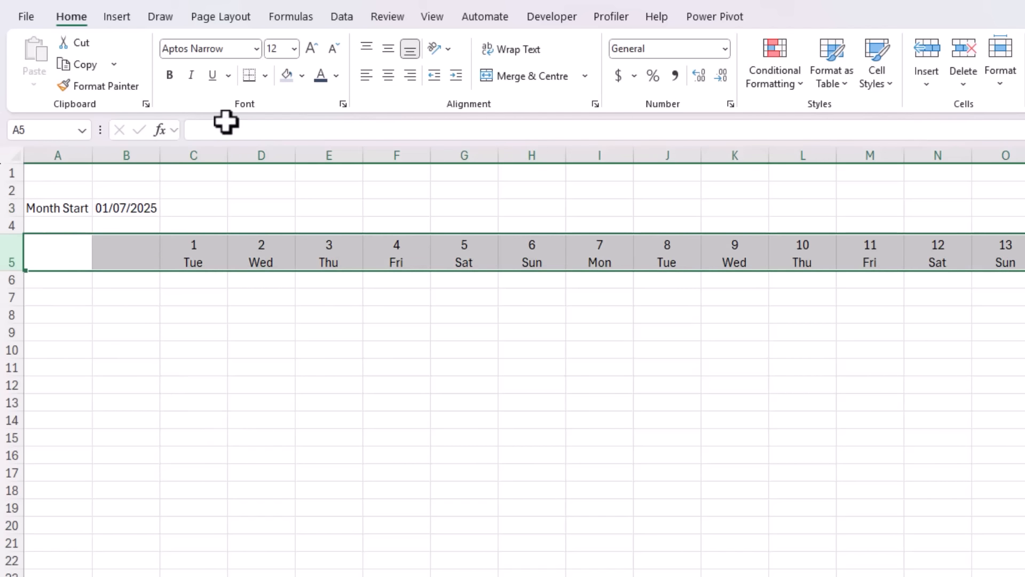
left_click(301, 76)
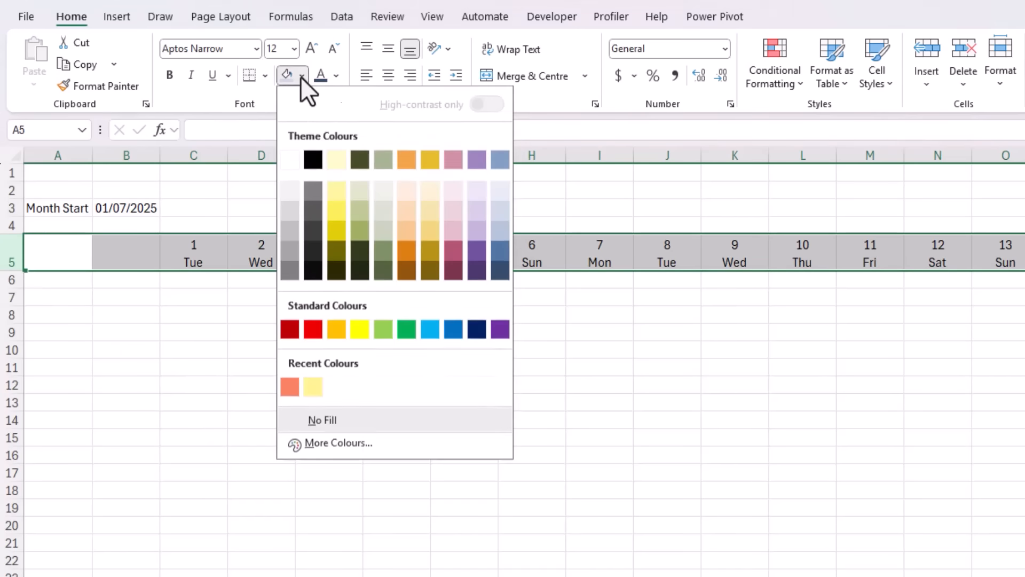
left_click(379, 206)
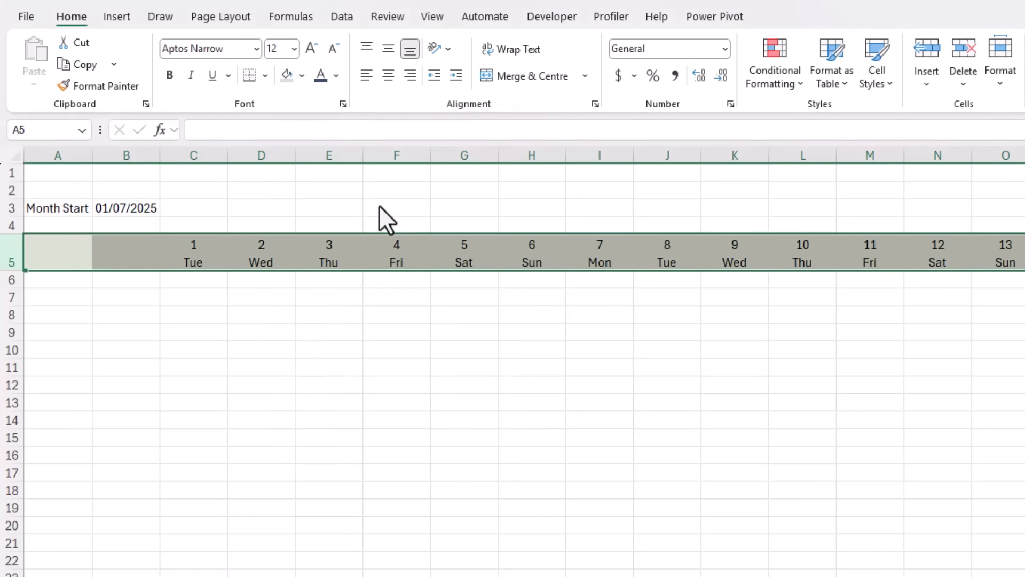
left_click(169, 73)
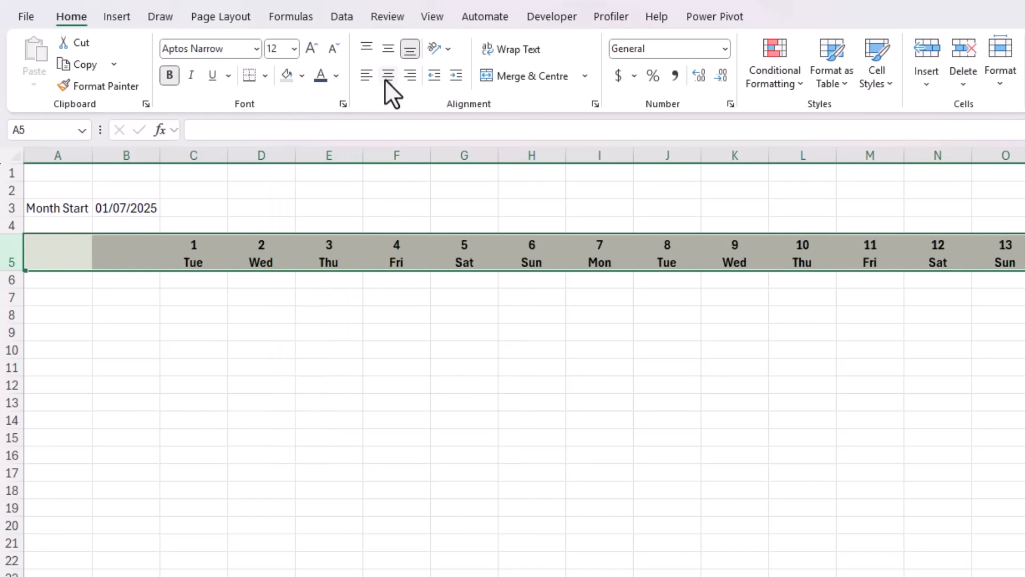
- Enter the heading Employee in A5
left_click(71, 262)
type("Employee")
key("Tab")
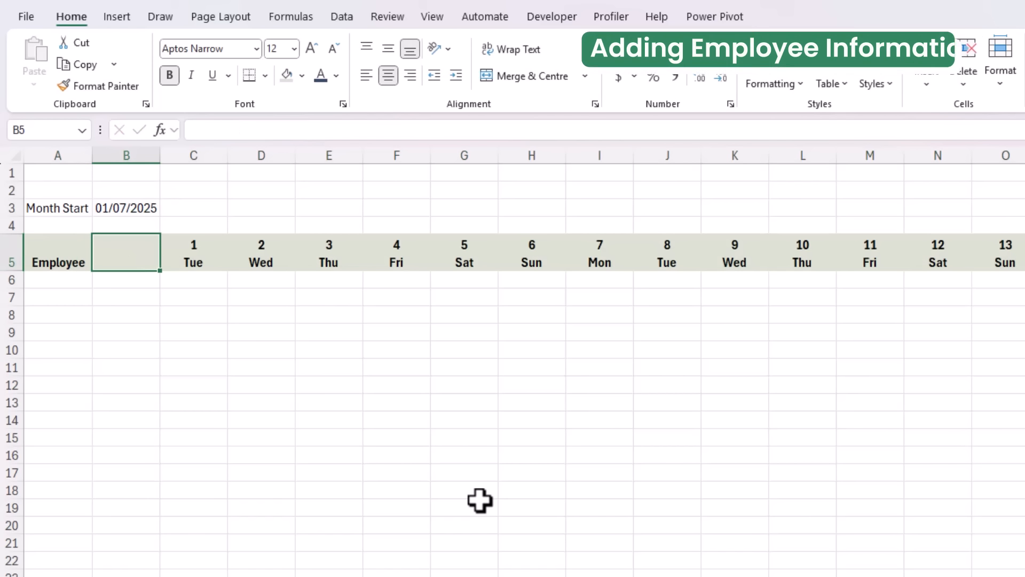
key("Return")
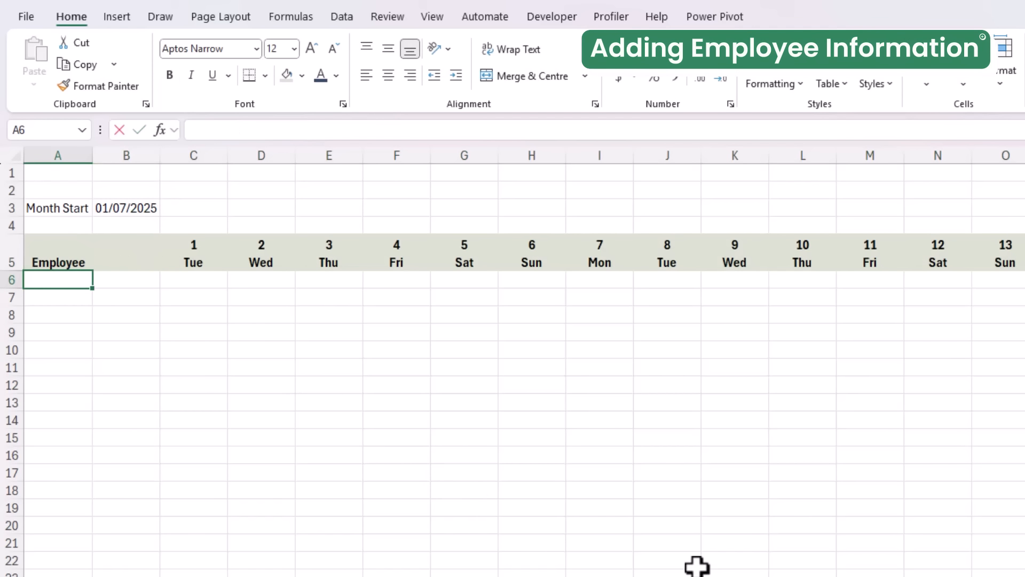
- Enter the three employees' first names in A6, A9 and A12, leaving two blank rows after each of the first two
type("Alice")
key("Return")
key("Return")
key("Return")
type("Ben")
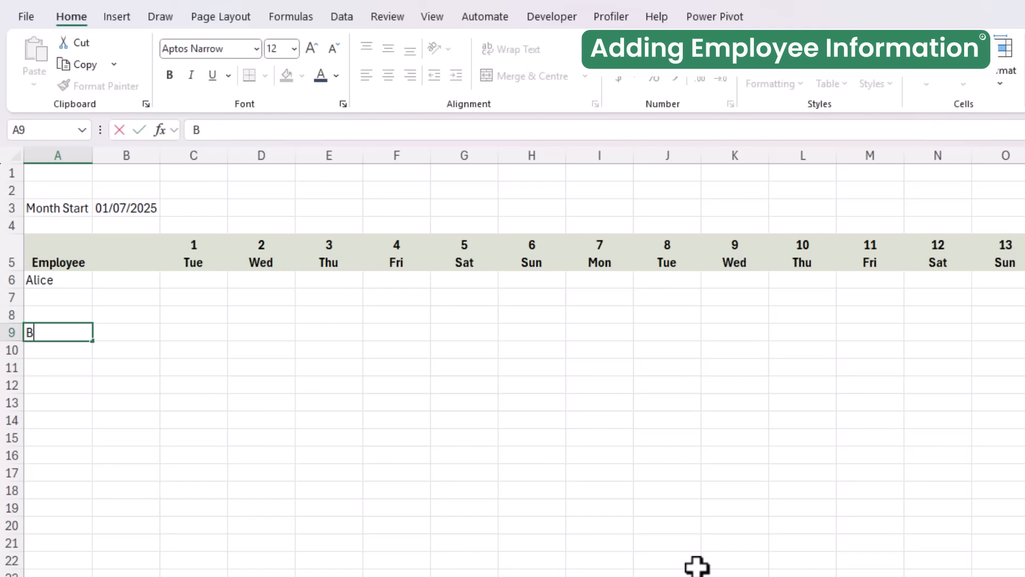
key("Return")
key("Return")
key("Return")
type("Chloe")
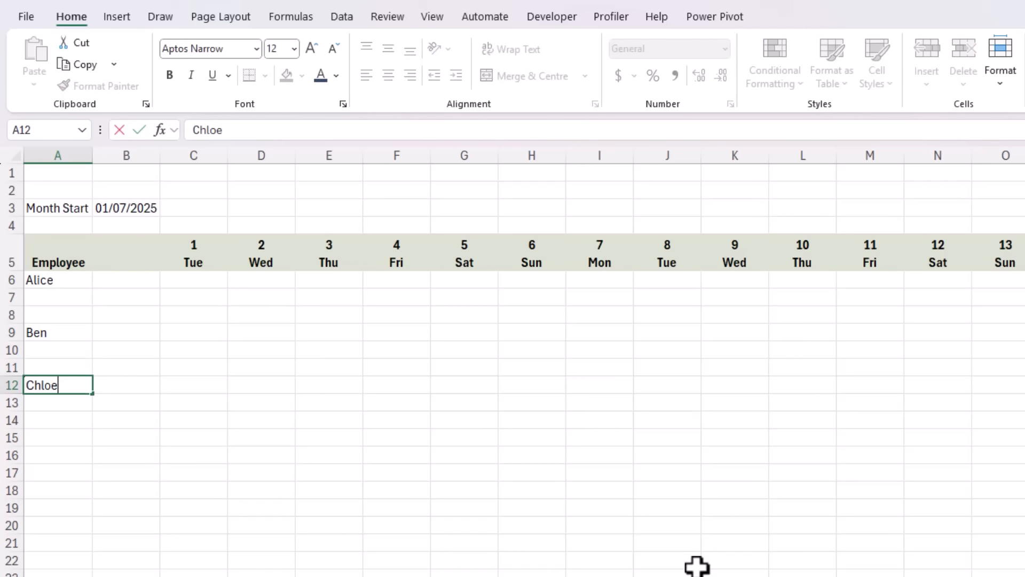
key("Return")
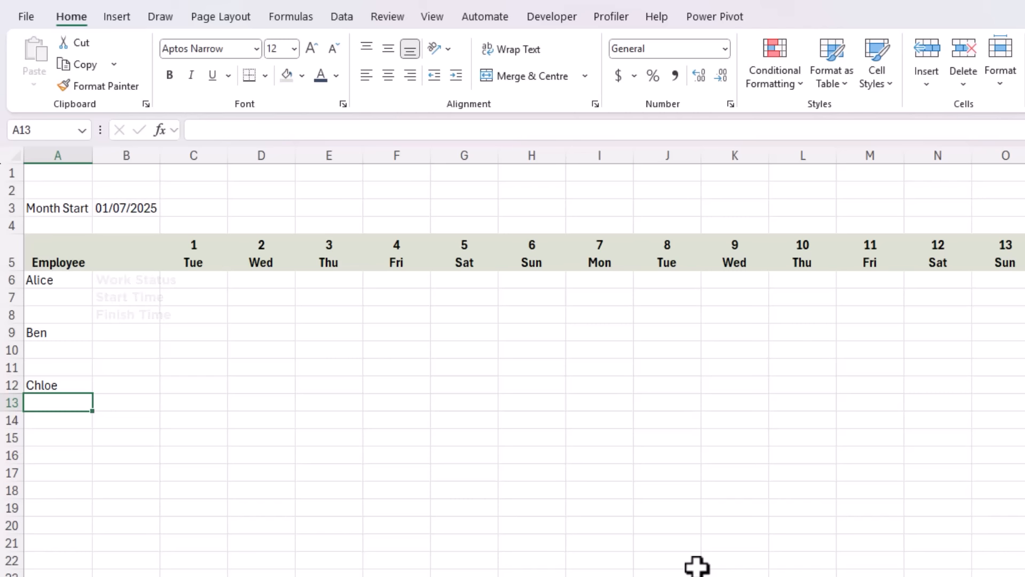
- Enter the heading Standard Hours in B5 and wrap its text
type("Standard")
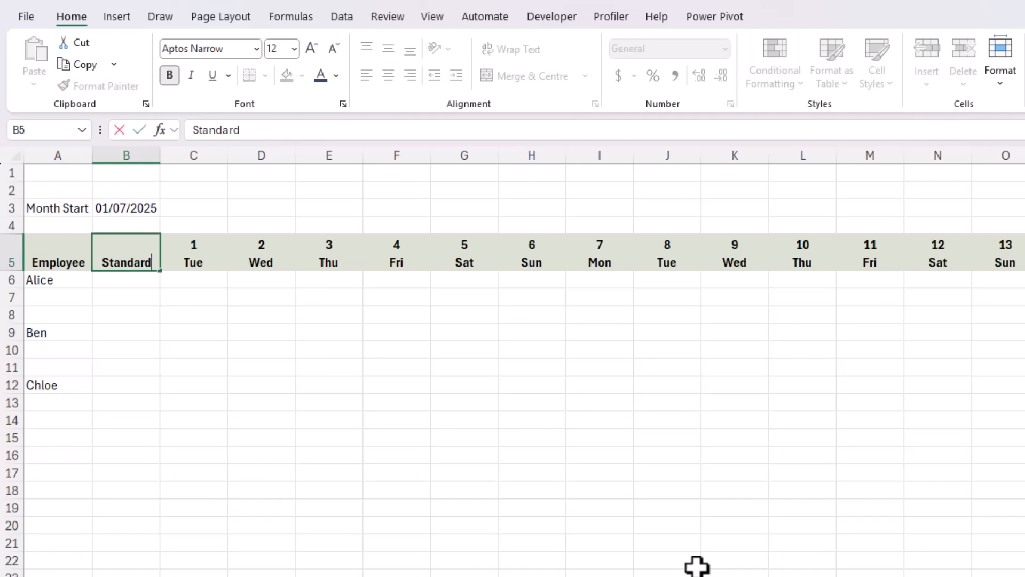
type(" Hours")
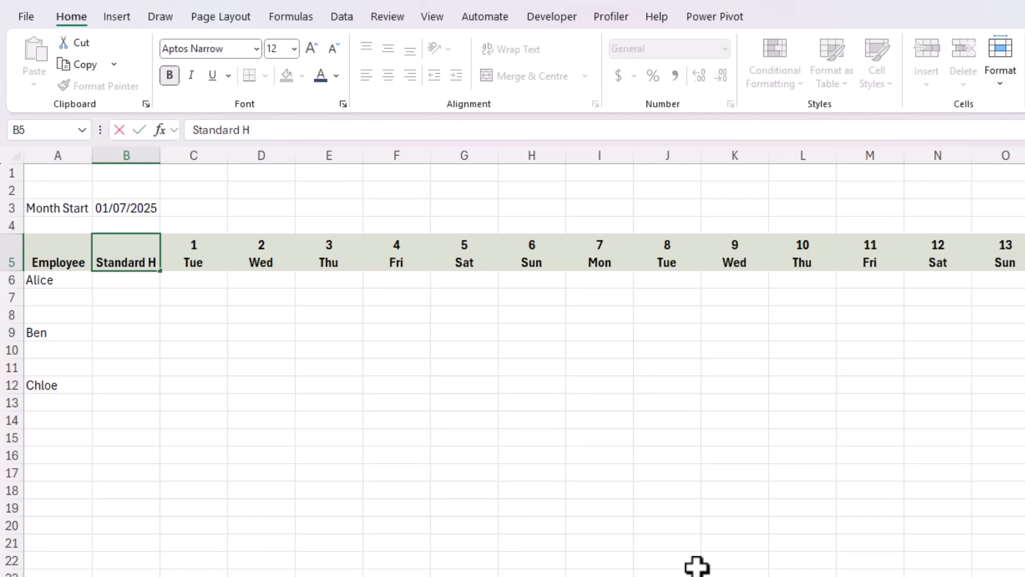
key("Return")
key("Up")
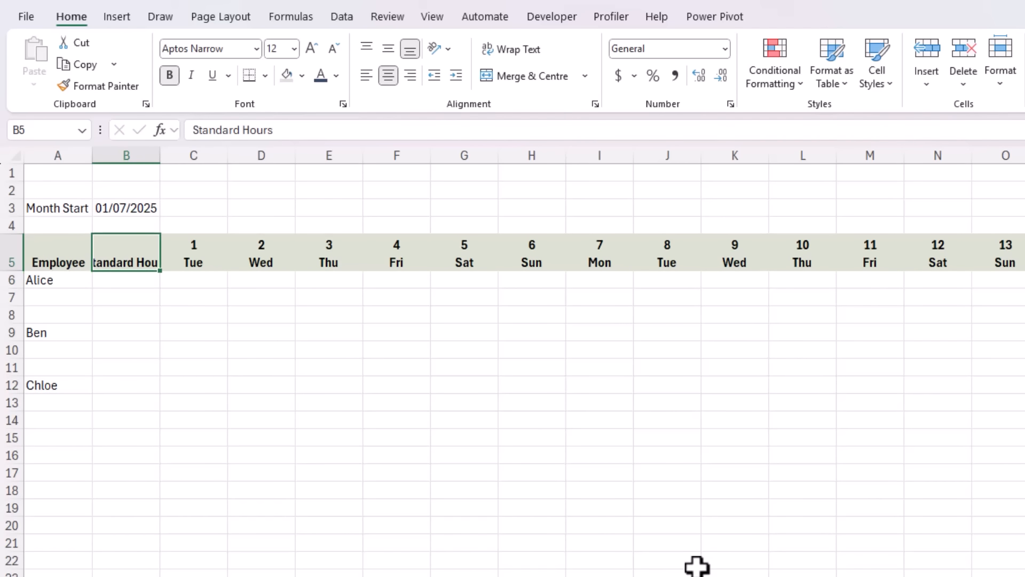
left_click(539, 51)
- Enter the employees' standard hours as 8 in B6, 7 in B9 and 6 in B12
left_click(147, 280)
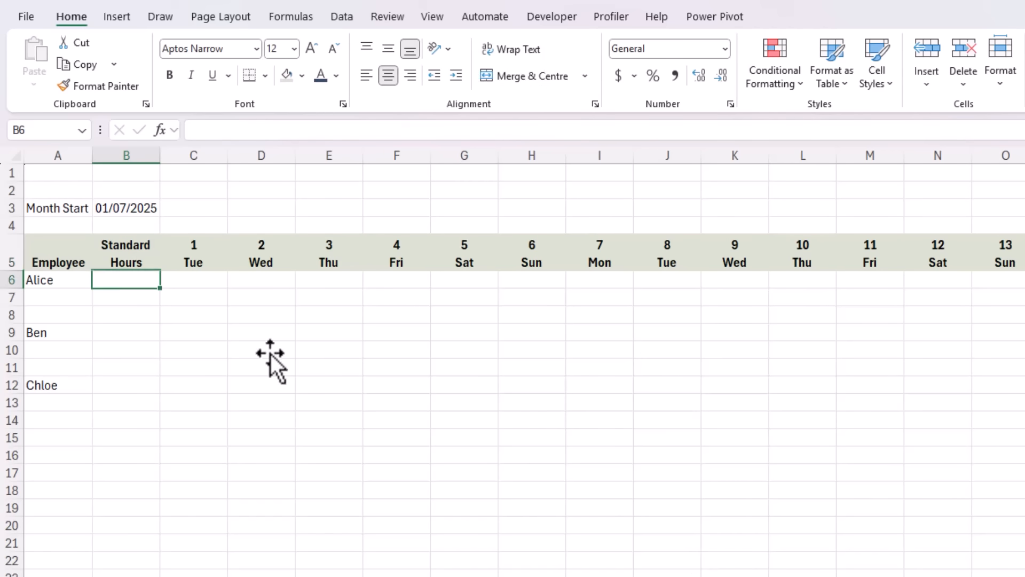
type("8")
key("Return")
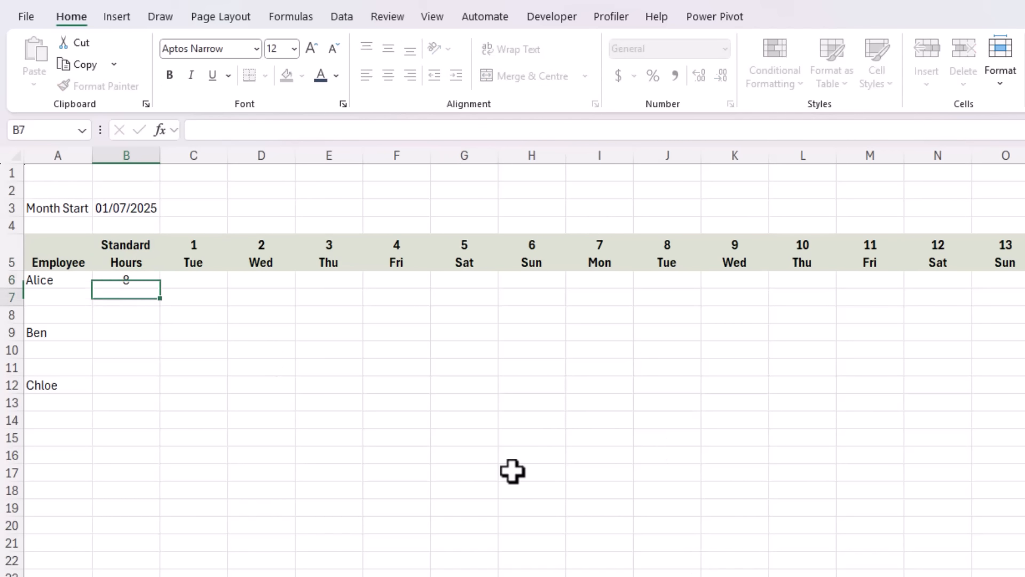
key("Down")
key("Down")
type("7")
key("Return")
key("Down")
key("Down")
type("6")
key("Return")
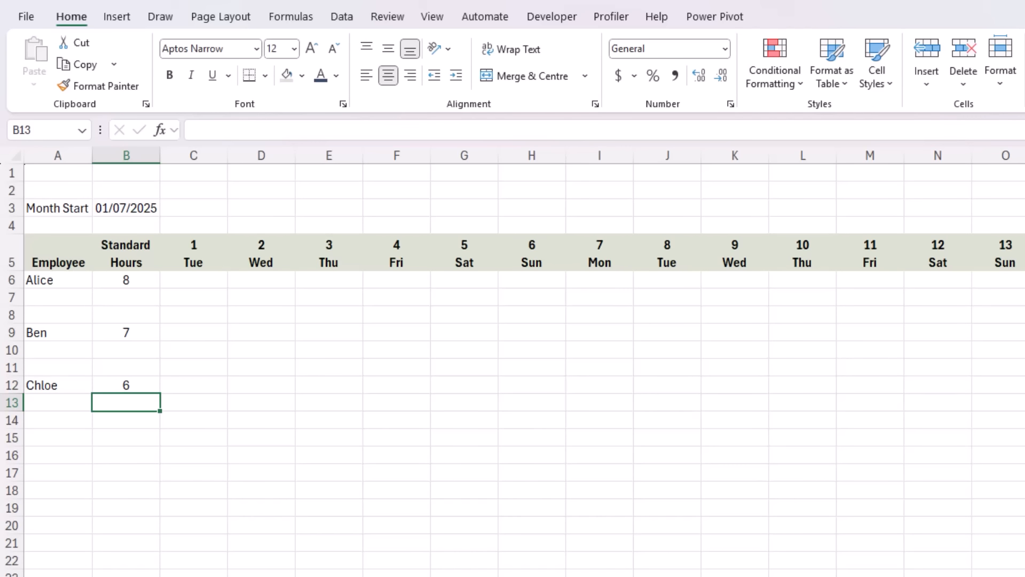
- Freeze the panes at C6 so rows 1 to 5 and columns A and B stay in view
left_click(187, 280)
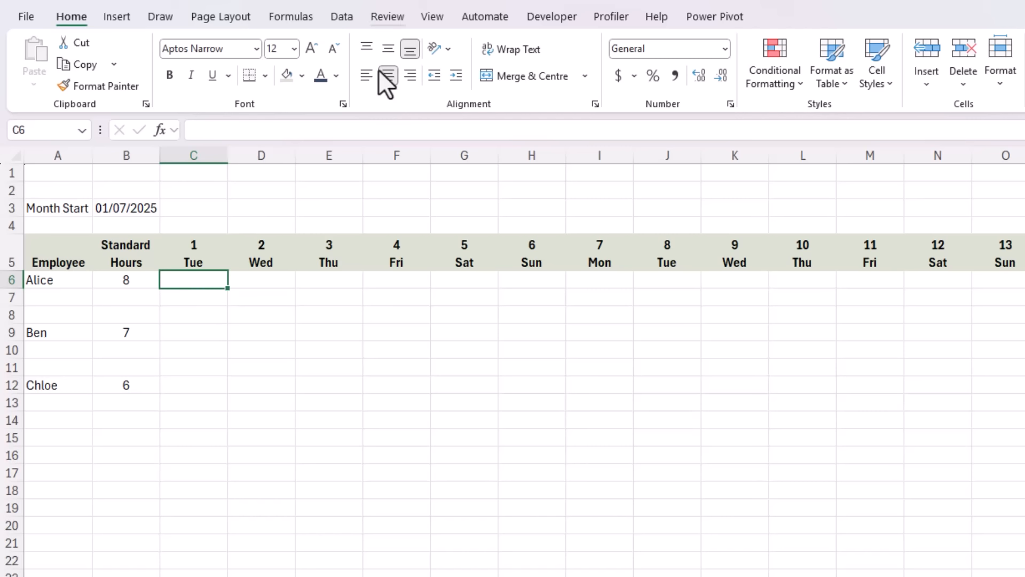
left_click(424, 17)
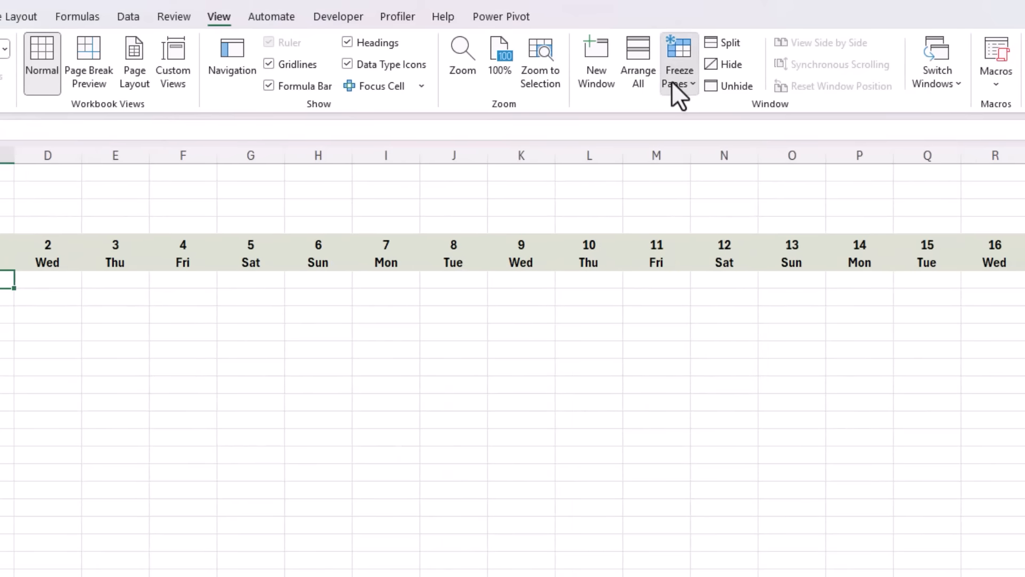
left_click(674, 80)
left_click(690, 127)
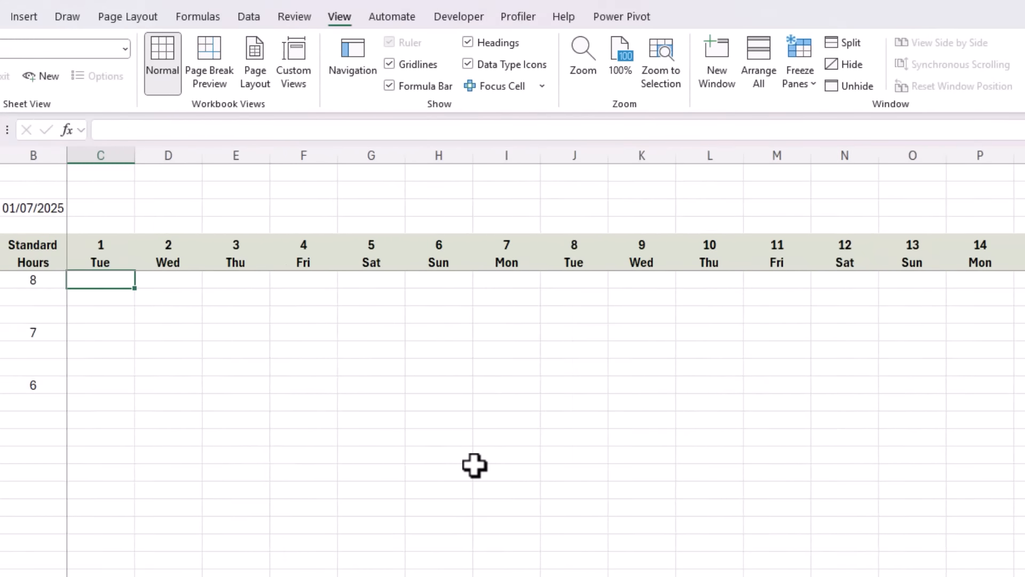
- Check the frozen header rows and employee columns across the whole month and further down the sheet
scroll(436, 442, "right", 1)
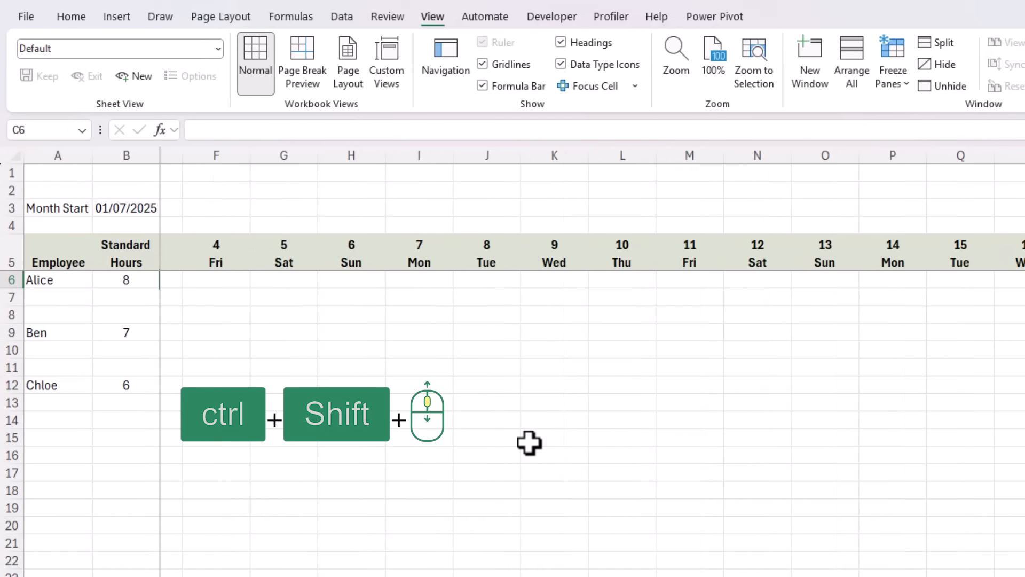
scroll(528, 442, "right", 7)
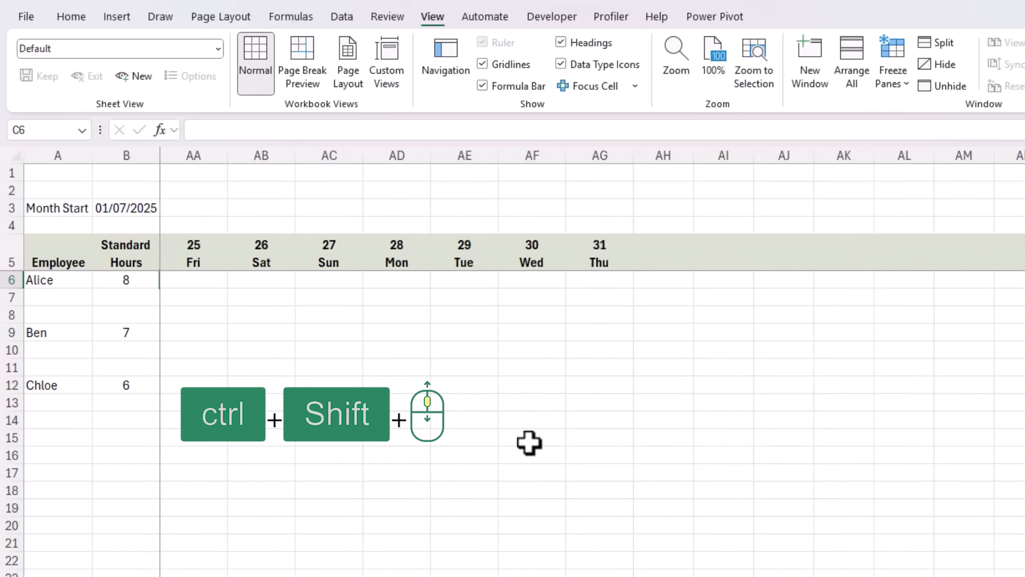
scroll(528, 442, "left", 8)
scroll(529, 442, "right", 4)
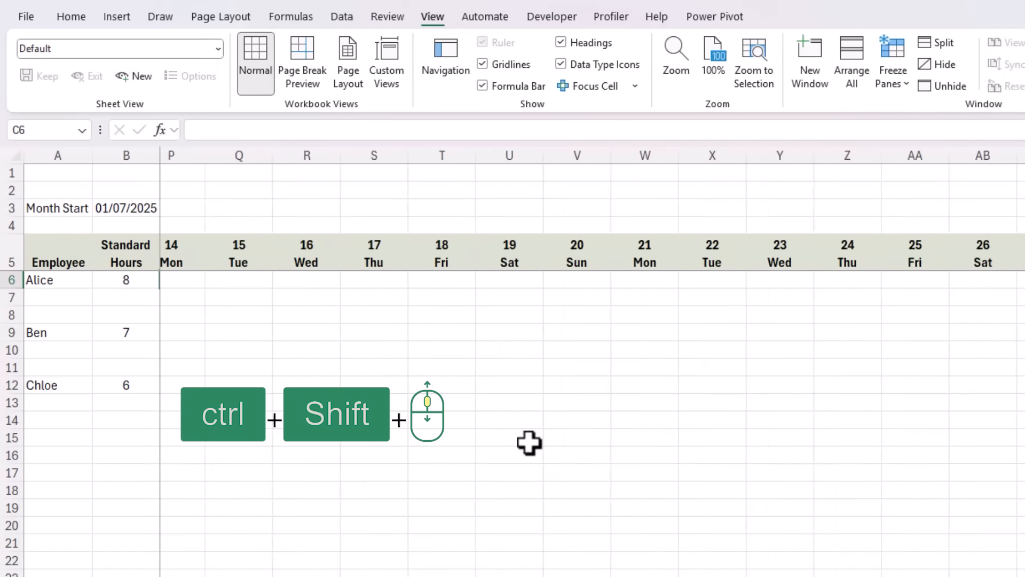
scroll(528, 442, "left", 4)
scroll(529, 443, "right", 7)
scroll(529, 442, "left", 7)
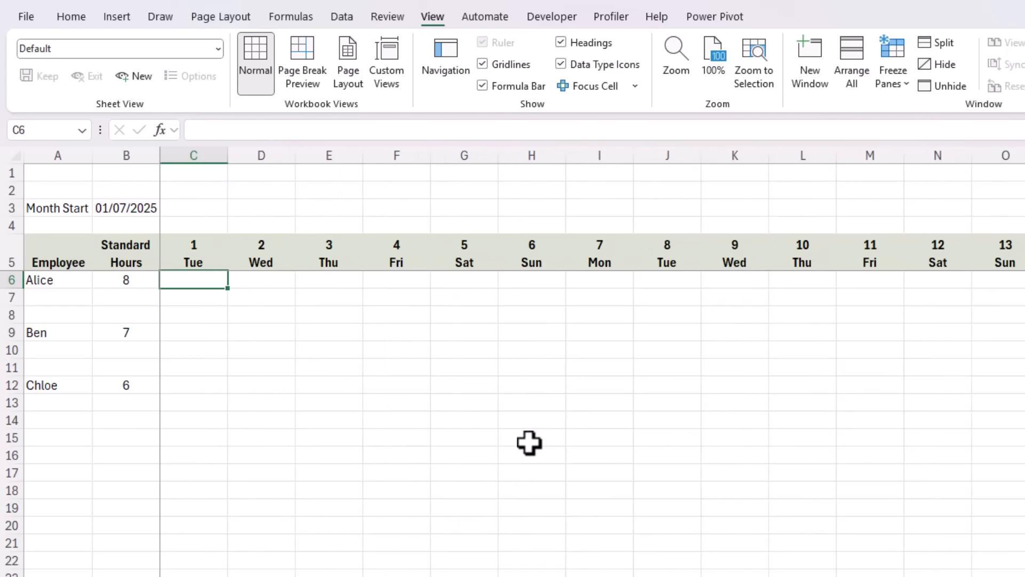
scroll(378, 387, "down", 3)
scroll(378, 387, "down", 2)
scroll(379, 388, "up", 6)
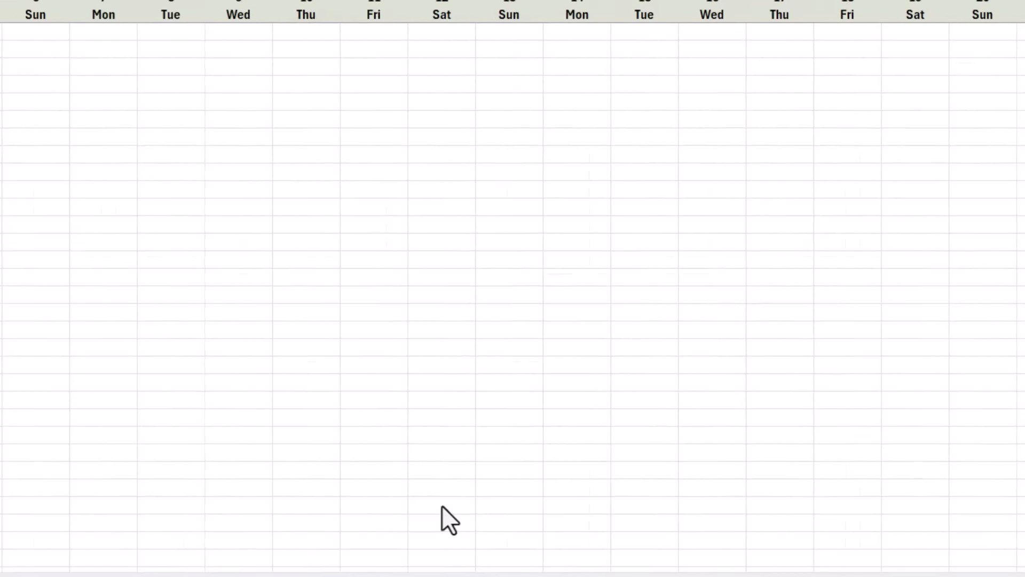
- Restrict the first employee's status cells C6:AG6 to a drop-down list of Working, Day Off, Sick and Holiday
left_click_drag(511, 540, 854, 533)
left_click(912, 153, "shift")
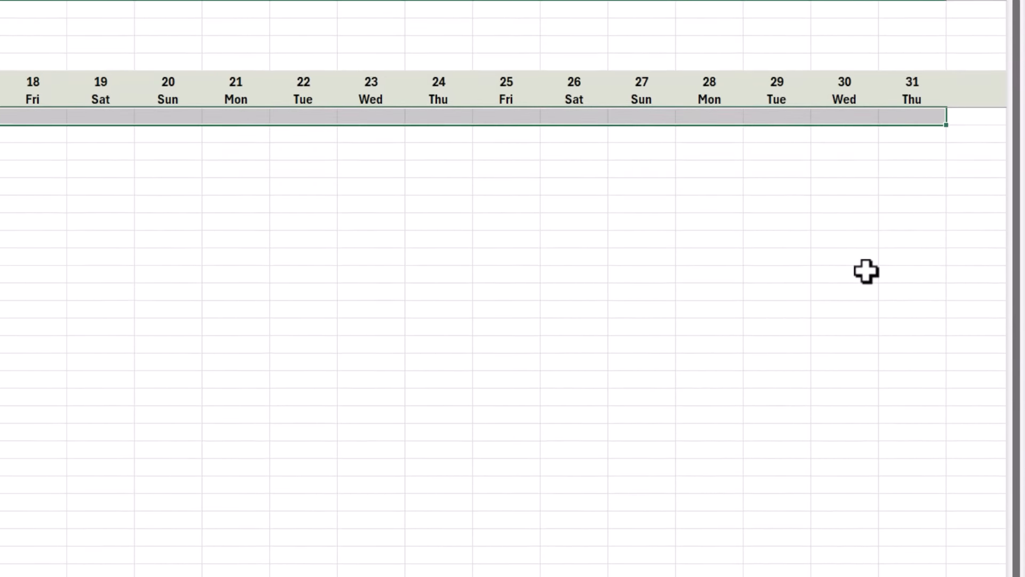
left_click_drag(748, 542, 325, 542)
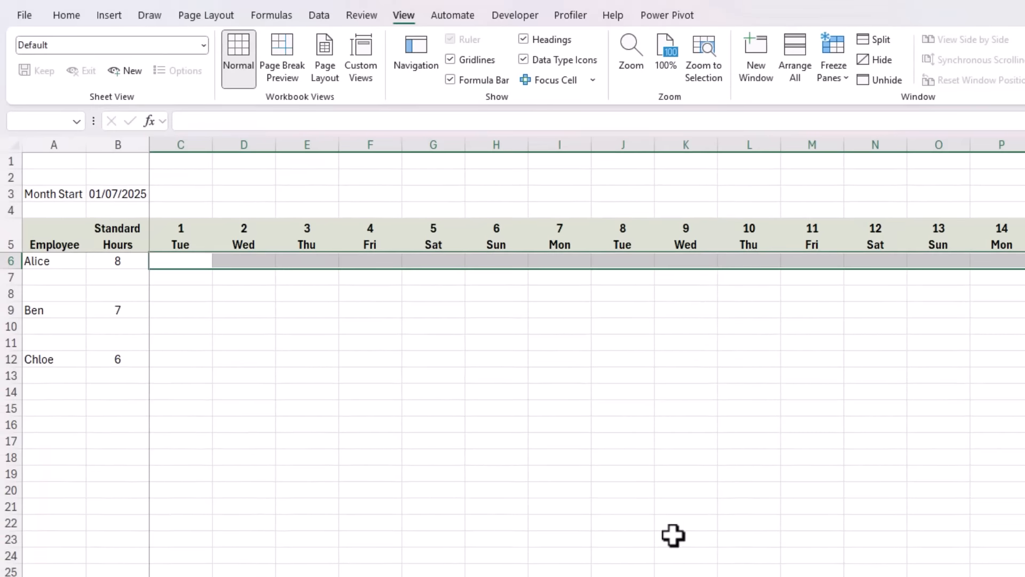
left_click(308, 17)
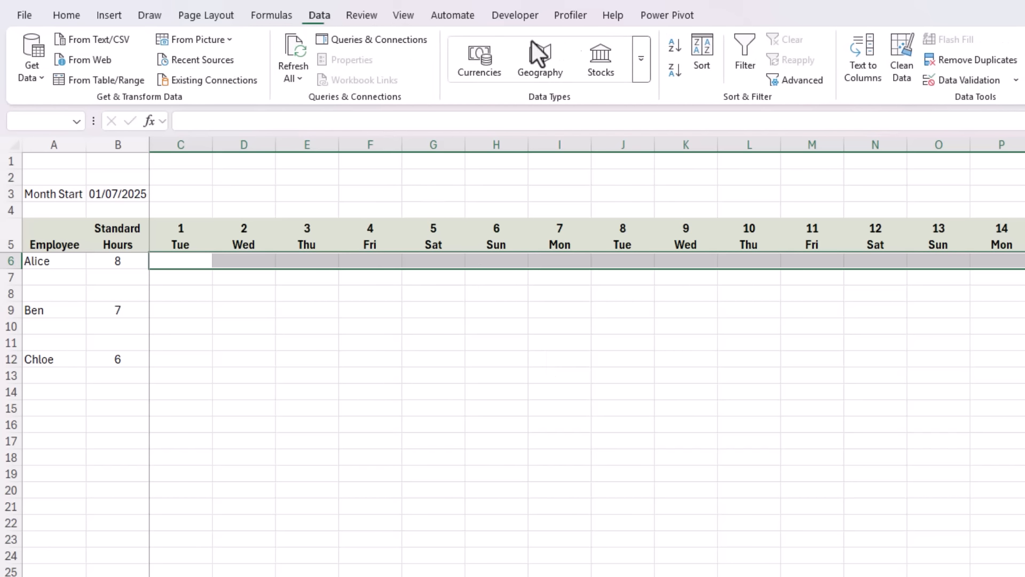
left_click(961, 81)
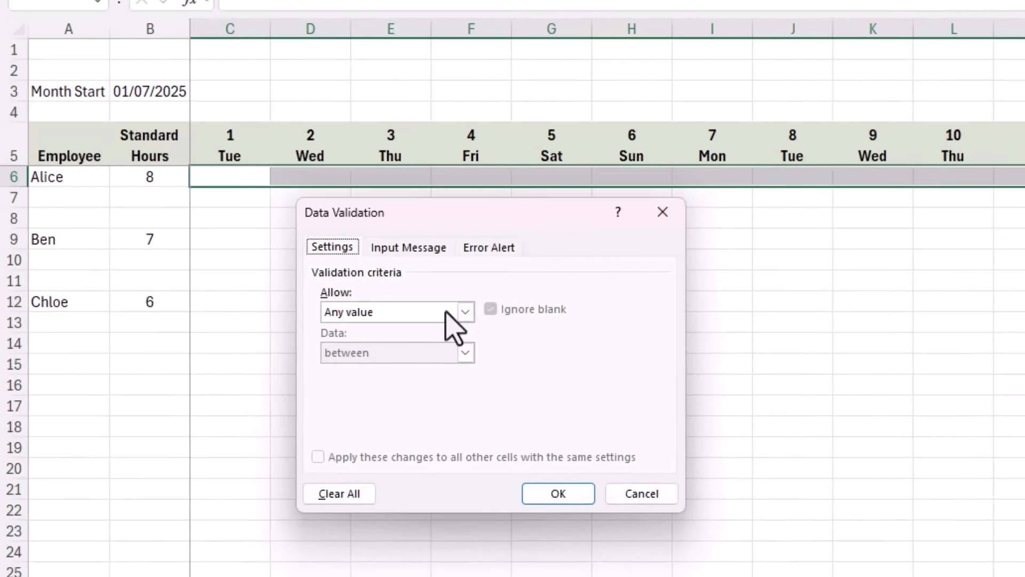
left_click(364, 366)
left_click(411, 336)
left_click(426, 364)
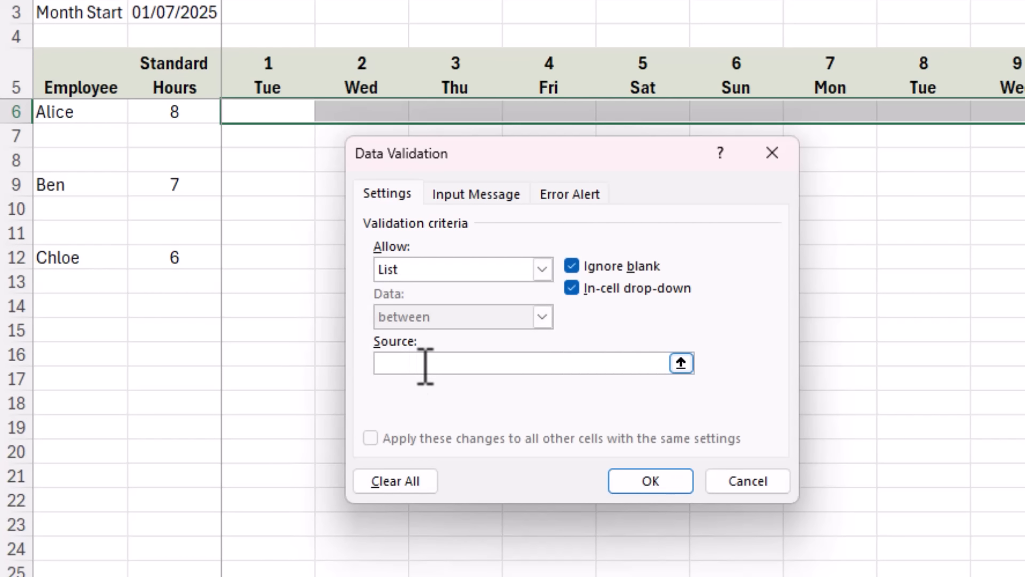
type("Working")
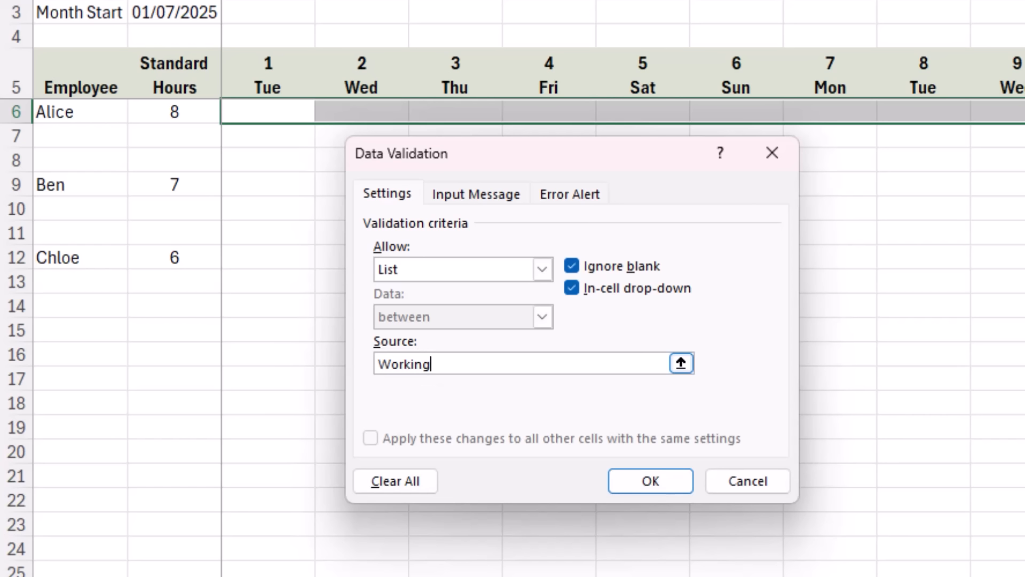
type(",Day Off,Sick,Holiday")
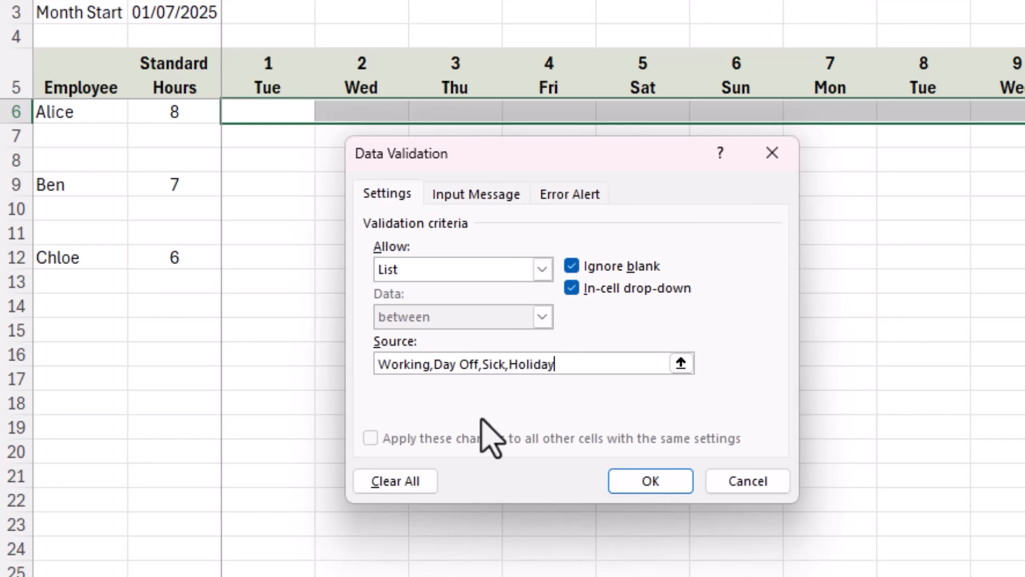
left_click(620, 480)
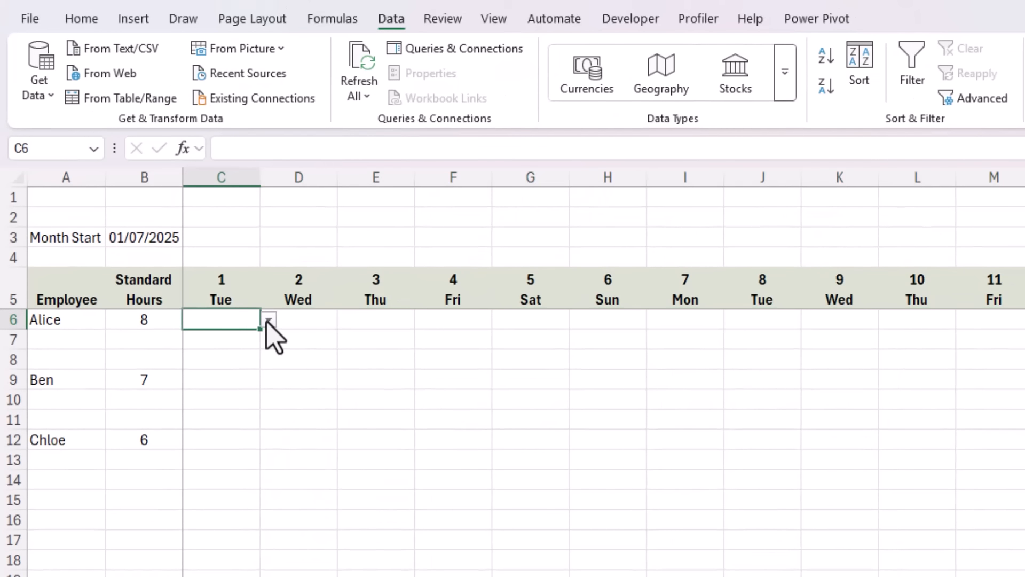
- Set the first employee's status to Working for days 1 to 3 in C6:E6
left_click(325, 112)
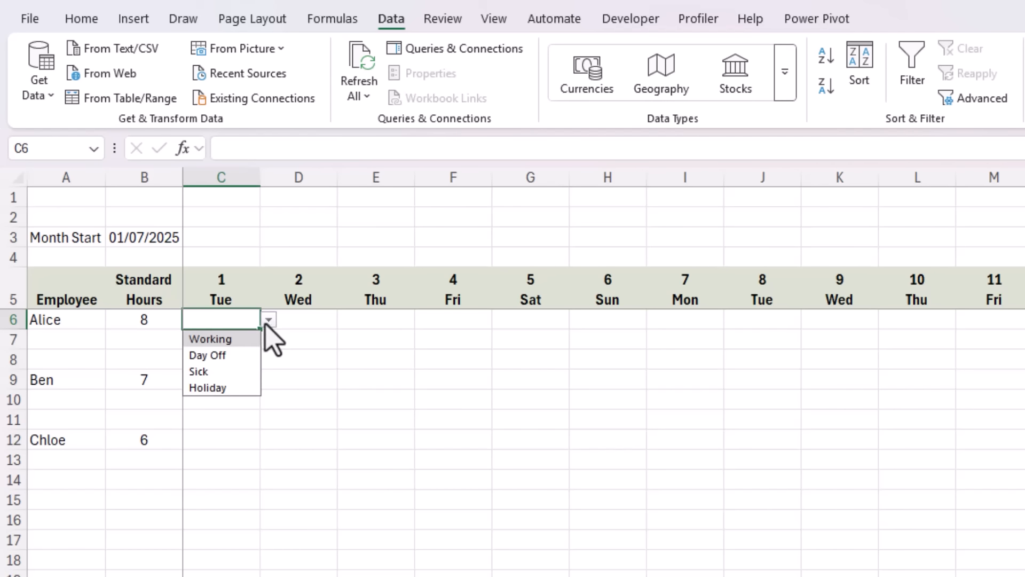
key("Return")
left_click(308, 321)
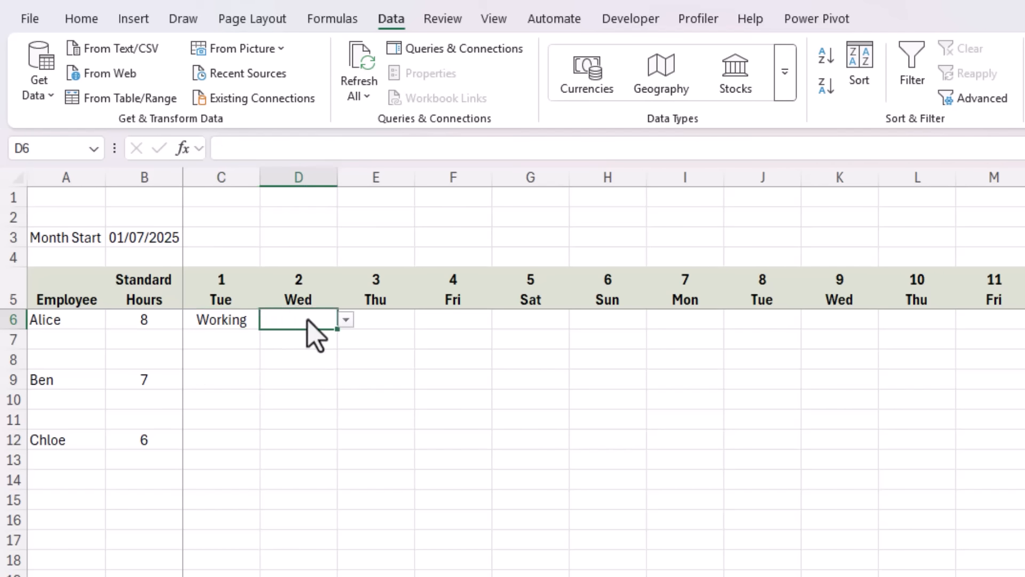
left_click(346, 320)
left_click(329, 337)
left_click(413, 321)
left_click(422, 320)
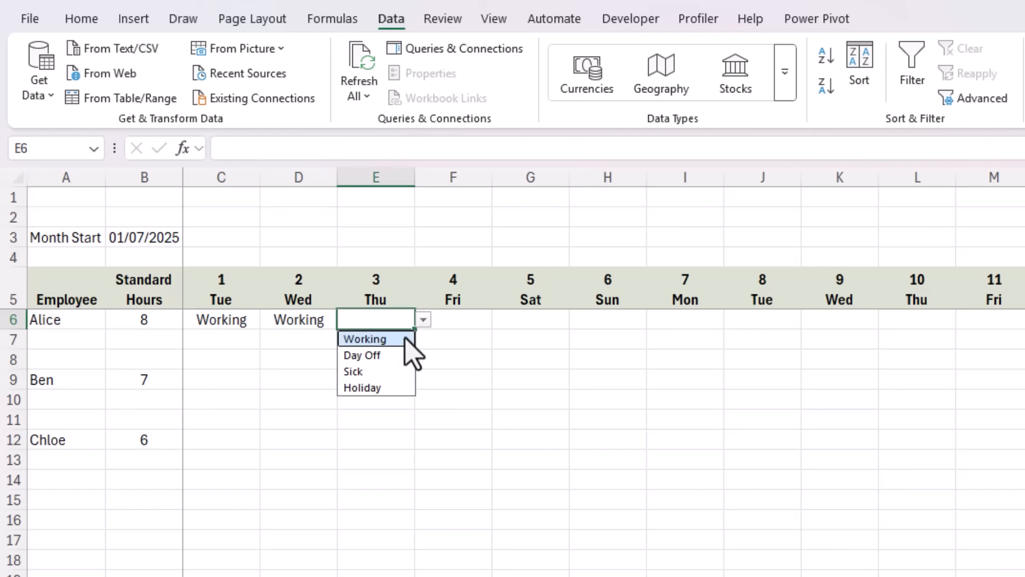
left_click(404, 337)
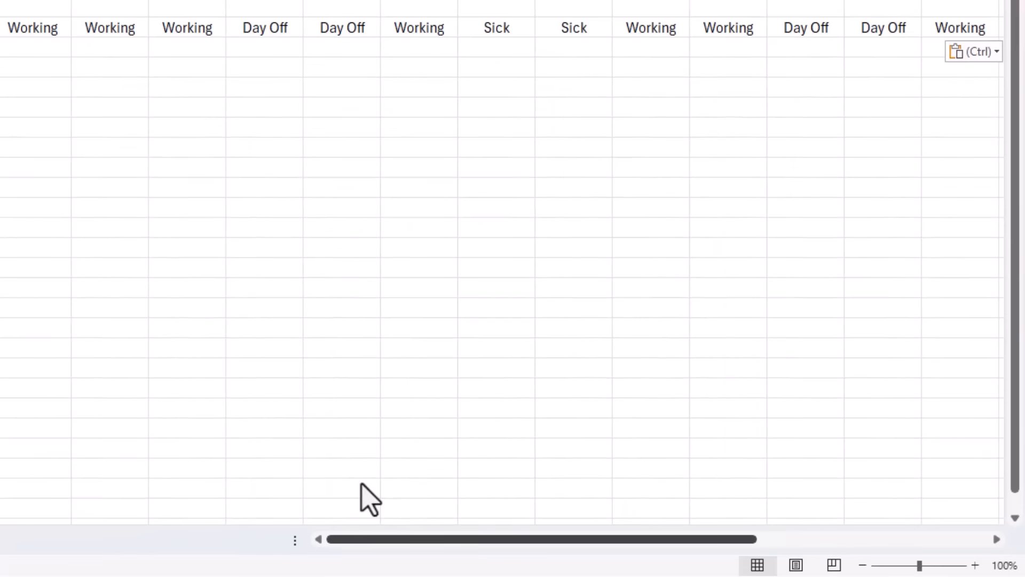
- Add a conditional formatting rule for text containing Working to the schedule area from C6 across to column AG
left_click_drag(454, 539, 689, 537)
left_click(887, 291, "shift")
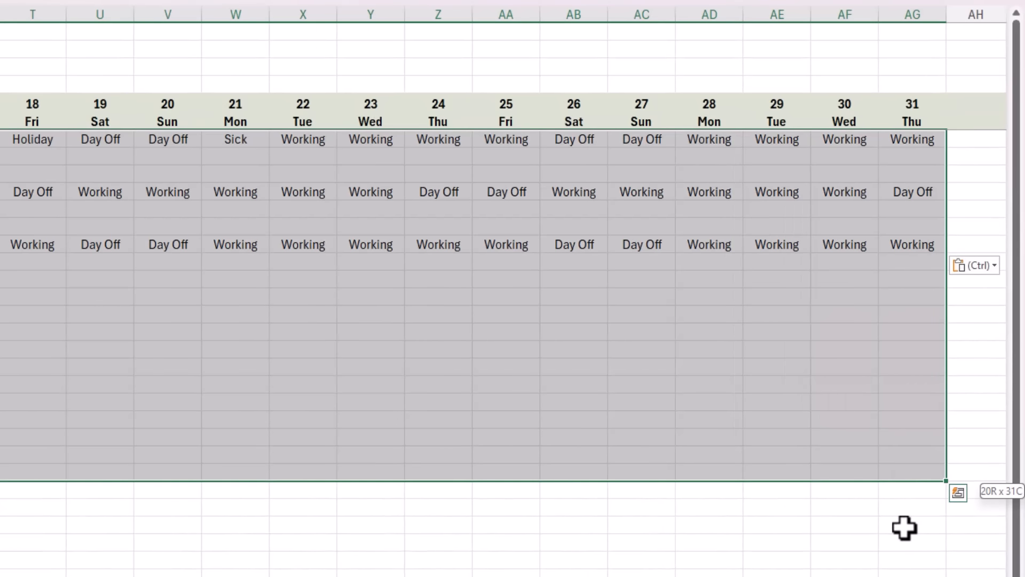
left_click_drag(904, 527, 904, 533)
left_click_drag(673, 538, 346, 541)
scroll(190, 561, "up", 4)
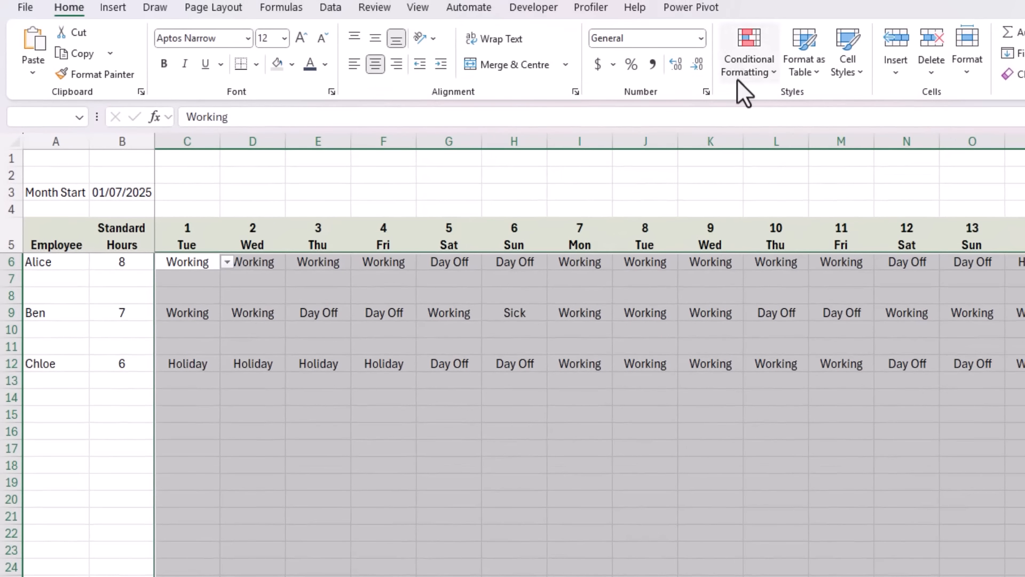
left_click(738, 79)
mouse_move(801, 103)
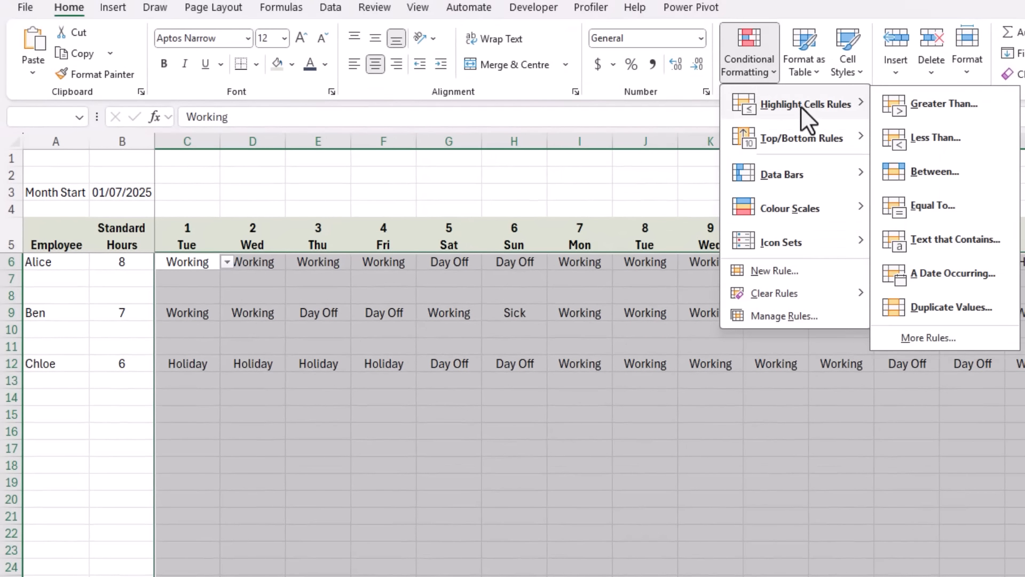
left_click(984, 241)
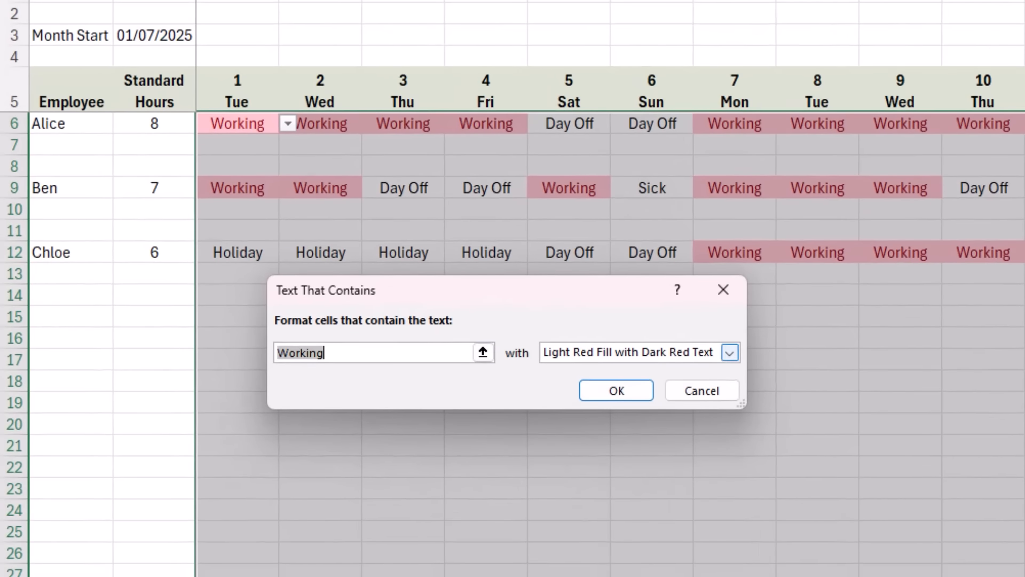
- Give the Working rule a custom format with a light blue fill
left_click(730, 352)
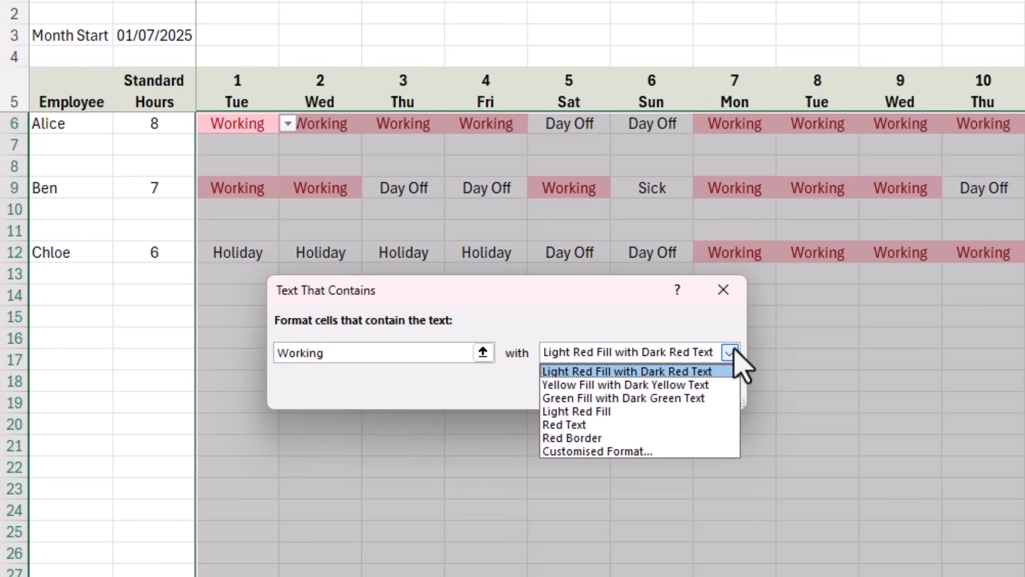
left_click(668, 451)
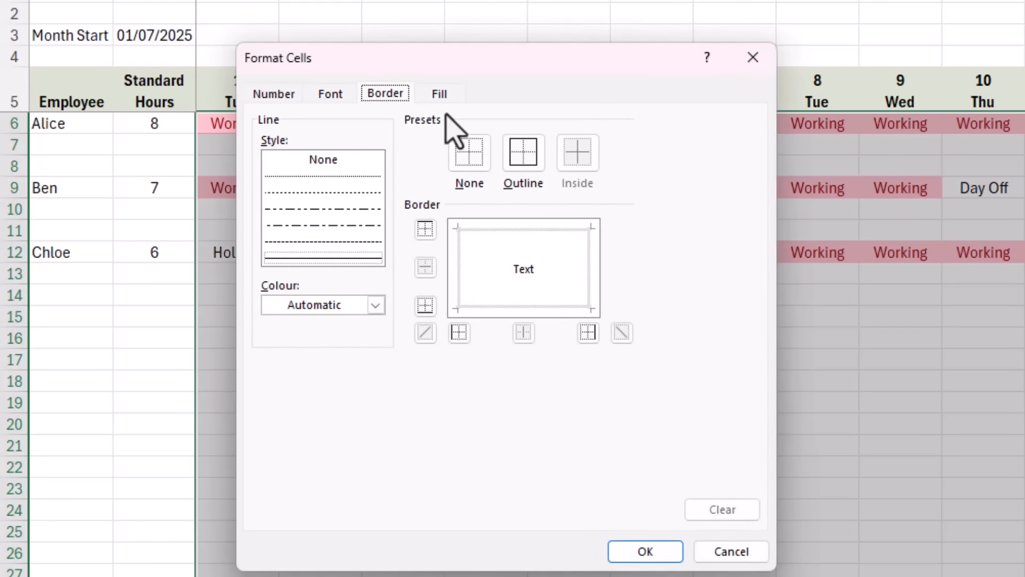
left_click(432, 94)
left_click(437, 213)
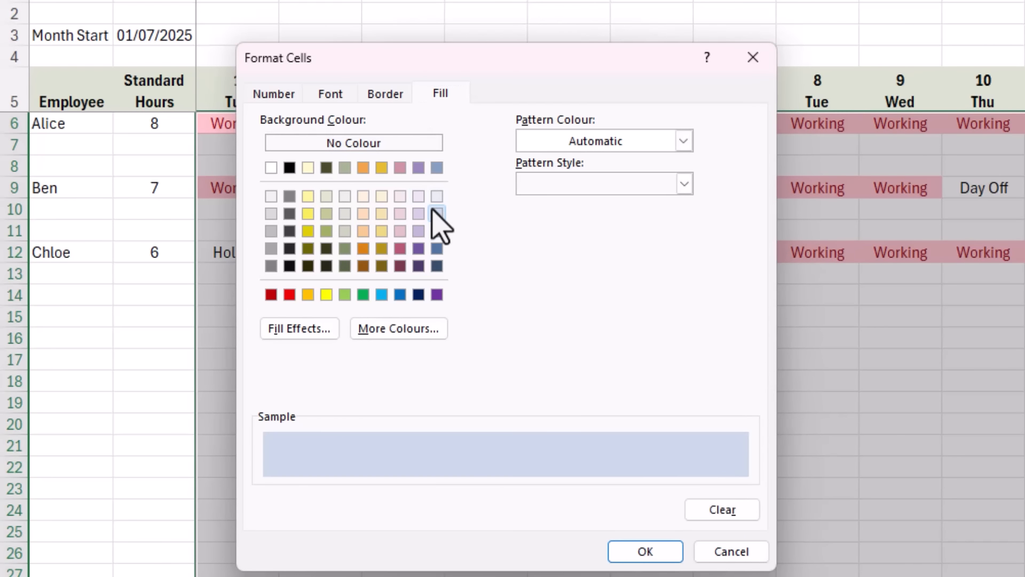
left_click(647, 552)
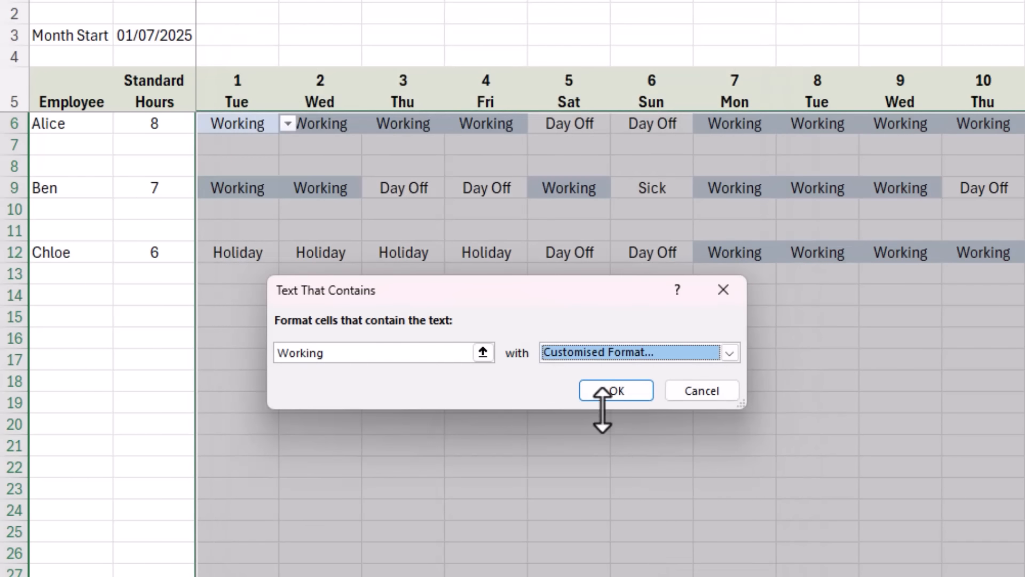
left_click(605, 388)
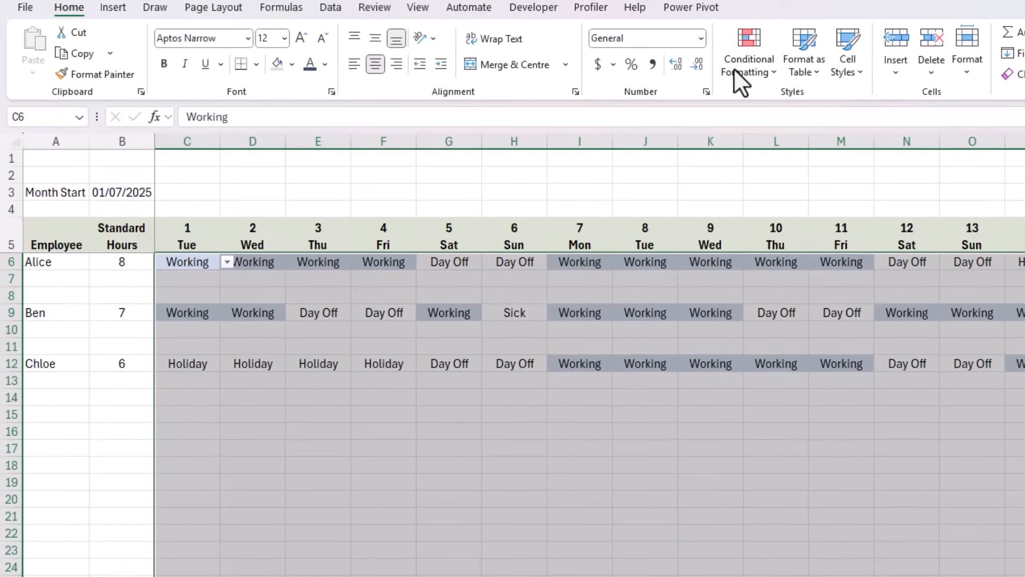
- Add a text-contains rule for Day Off to the same range with a custom light grey fill
left_click(739, 59)
mouse_move(765, 96)
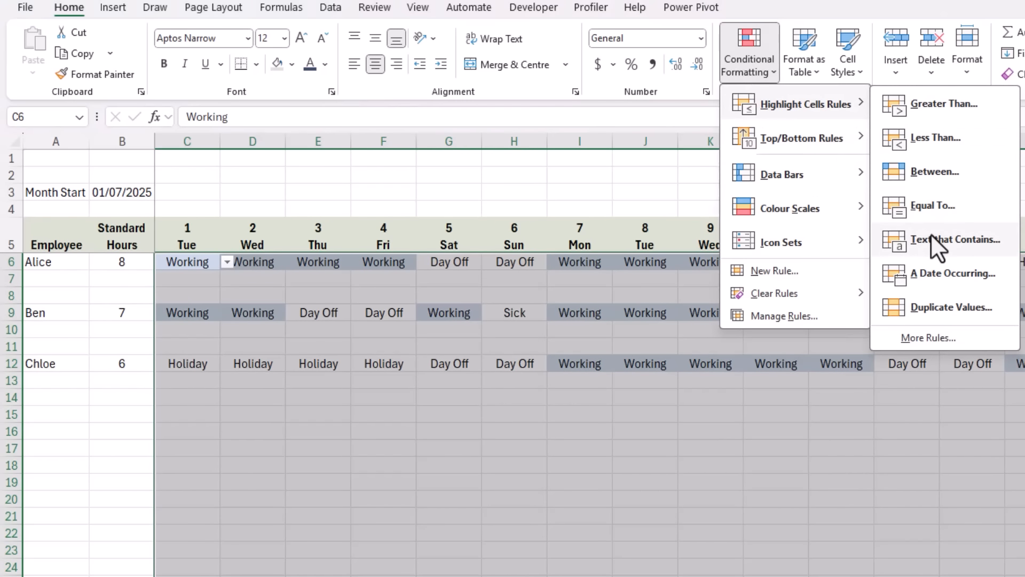
left_click(930, 236)
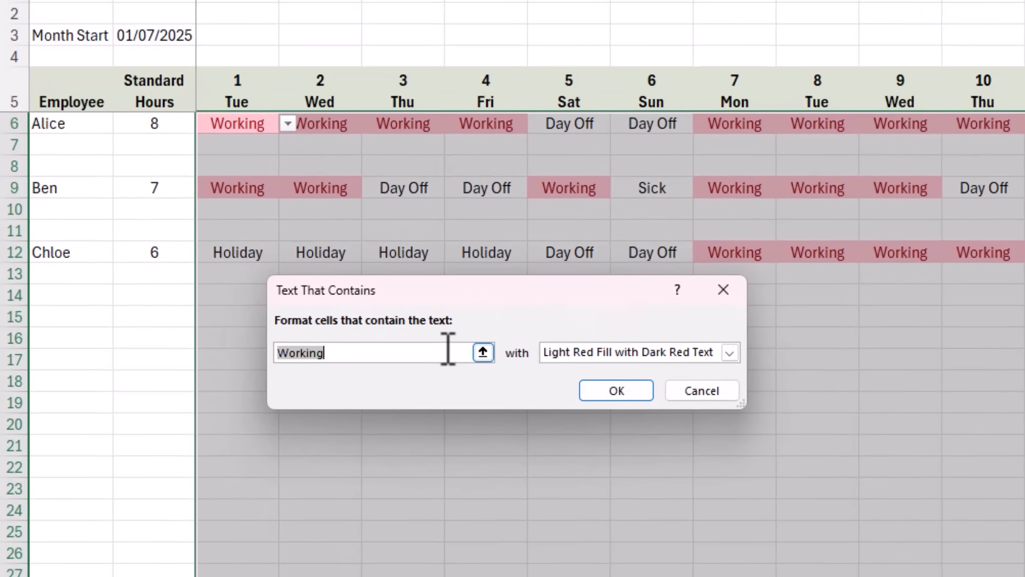
type("Day Off")
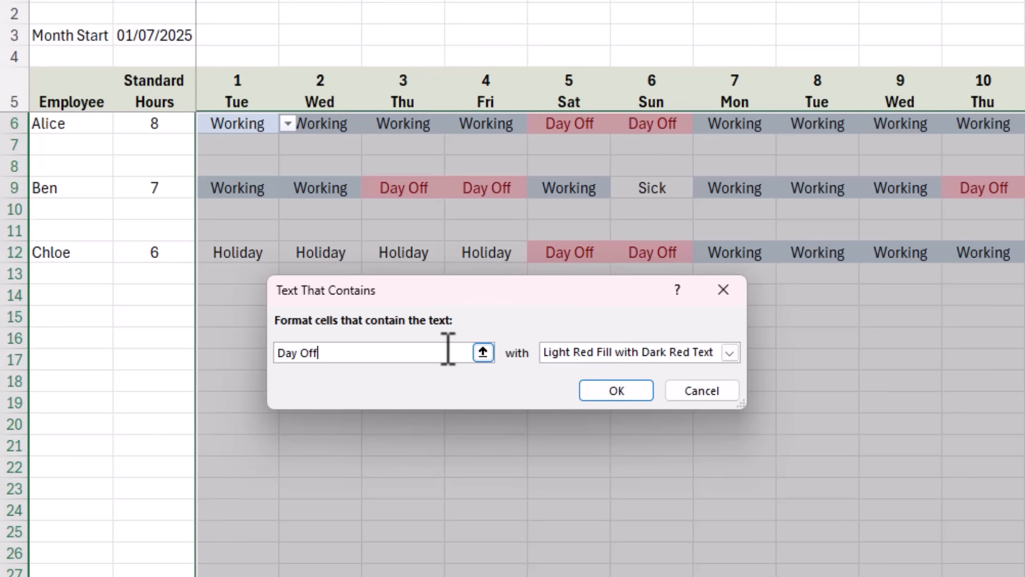
left_click(729, 353)
left_click(638, 448)
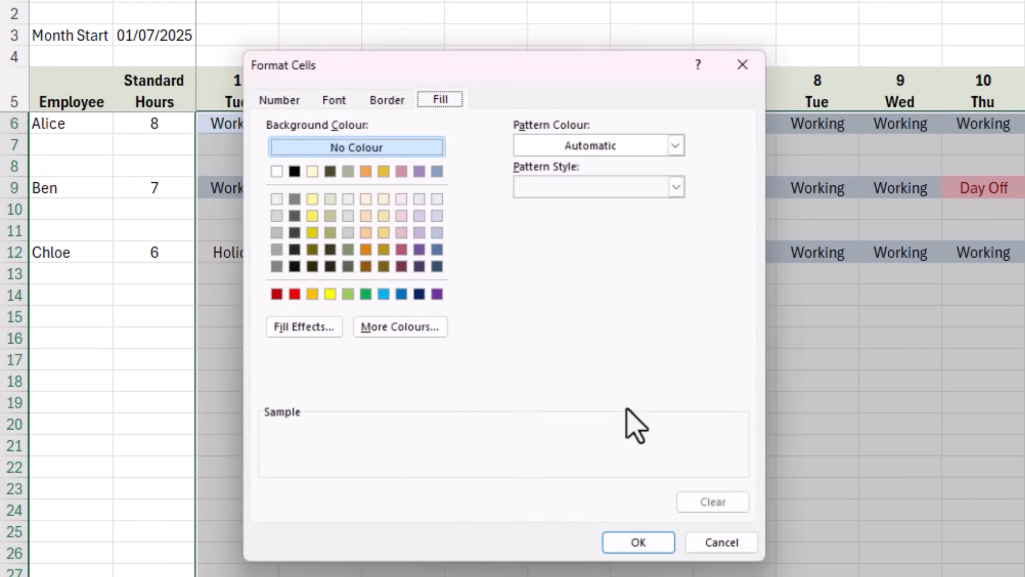
left_click(271, 214)
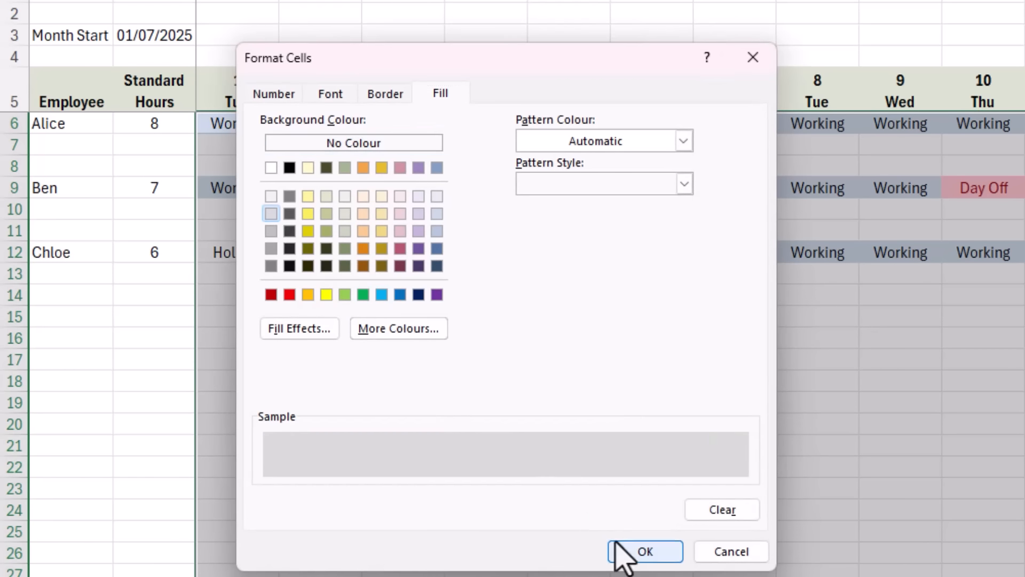
left_click(617, 544)
left_click(614, 389)
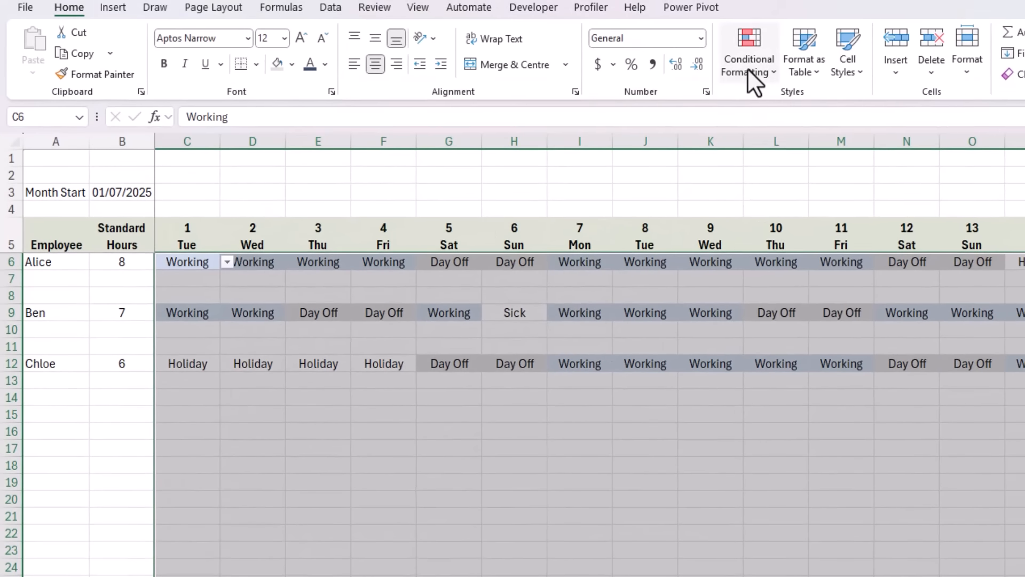
- Add text-contains rules giving Sick a light orange fill and Holiday a light purple fill, and check the coloured schedule
left_click(748, 69)
mouse_move(796, 101)
left_click(929, 235)
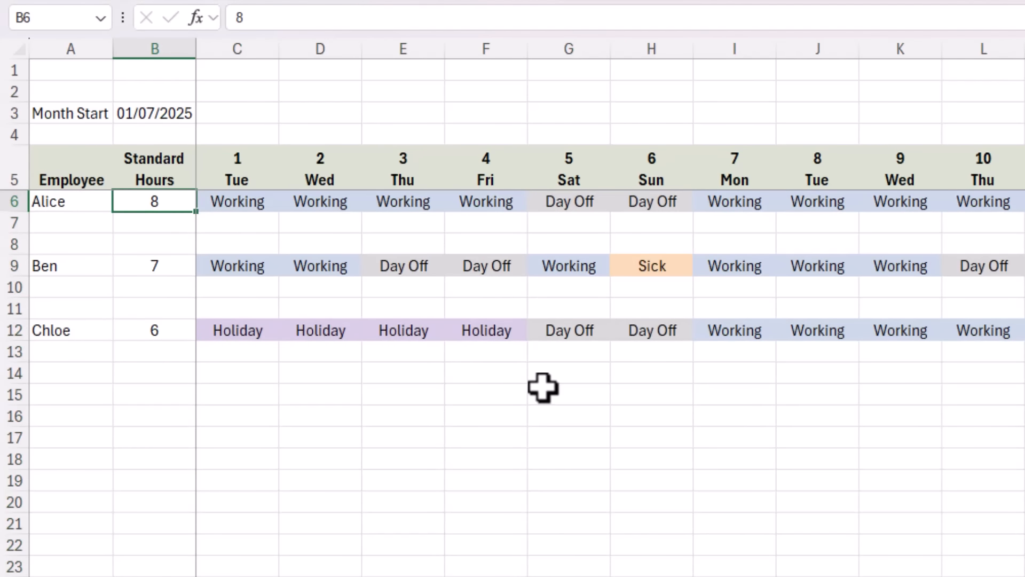
scroll(677, 412, "right", 5)
scroll(677, 411, "left", 5)
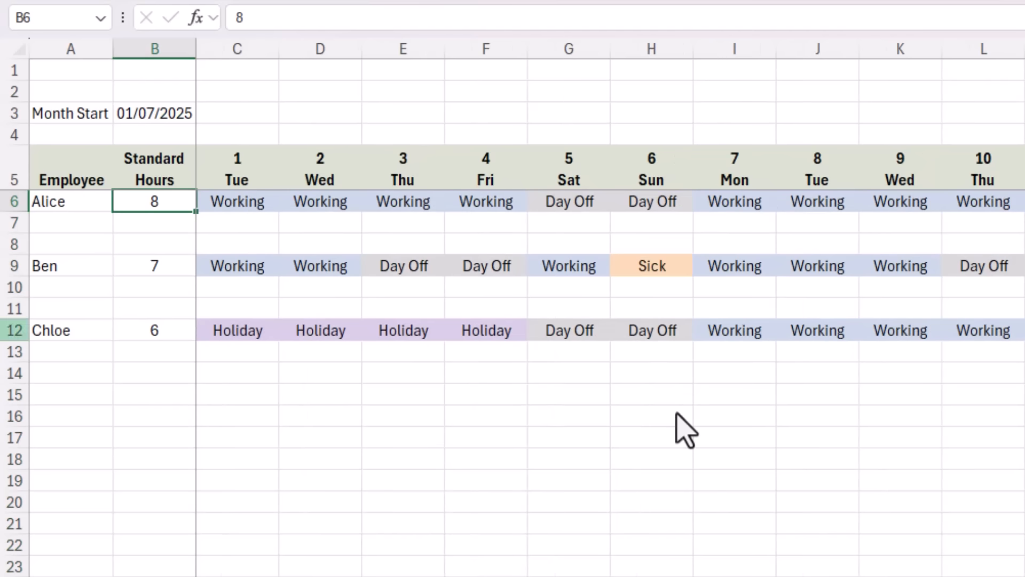
- Enter the row labels Start in B7 and Finish in B8 for the first employee
left_click(229, 230)
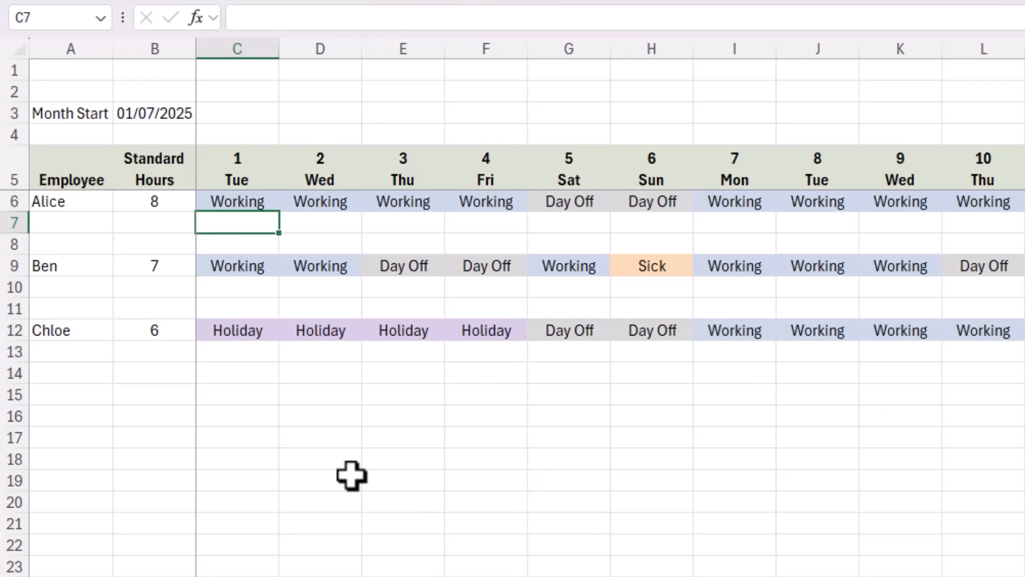
key("Left")
type("Start")
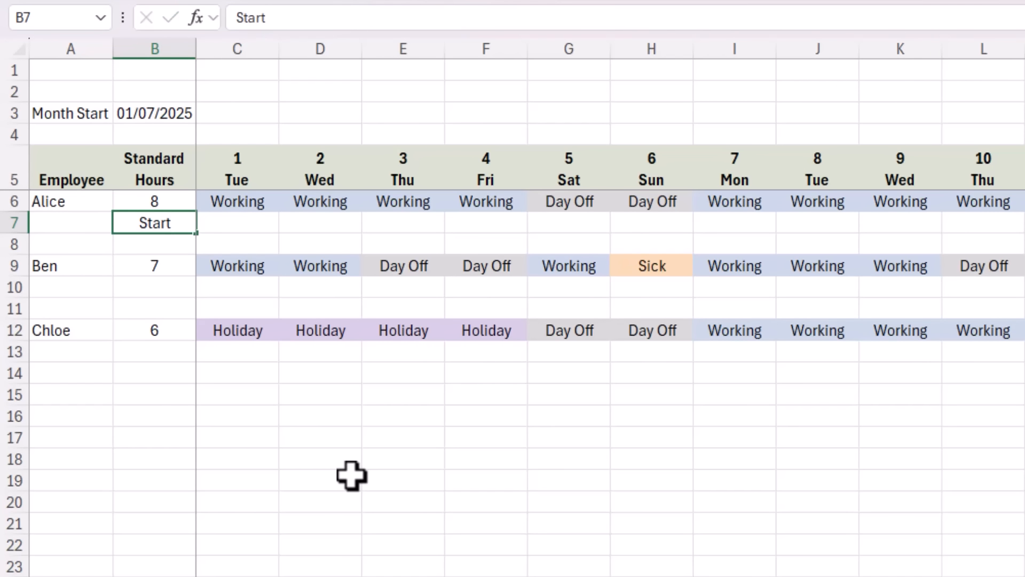
key("Return")
type("Finish")
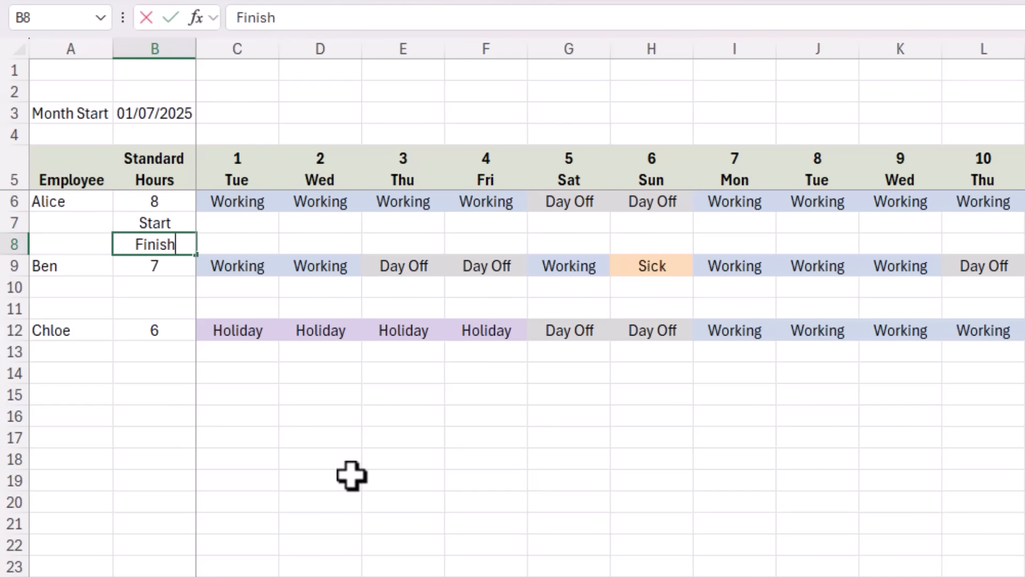
- Copy the Start and Finish labels to B10:B11 and B13:B14 for the other two employees
key("Up")
key("shift+Down")
key("ctrl+c")
key("Down")
key("Down")
key("Down")
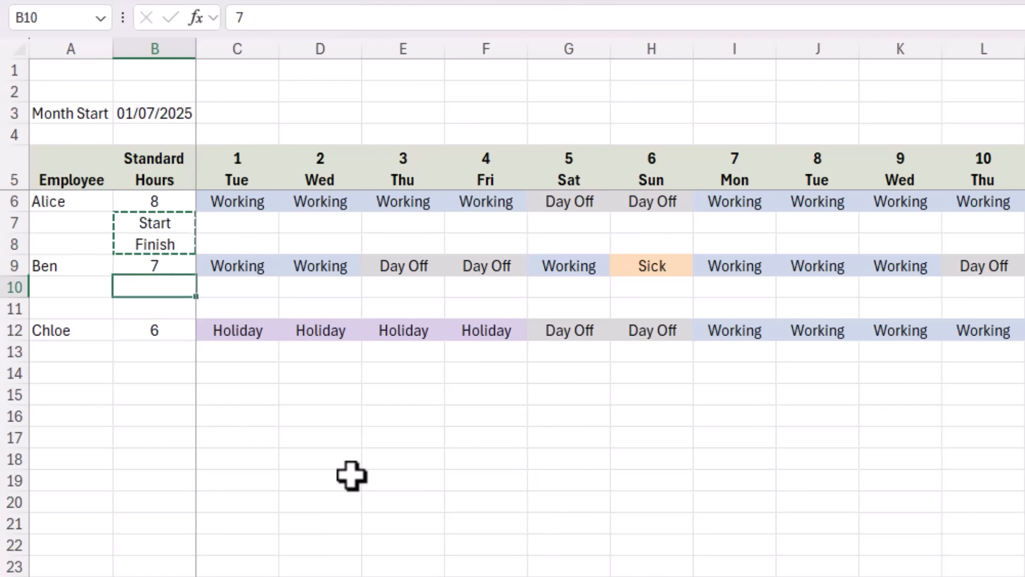
key("ctrl+v")
key("Down")
key("Down")
key("ctrl+v")
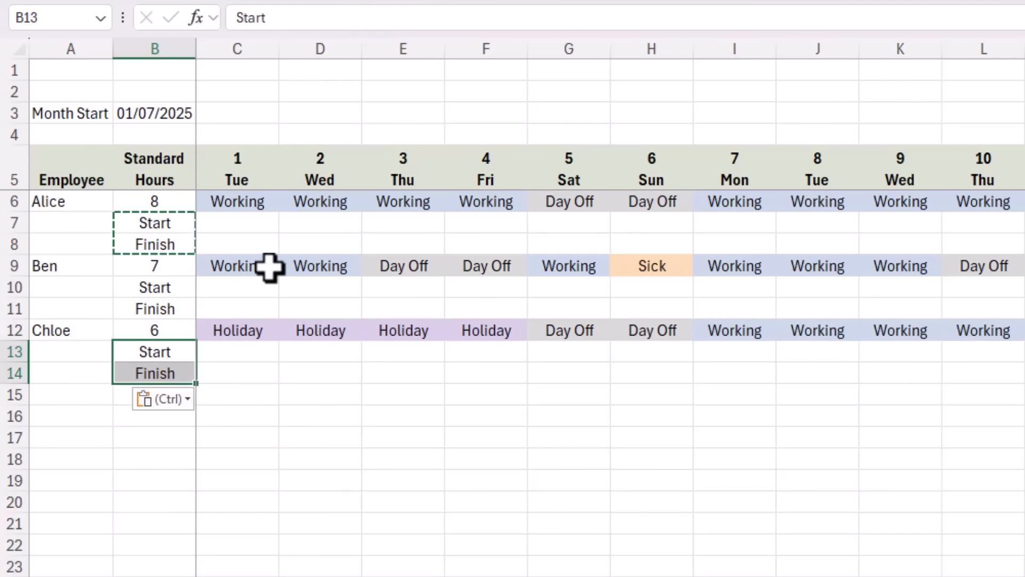
- Enter 9:00 AM in C7 as the first employee's start time for day 1
key("Right")
key("Up")
key("Up")
key("Up")
key("Up")
key("Up")
key("Up")
type("9:00 AM")
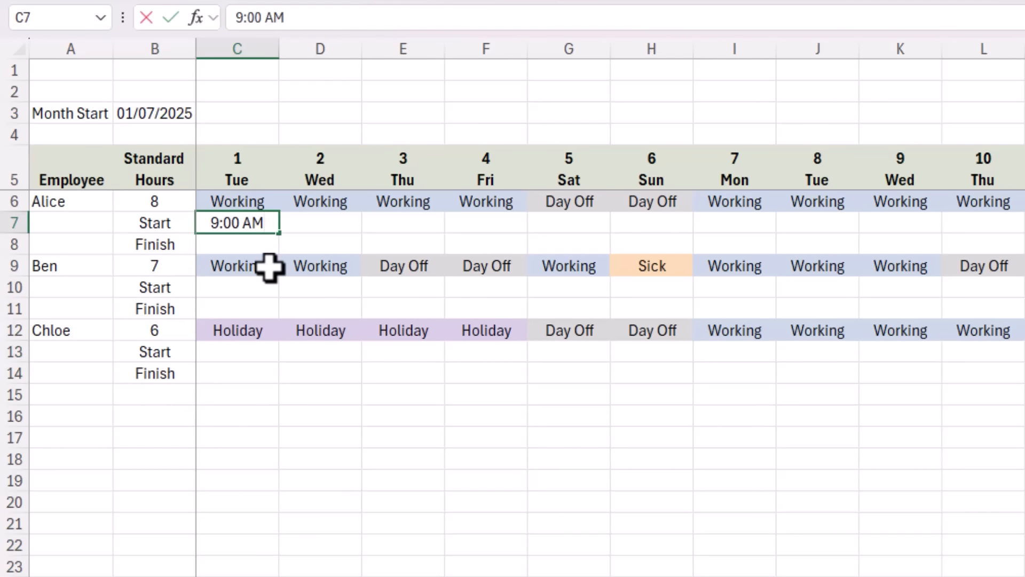
key("Return")
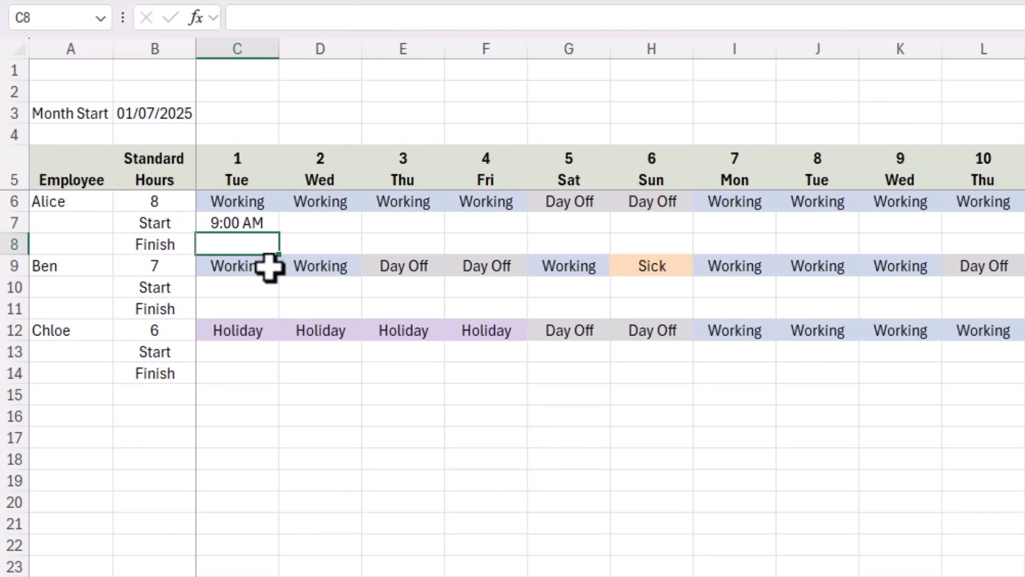
- Enter the finish-time formula =C7+TIME($B6+1,0,0) in C8, adding the standard hours plus a one-hour break to the start time
left_click(172, 197)
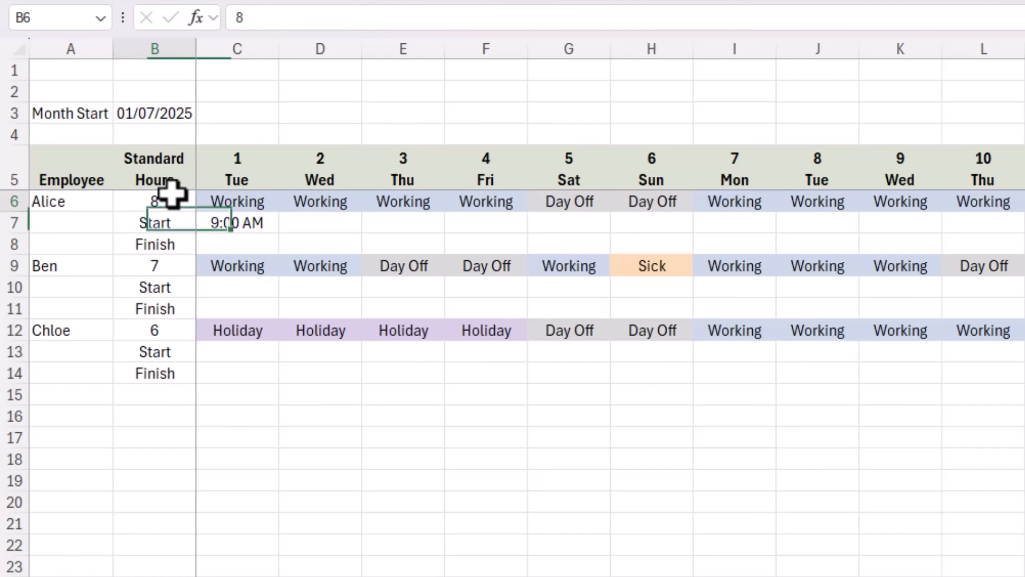
left_click(225, 245)
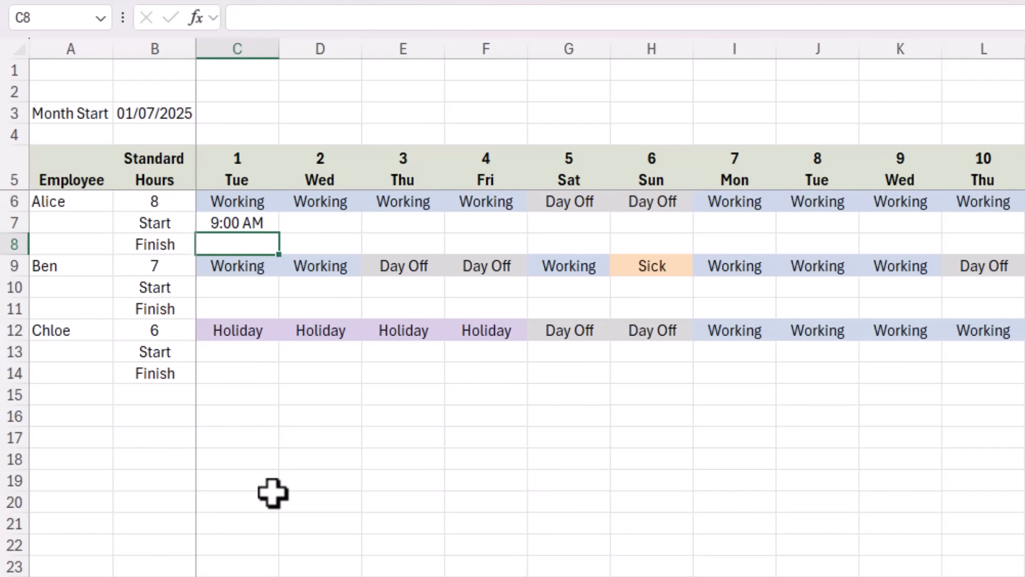
type("=")
key("Up")
type("+")
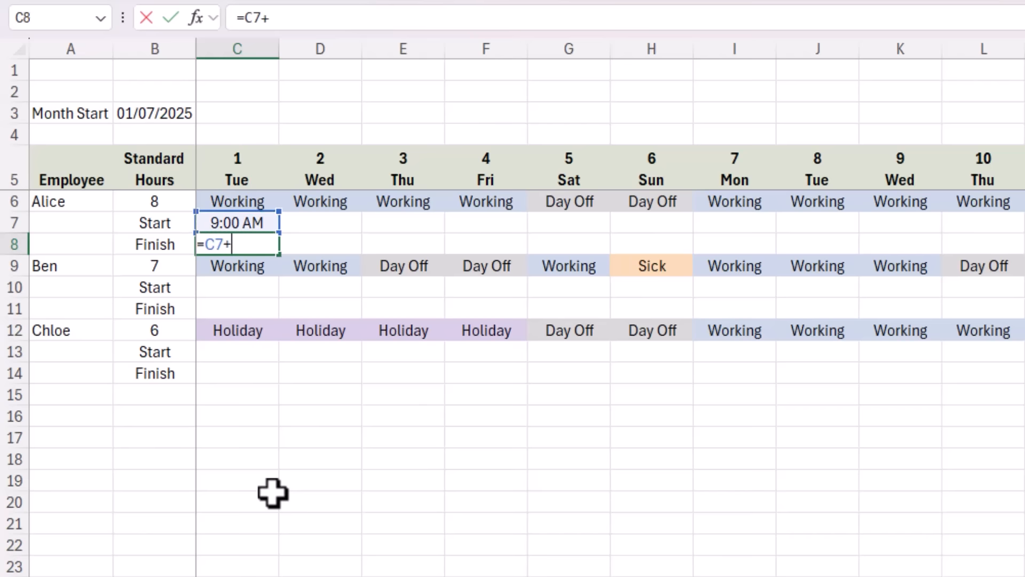
type("time")
key("Tab")
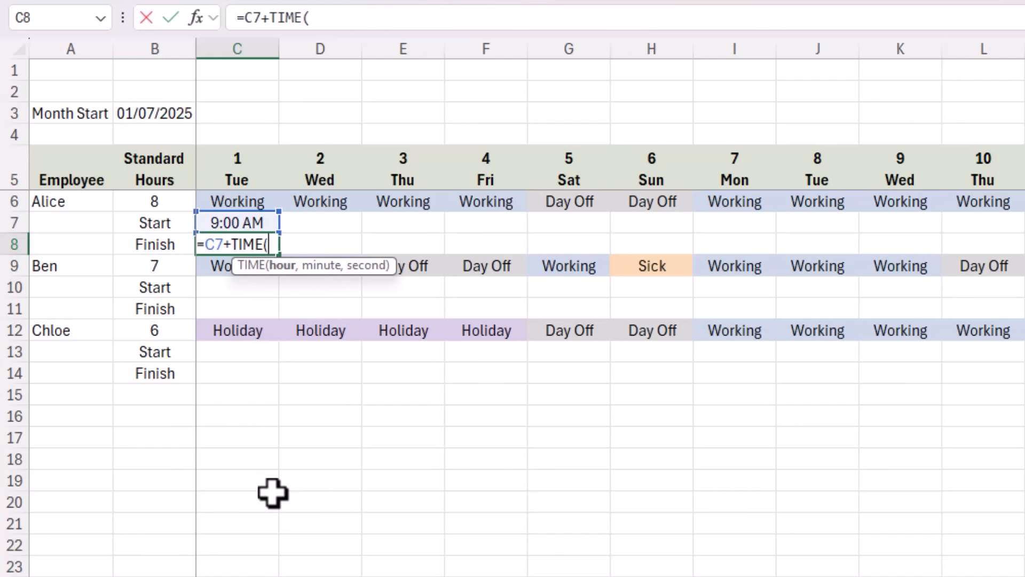
left_click(152, 202)
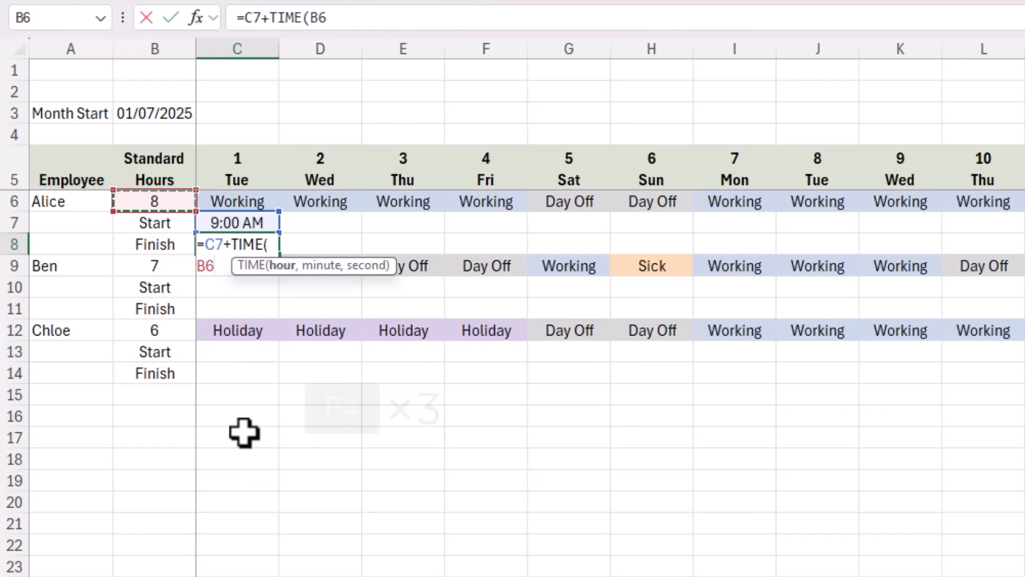
key("F4")
key("F4")
key("F4")
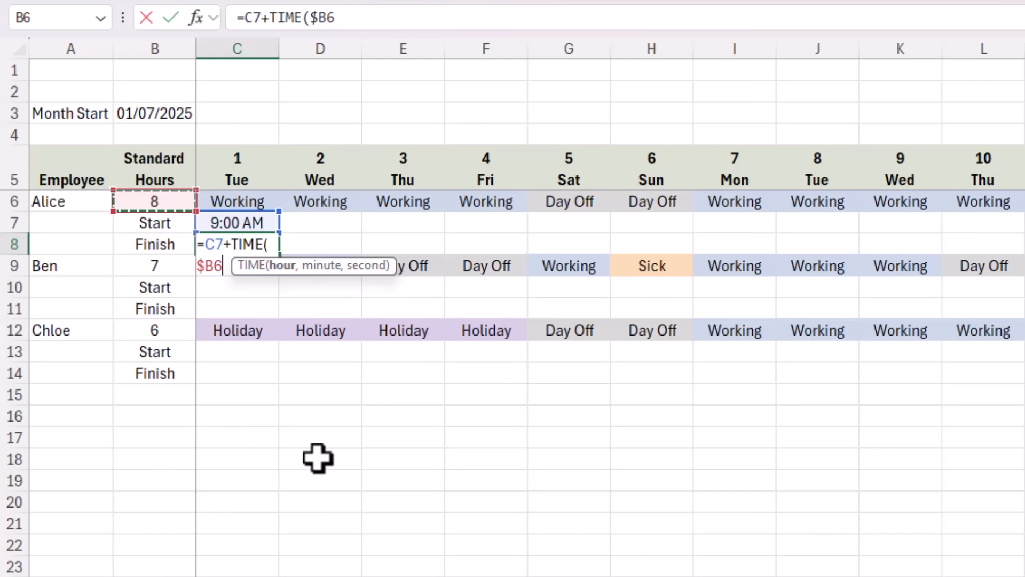
type("+1,")
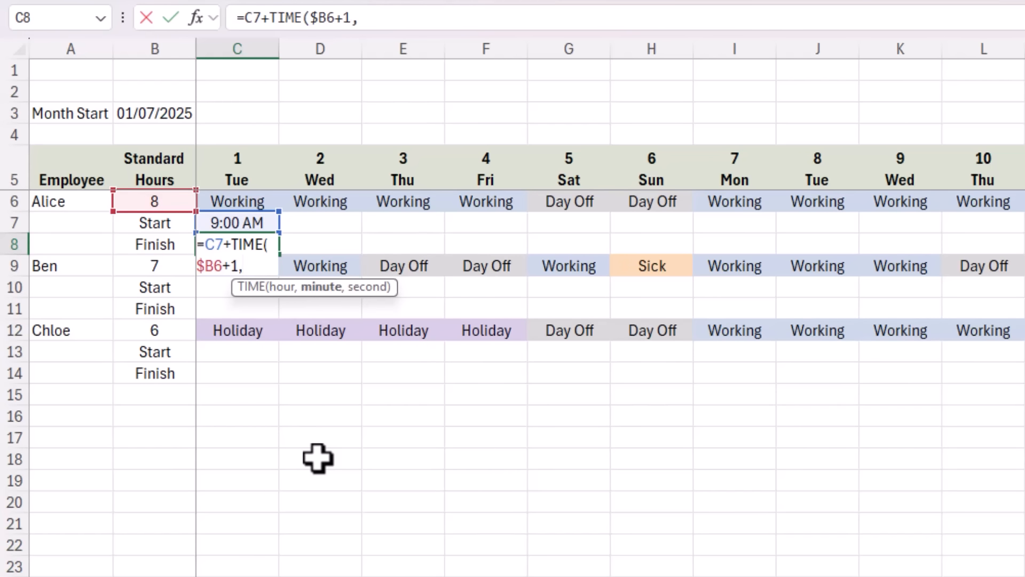
type("0,")
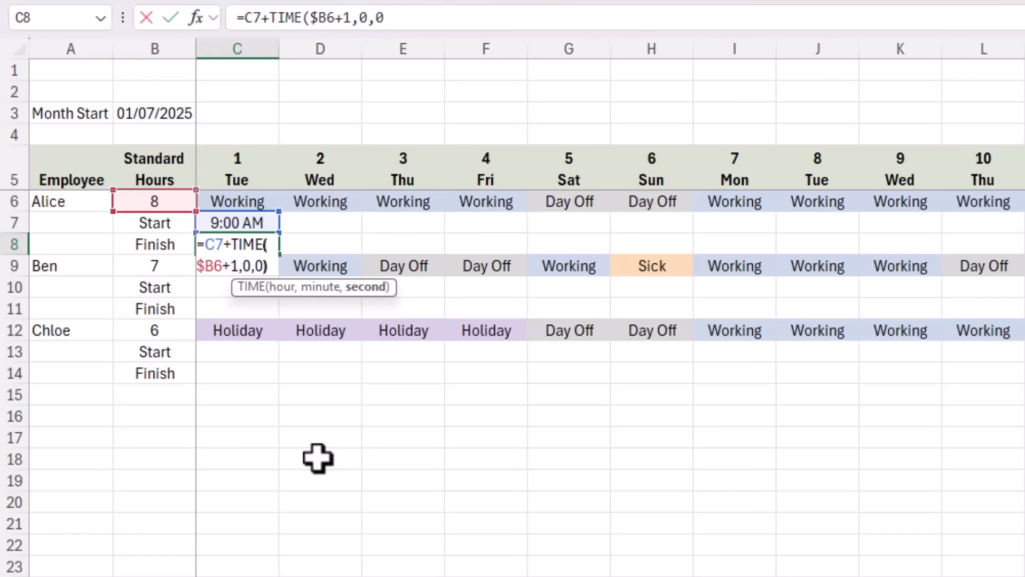
type("0)")
key("Return")
key("Up")
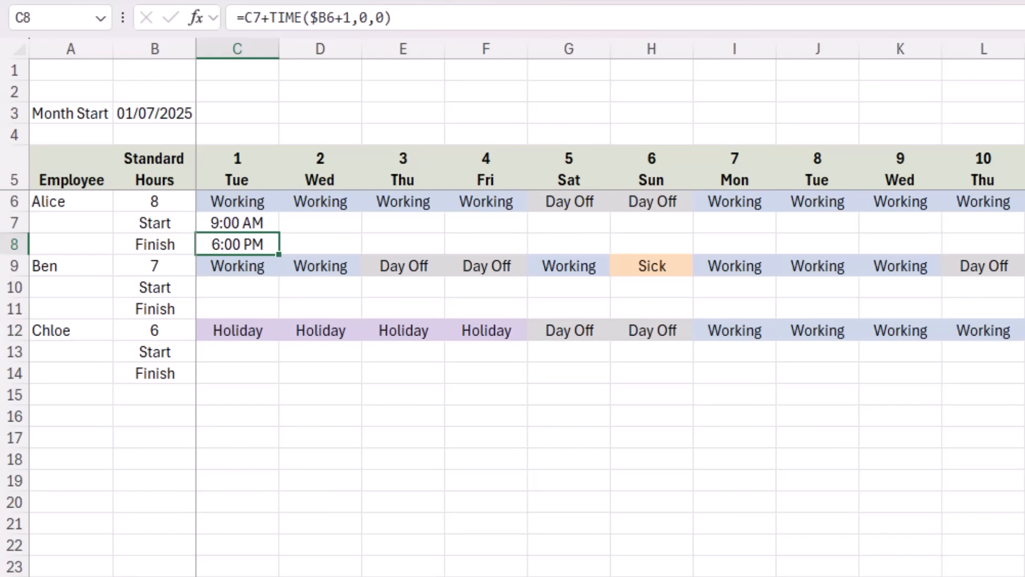
- Try filling the C8 finish-time formula across the other days in row 8, and undo the fill after inspecting it
left_click_drag(279, 254, 1000, 227)
left_click(307, 248)
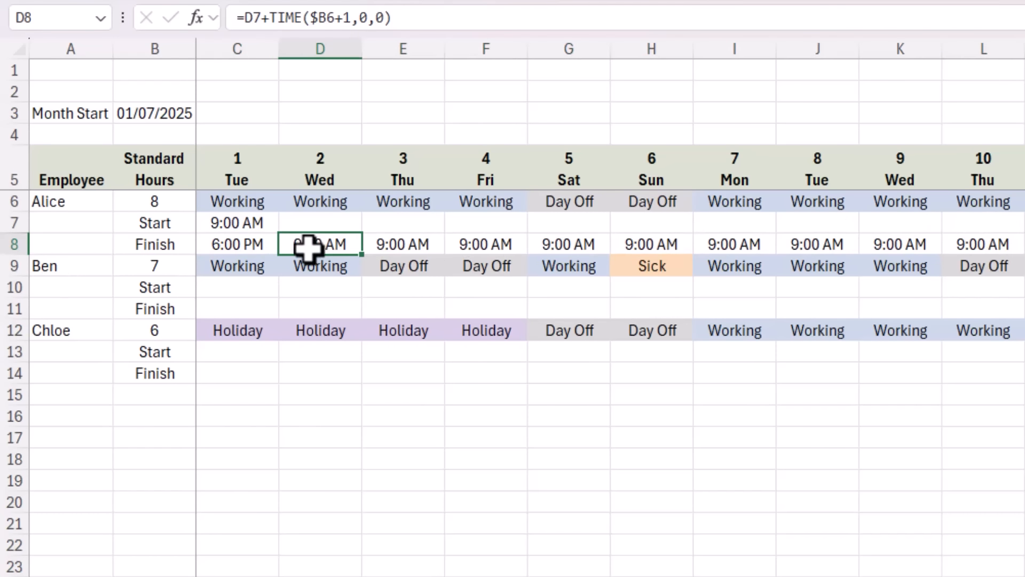
key("Up")
key("Right")
key("Right")
key("Right")
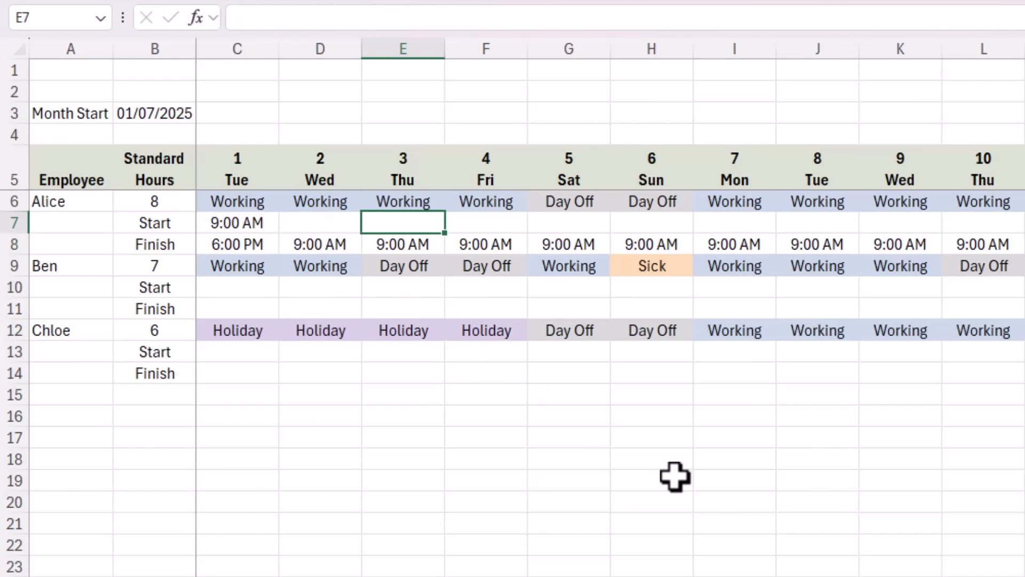
key("Down")
key("Left")
key("Left")
key("Left")
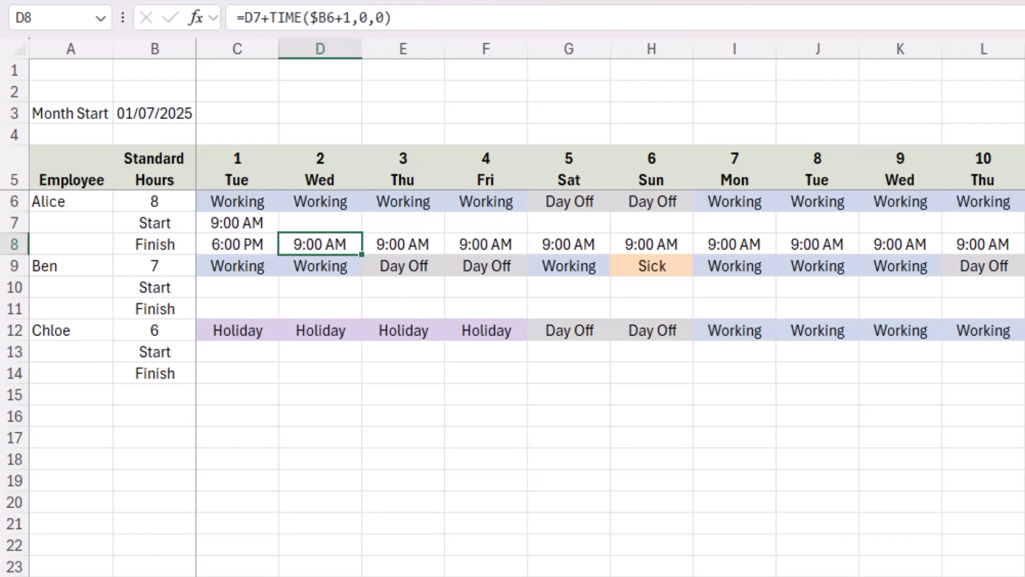
key("ctrl+z")
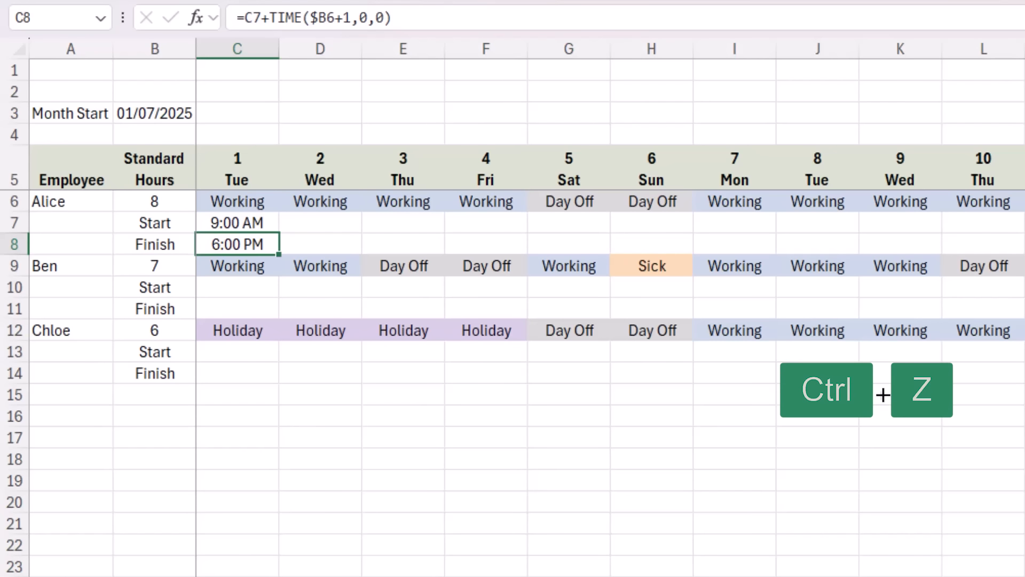
- Wrap the C8 formula in an IF function with the logical test AND(C6="Working",C7<>"")
left_click(244, 18)
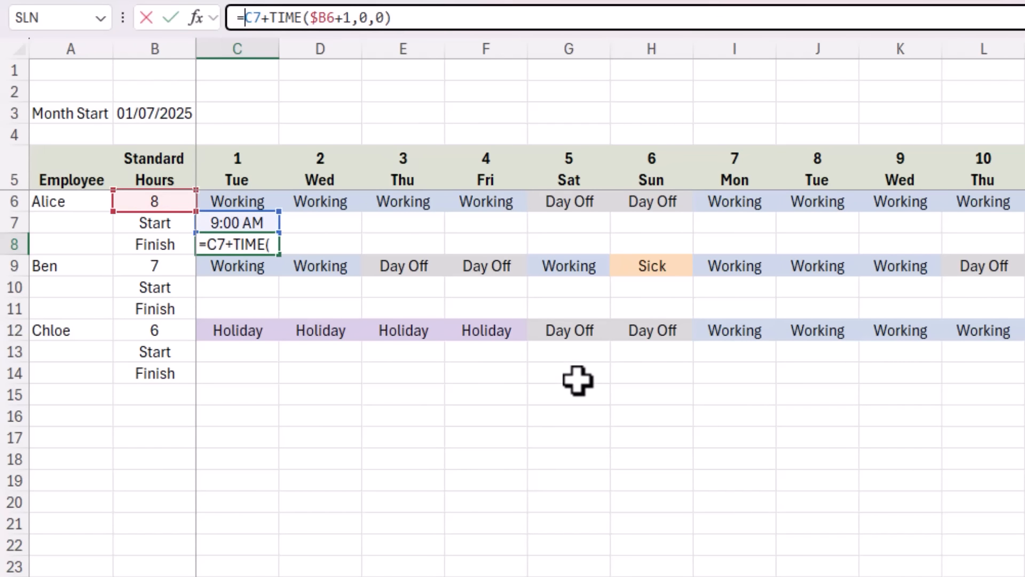
type("if")
key("Tab")
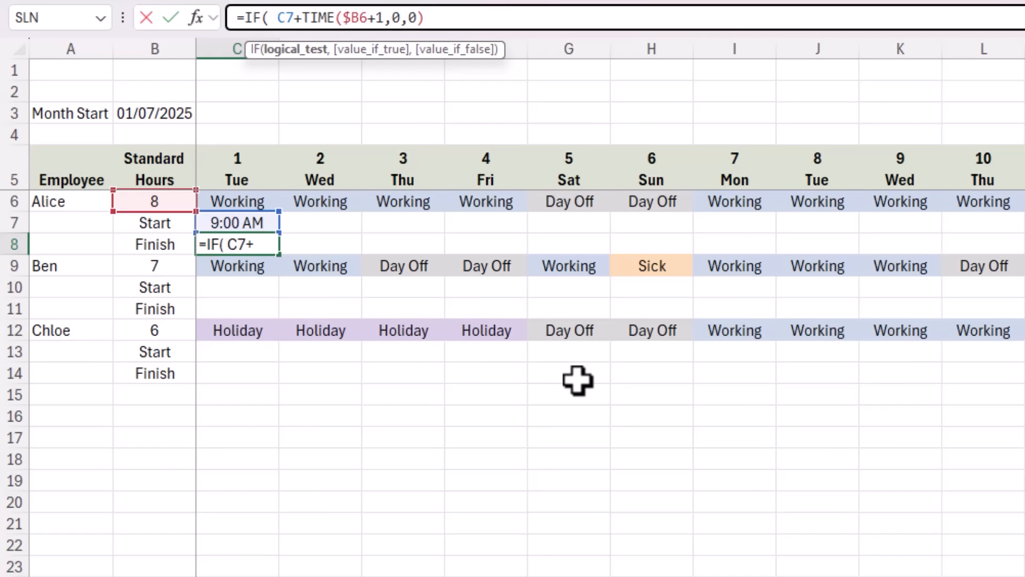
type("and")
key("Tab")
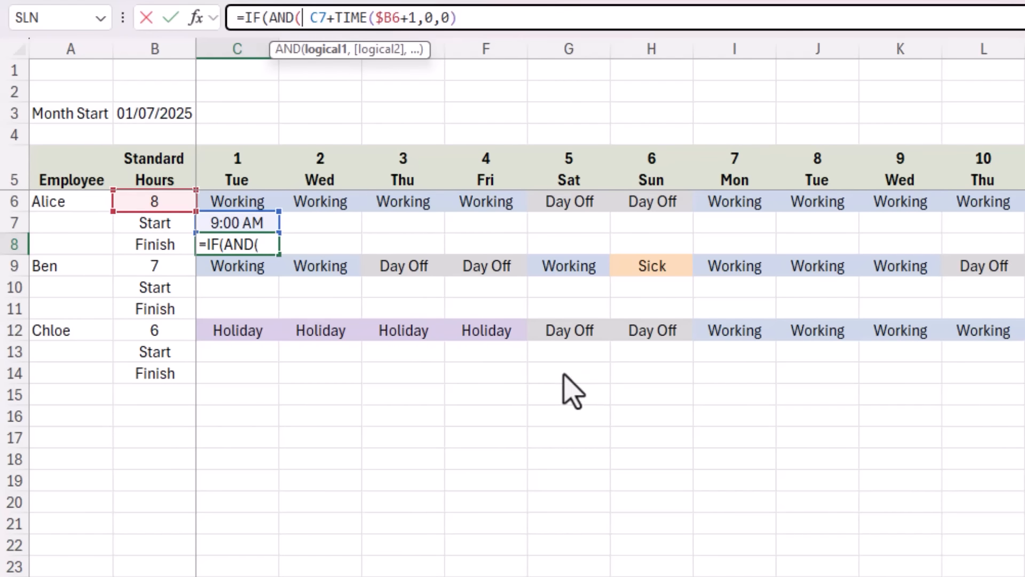
left_click(267, 201)
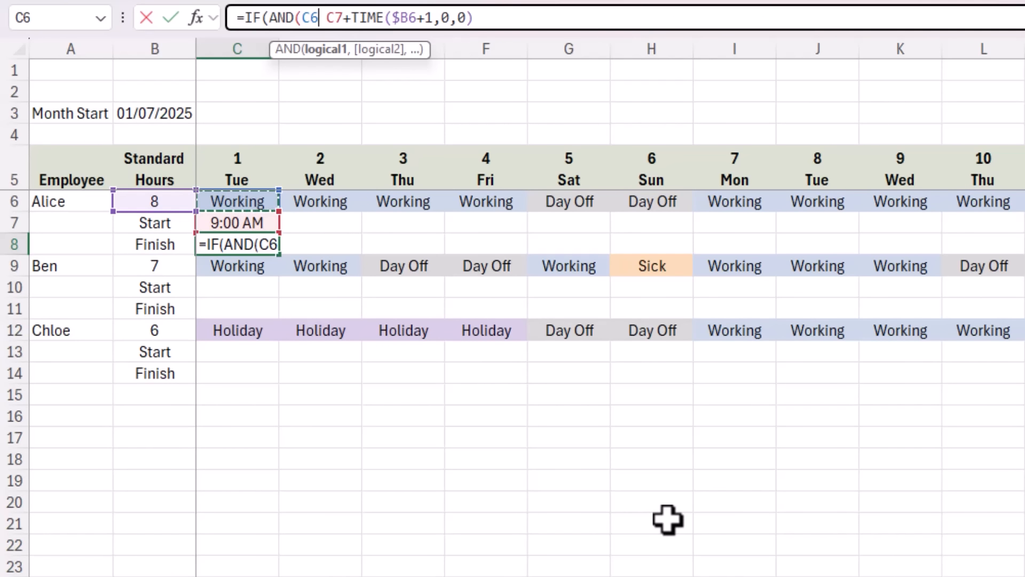
type("=\"Working")
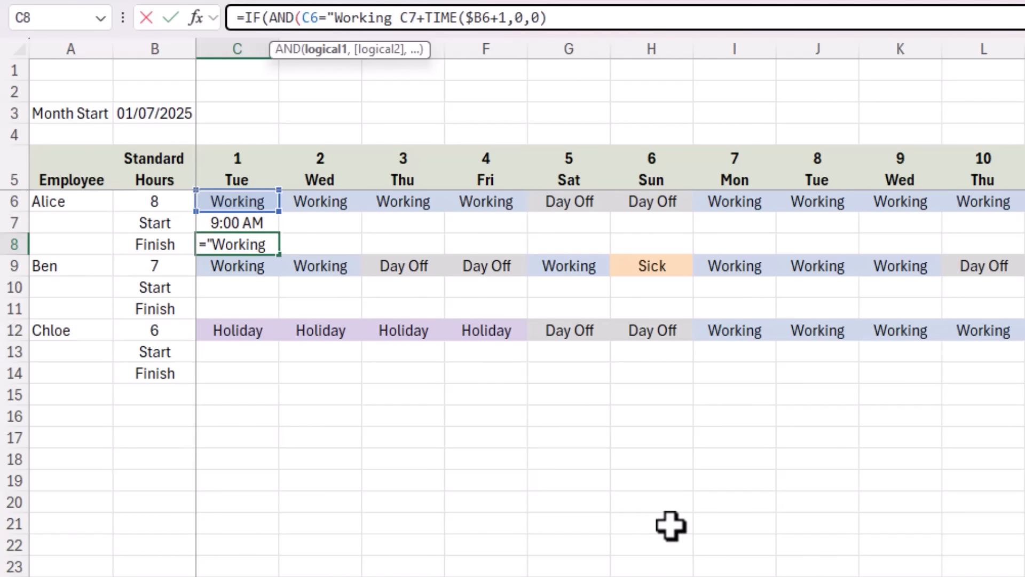
type("\",")
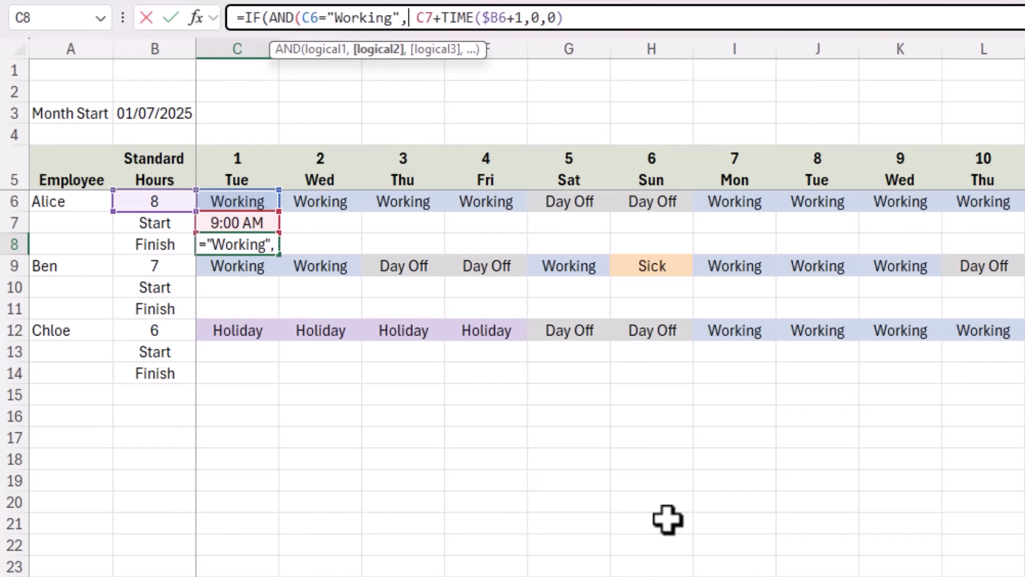
left_click(241, 225)
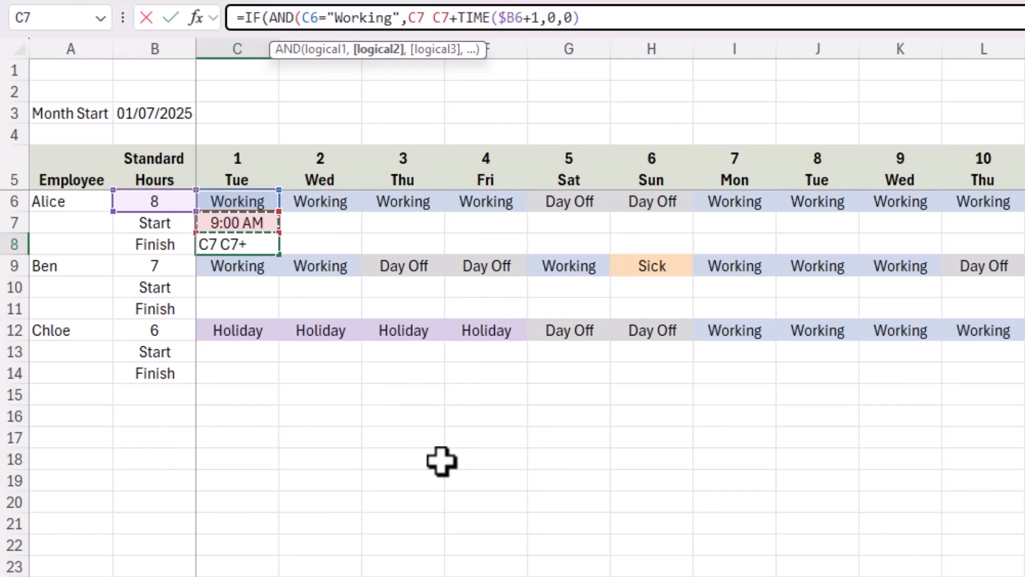
type("<>")
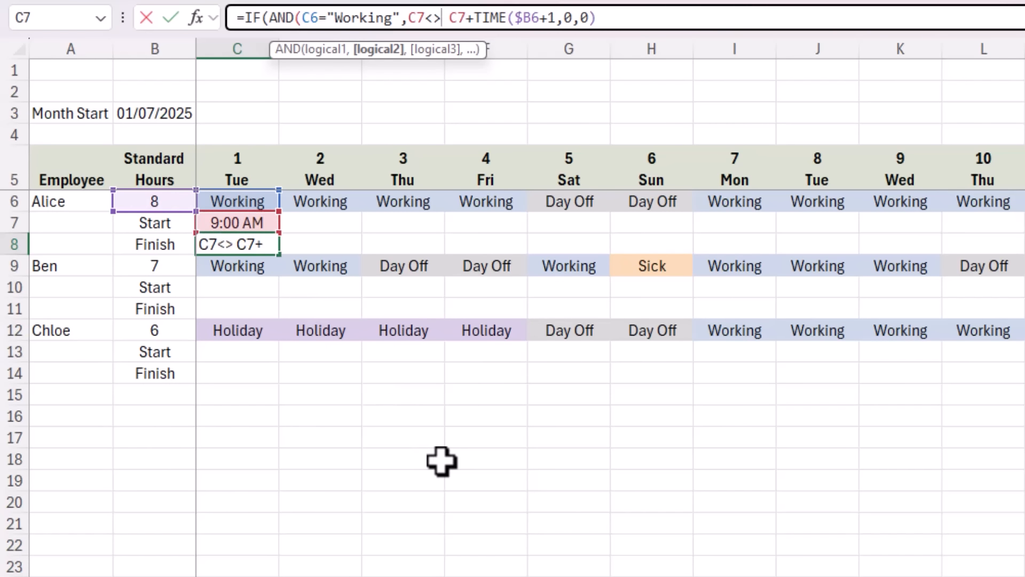
type("\"\"")
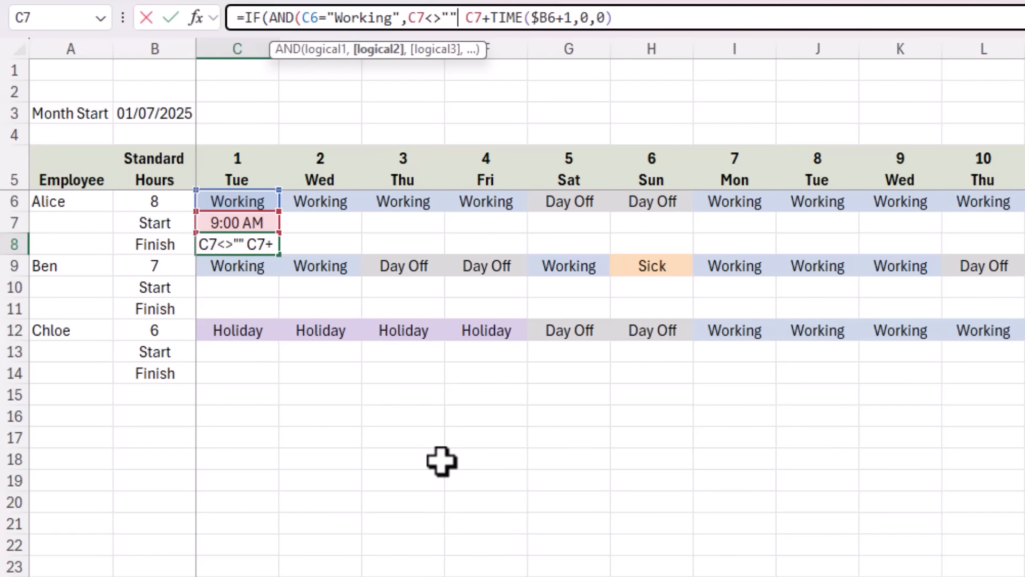
type(")")
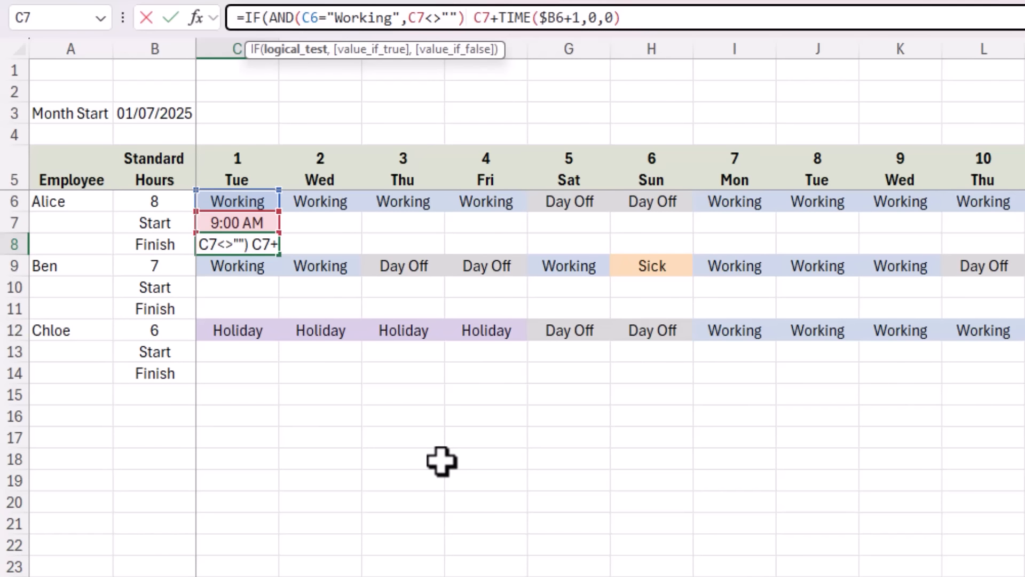
- Complete the C8 IF formula with C7+TIME($B6+1,0,0) as the true value and "" as the false value
key("Left")
type(",")
key("Delete")
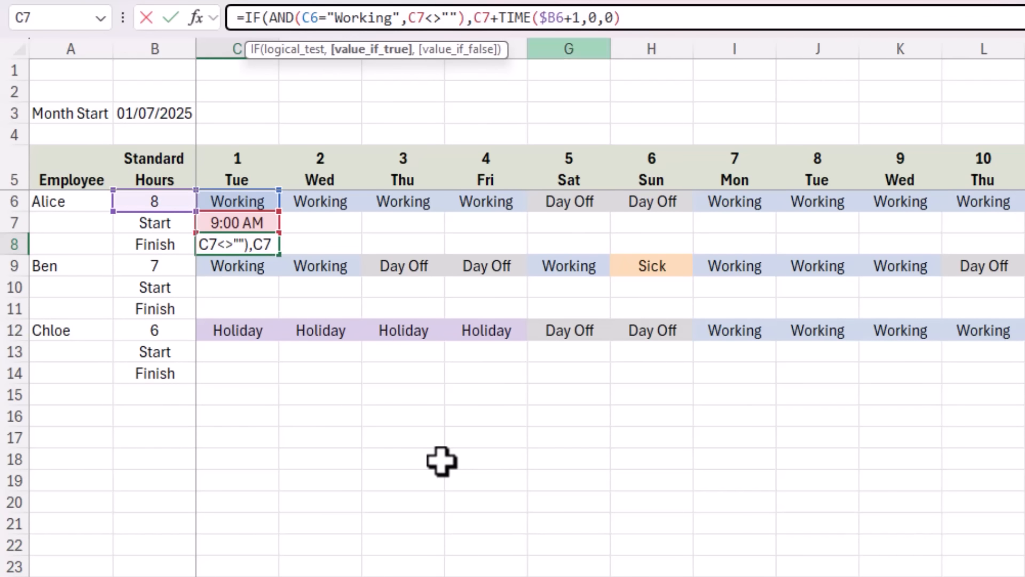
key("End")
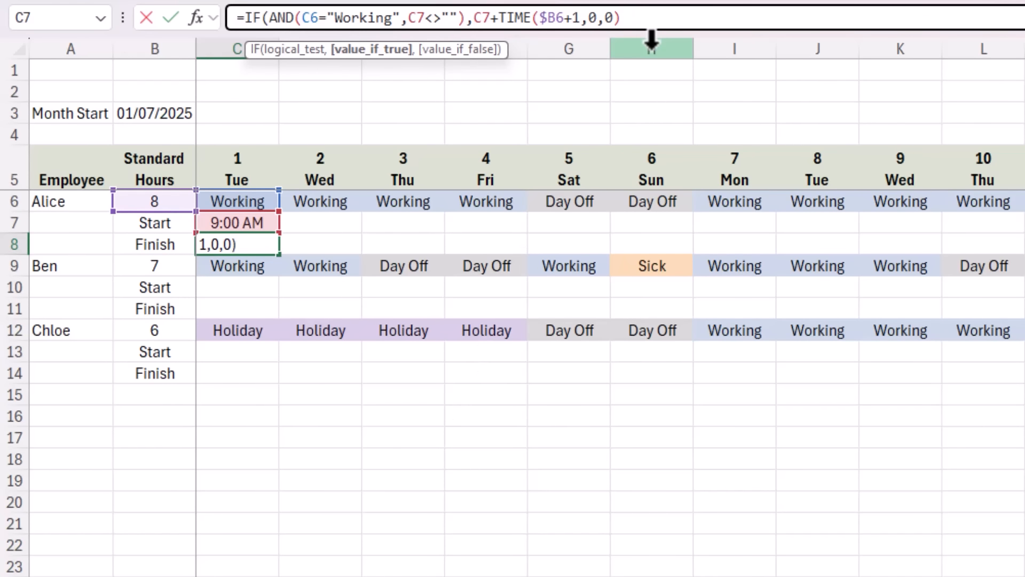
type(",")
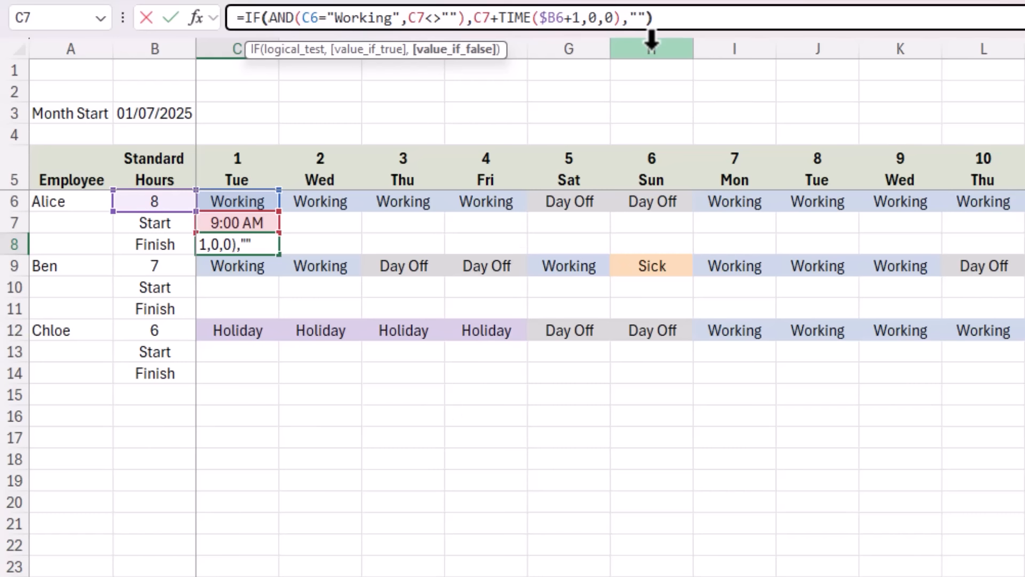
key("ctrl+Return")
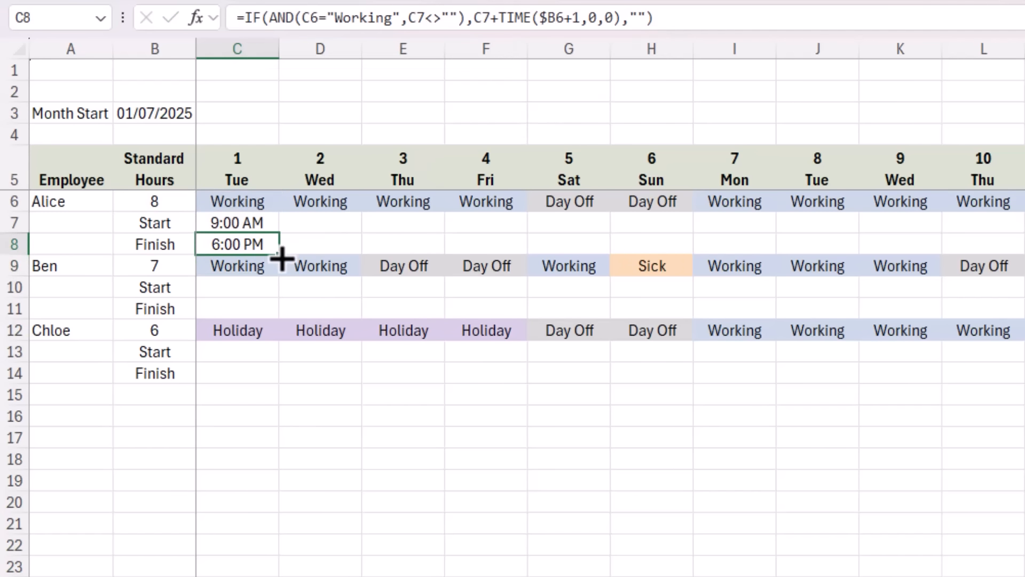
- Fill the conditional finish-time formula from C8 across row 8 for the remaining days and inspect the copy in D8
left_click_drag(282, 258, 1023, 254)
scroll(610, 315, "left", 4)
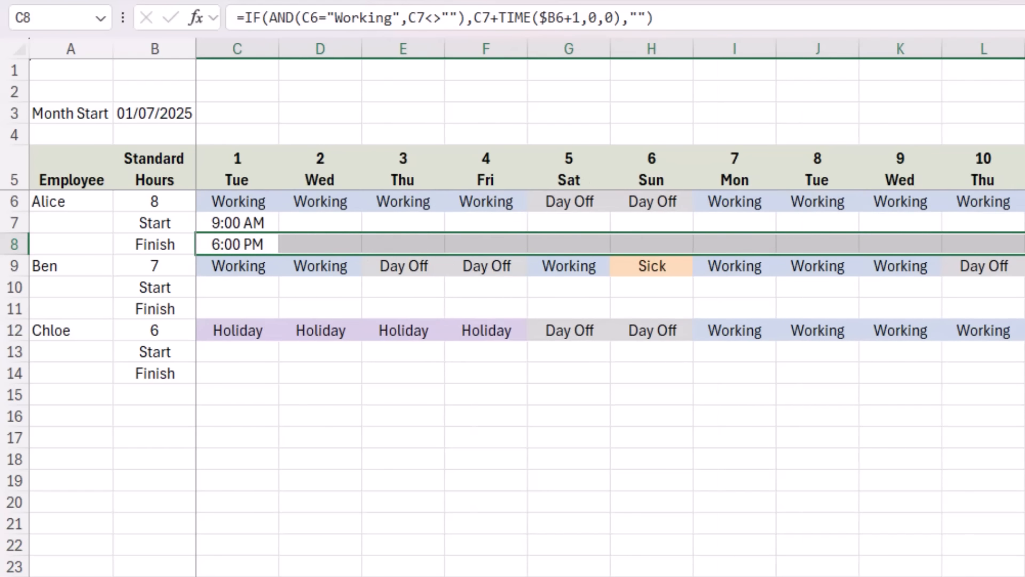
left_click(321, 243)
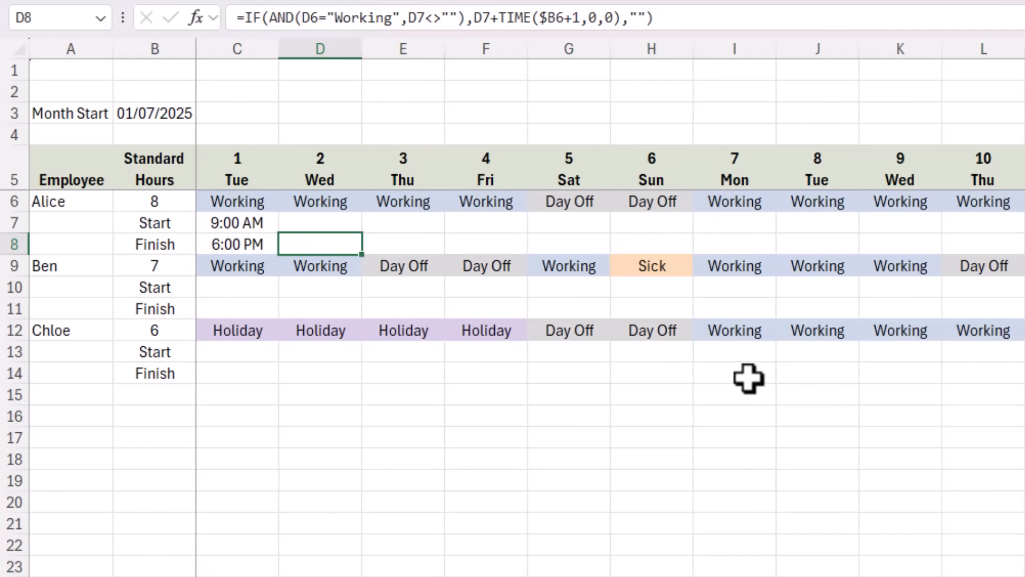
- Copy the 9:00 AM start time from C7 into D7, E7 and F7 for the first employee's working days
key("Up")
key("ctrl+r")
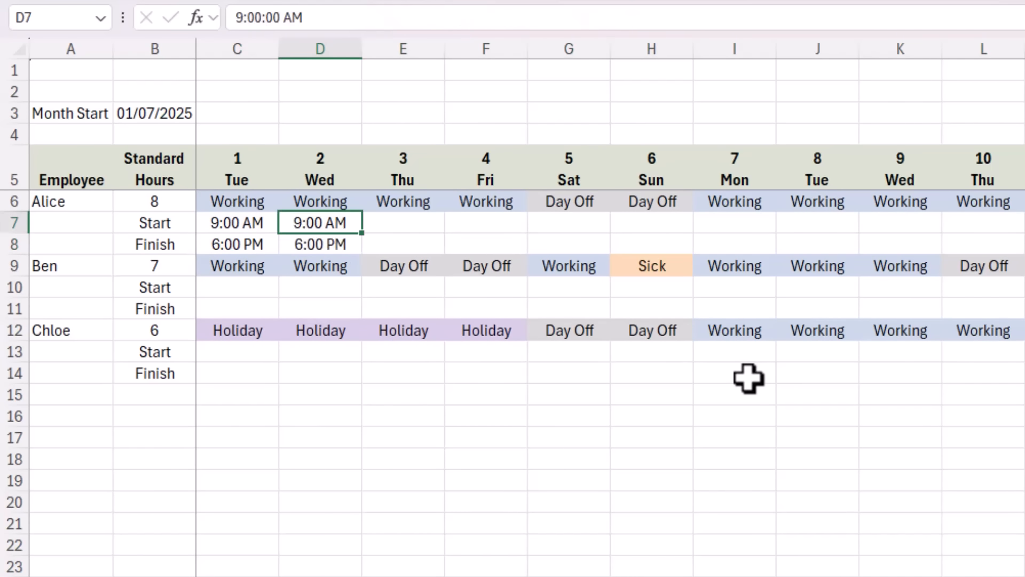
key("Right")
key("ctrl+r")
key("Right")
key("ctrl+r")
key("Right")
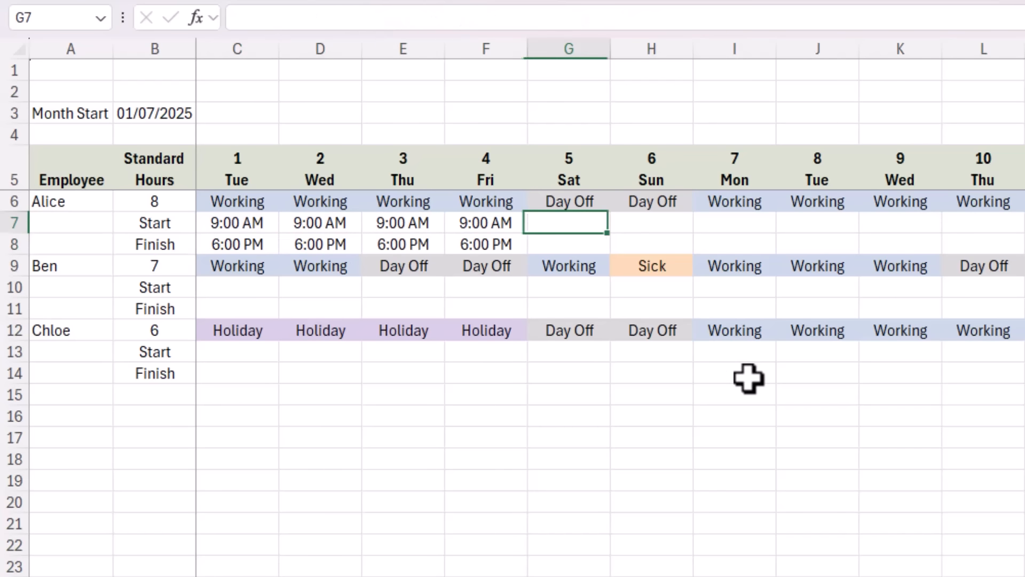
key("Right")
key("Right")
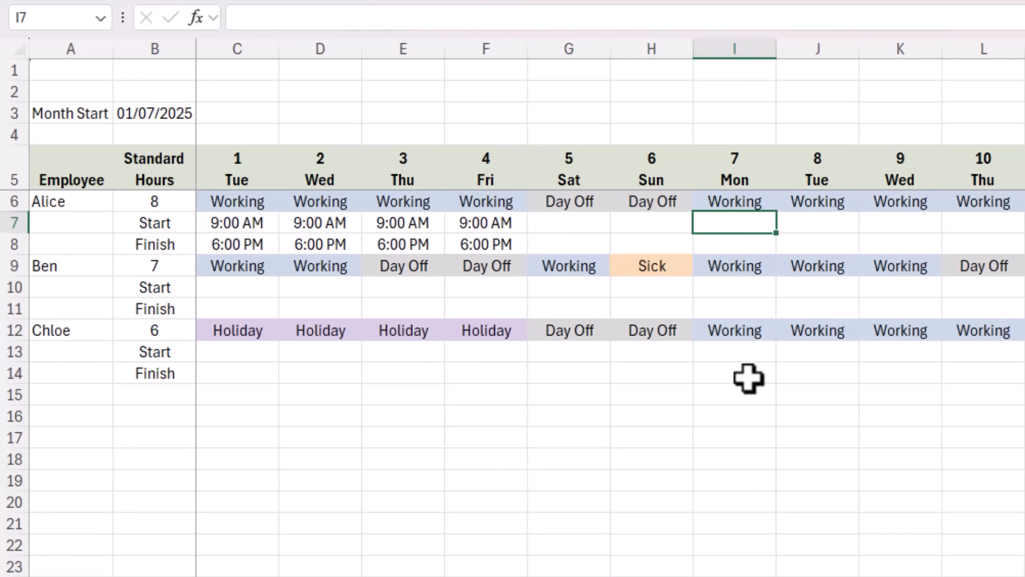
- Copy the finish-time formulas from row 8, starting at C8, into the Finish rows 11 and 14 for the other two employees
key("Down")
key("Home")
key("ctrl+shift+Right")
key("ctrl+c")
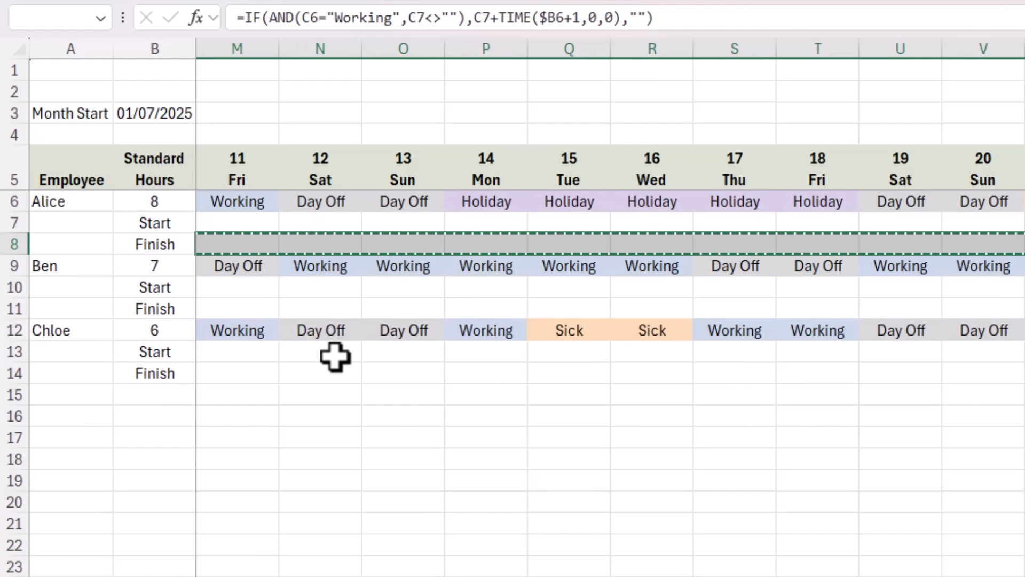
key("Down")
key("Down")
key("Down")
key("ctrl+shift+Right")
key("ctrl+v")
key("Down")
key("Down")
key("ctrl+shift+Right")
key("ctrl+v")
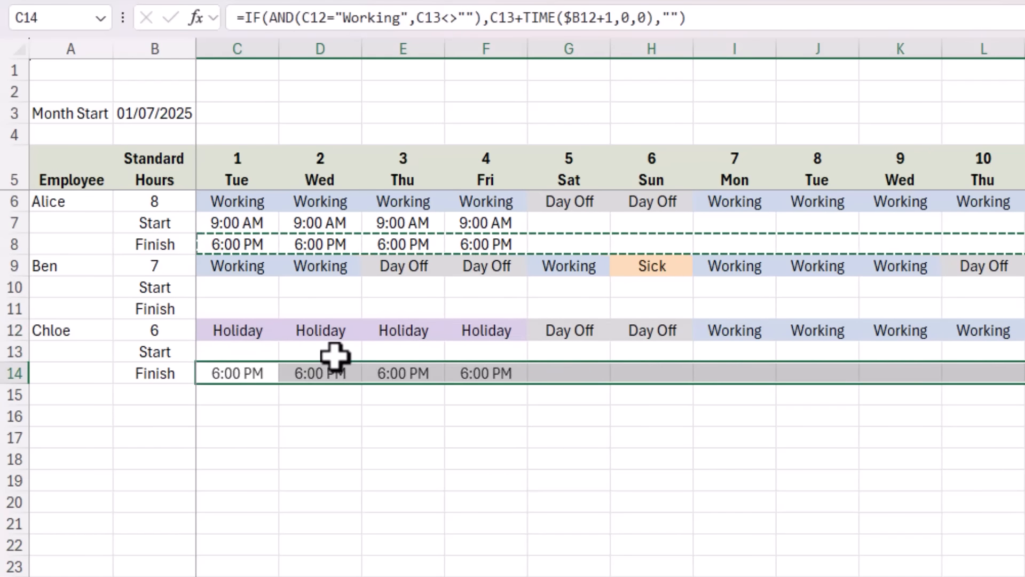
- Enter an 8:00 AM start time in C10 for the second employee's first working day
key("Up")
key("Up")
key("Up")
key("Up")
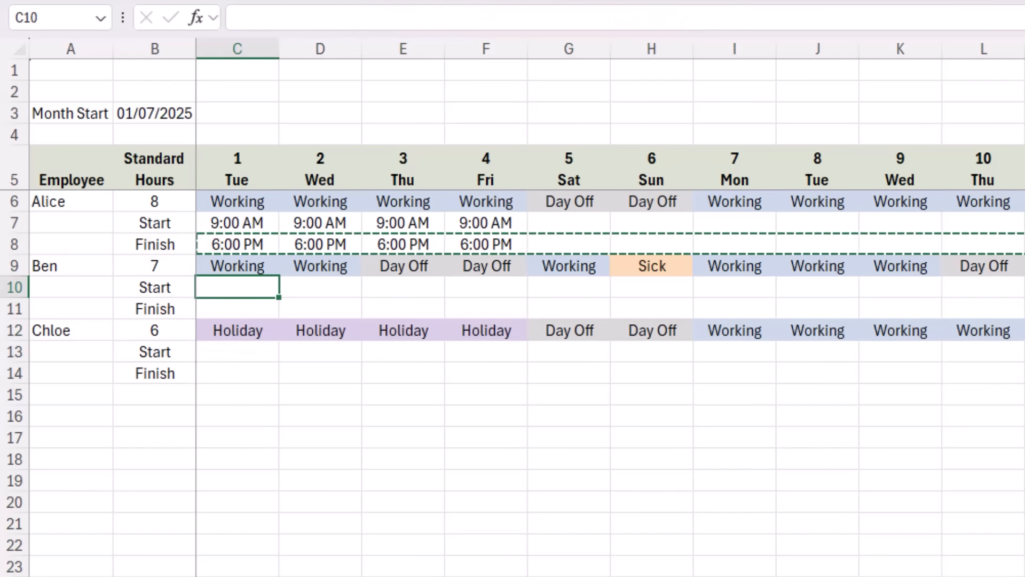
type("8")
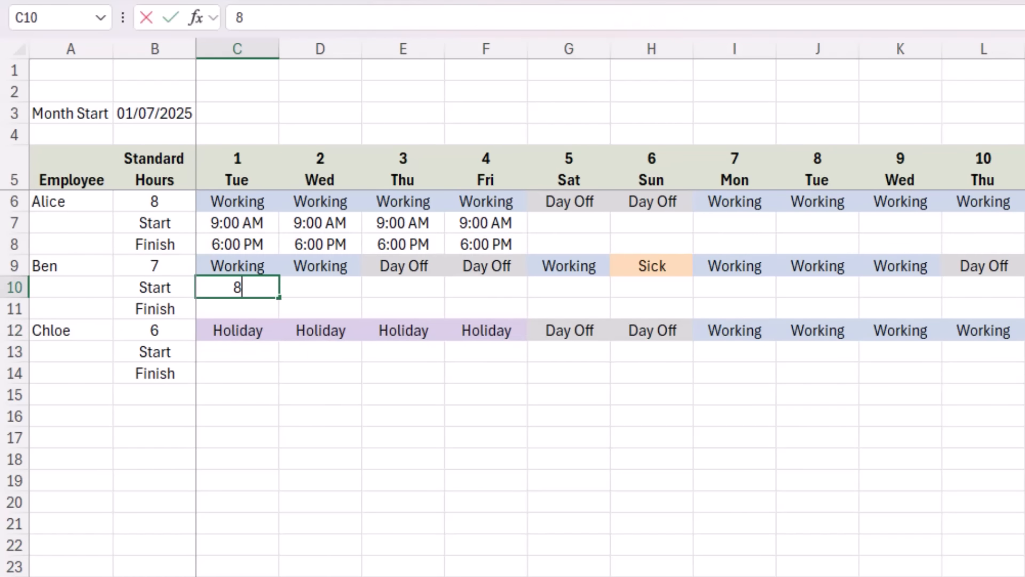
type(":00 AM")
key("Return")
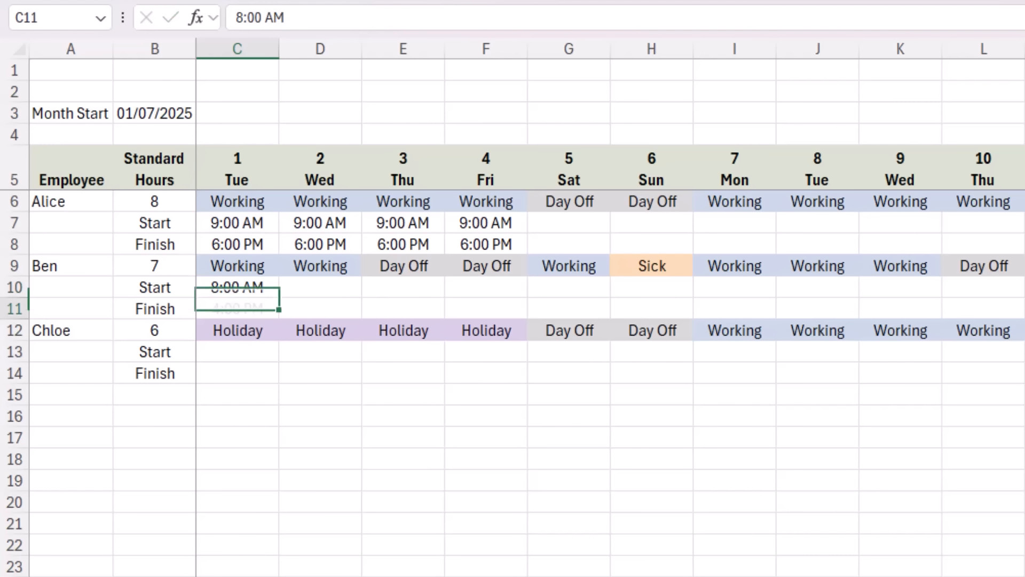
key("Down")
key("Down")
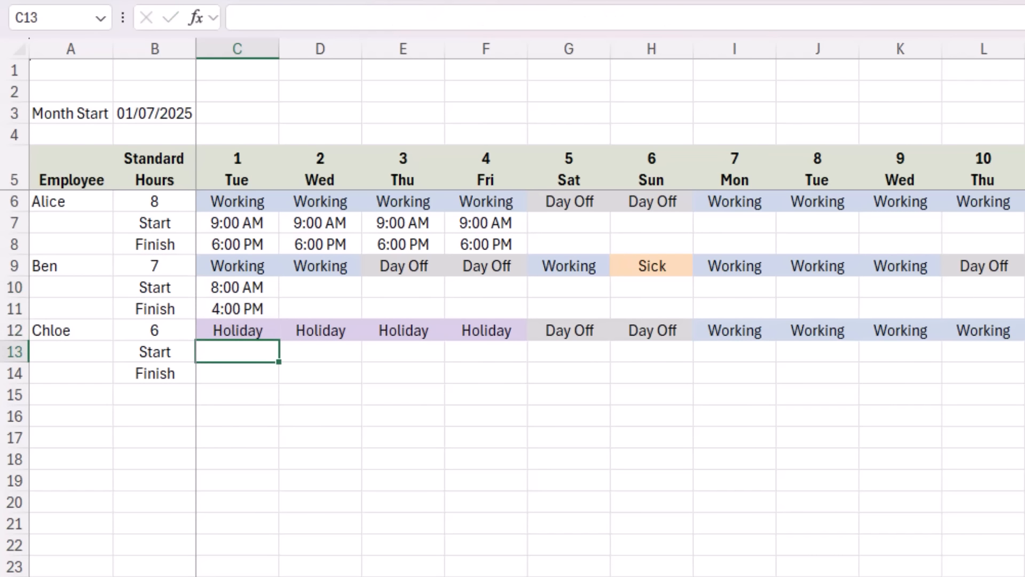
key("Up")
key("Up")
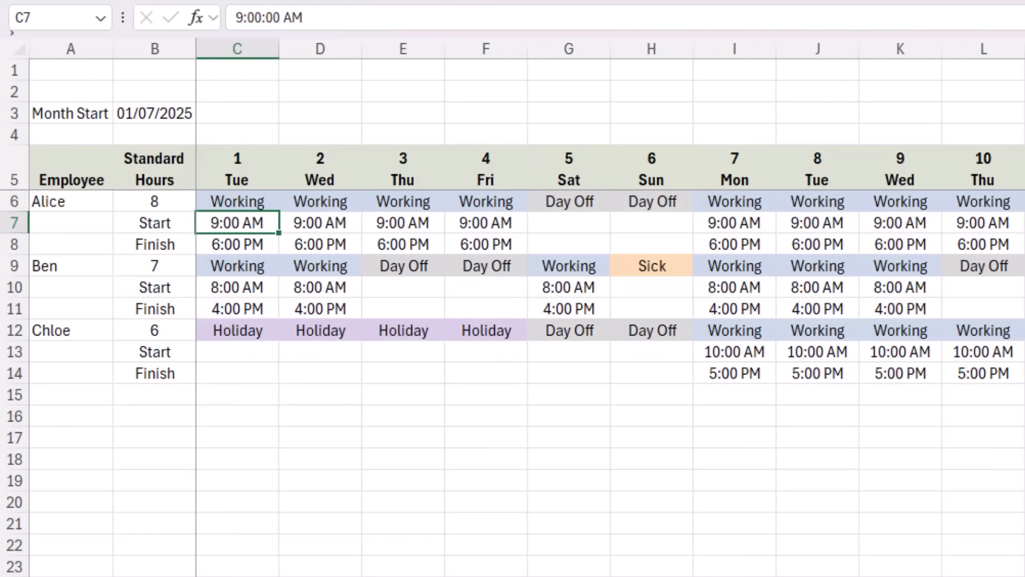
- Start a formula-based conditional formatting rule for the schedule area from A6 down to row 28 across all days of the month
left_click(91, 201)
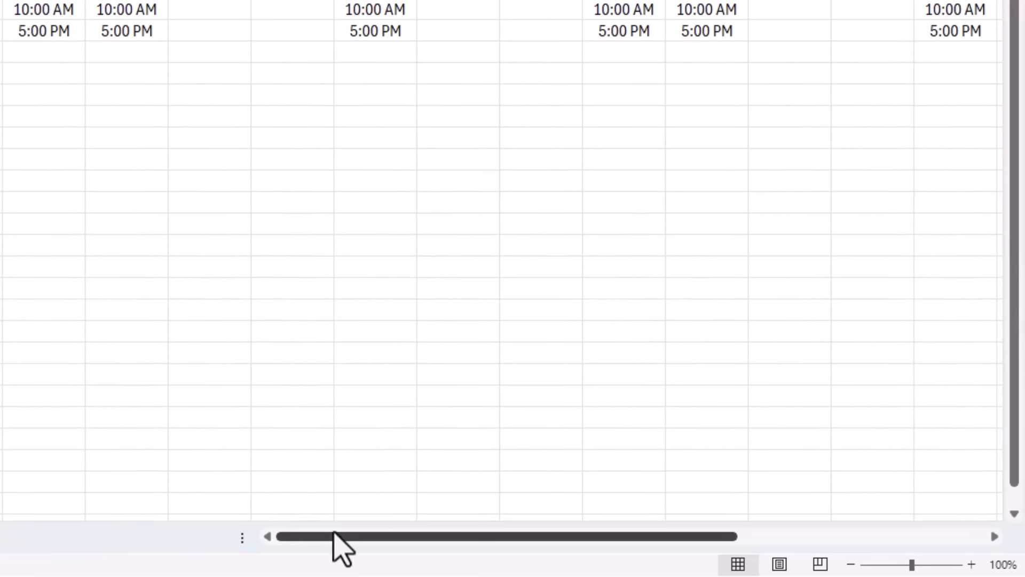
left_click_drag(347, 536, 664, 542)
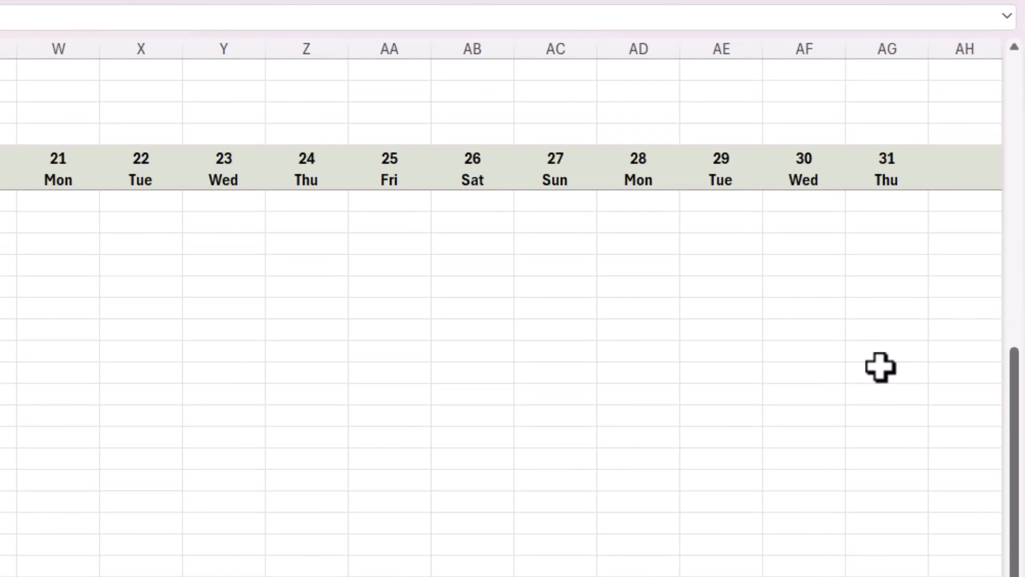
left_click_drag(881, 368, 872, 302)
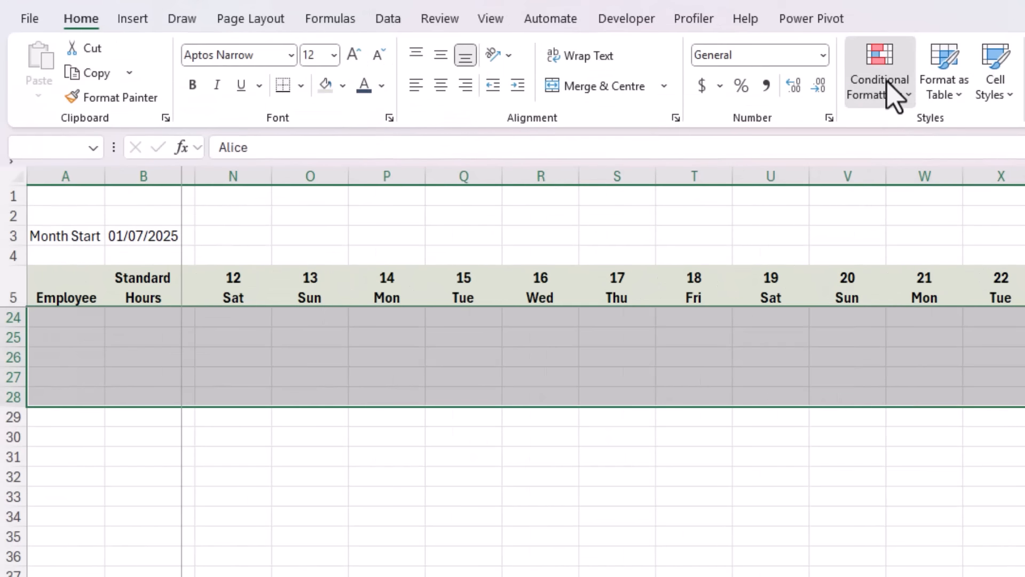
left_click(886, 92)
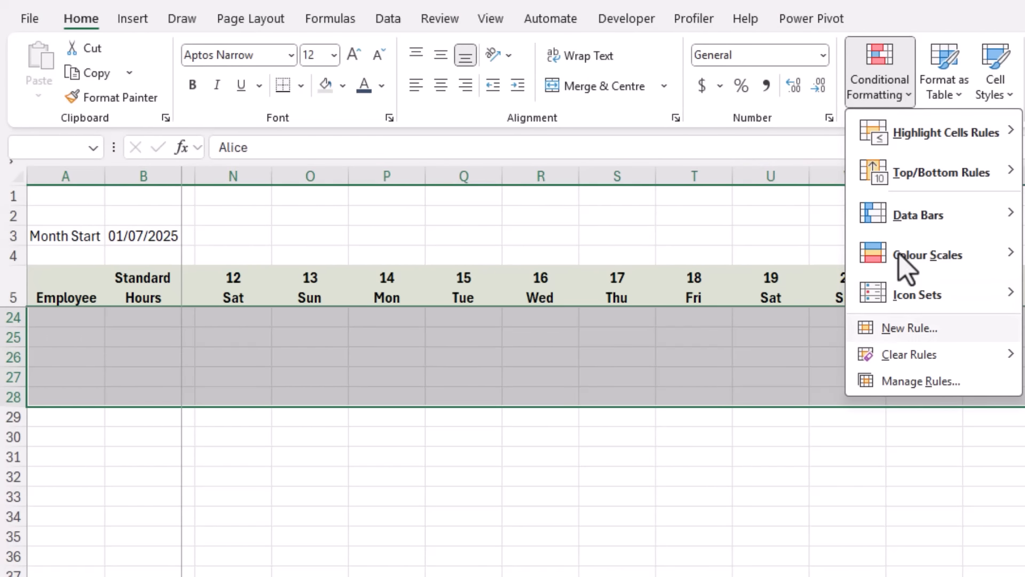
left_click(910, 328)
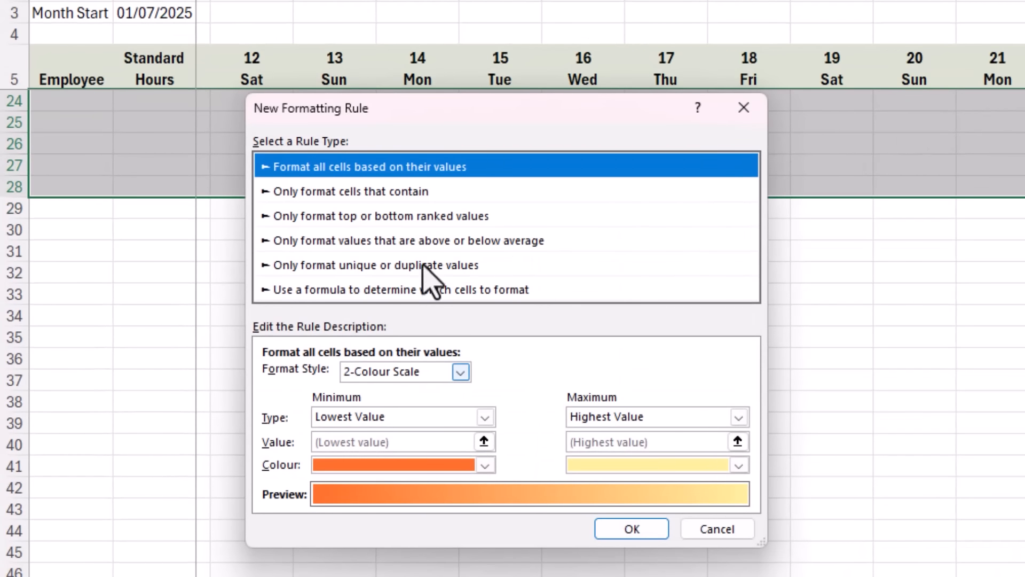
left_click(346, 288)
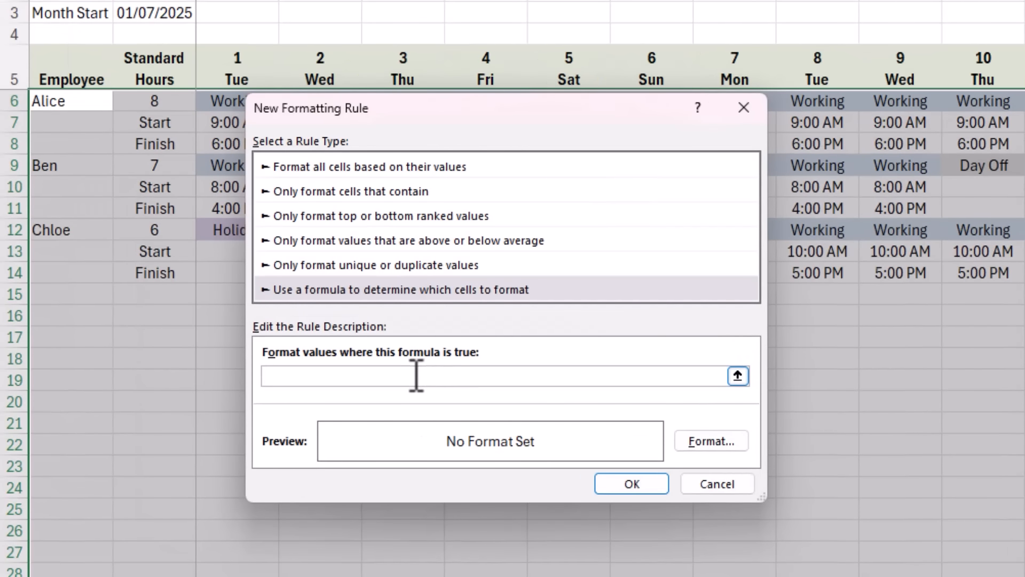
- Set the conditional formatting rule's formula to =$B6="Finish" with only the column locked
left_click(411, 377)
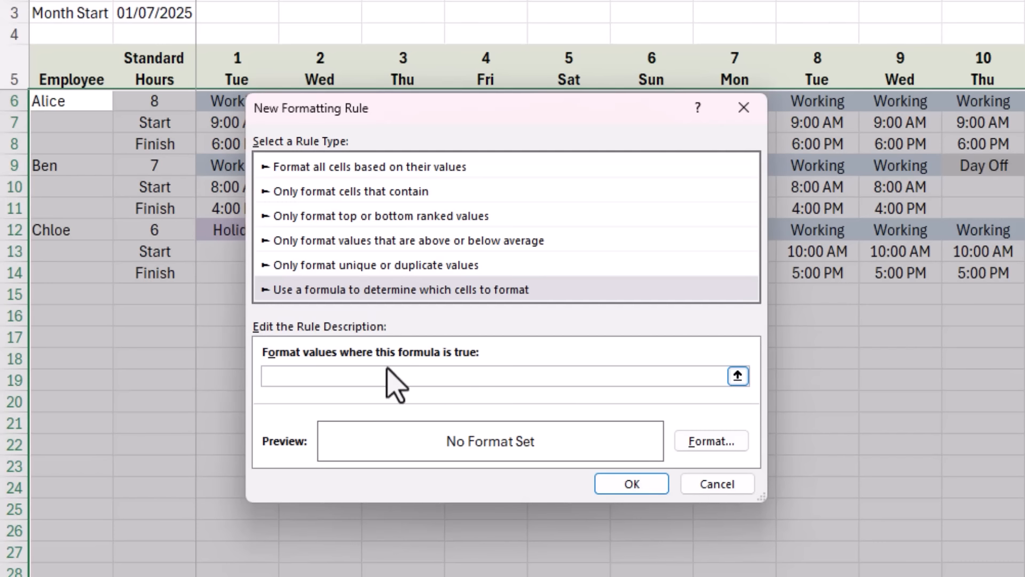
left_click(155, 101)
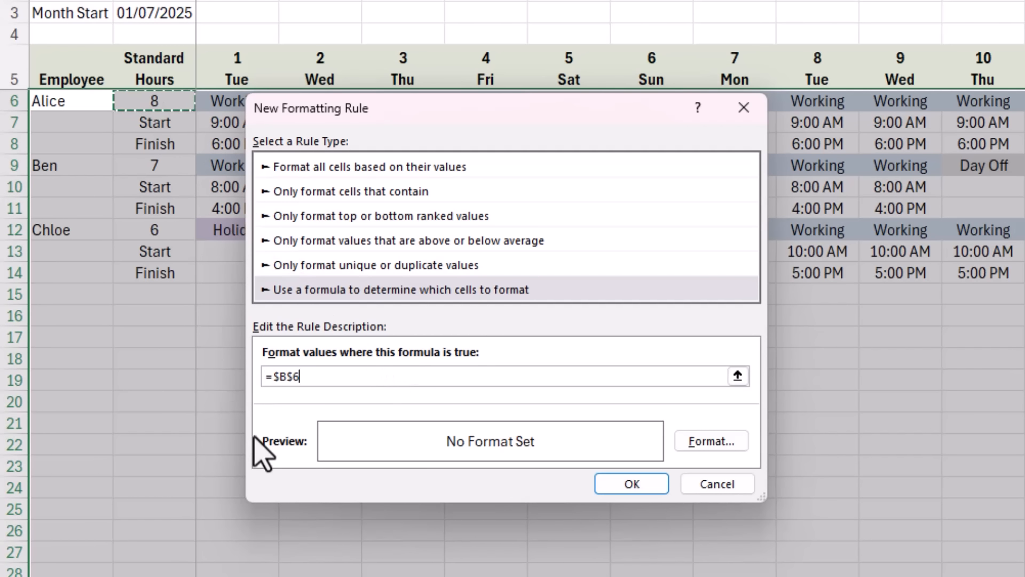
key("F4")
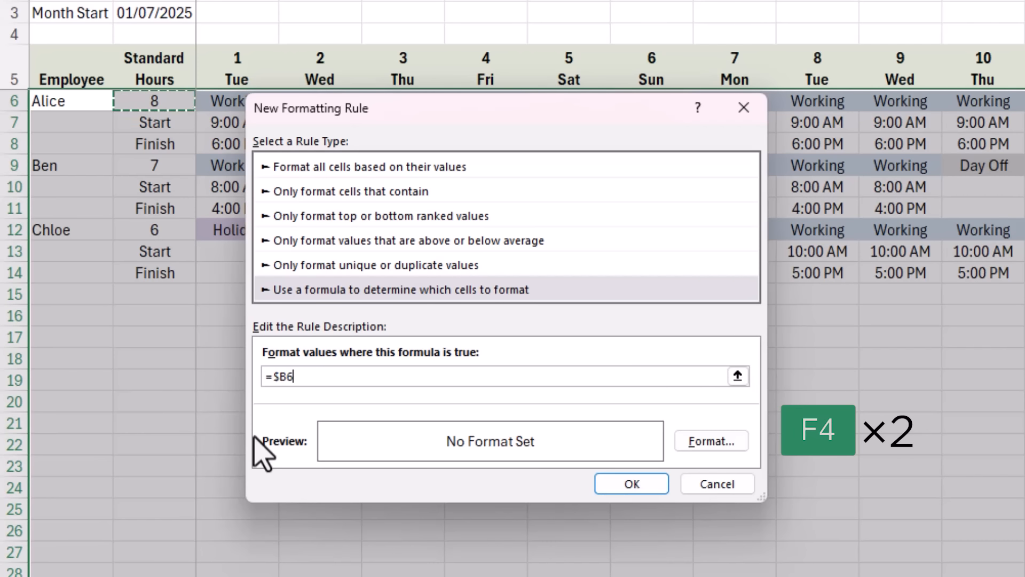
type("=\"Finish")
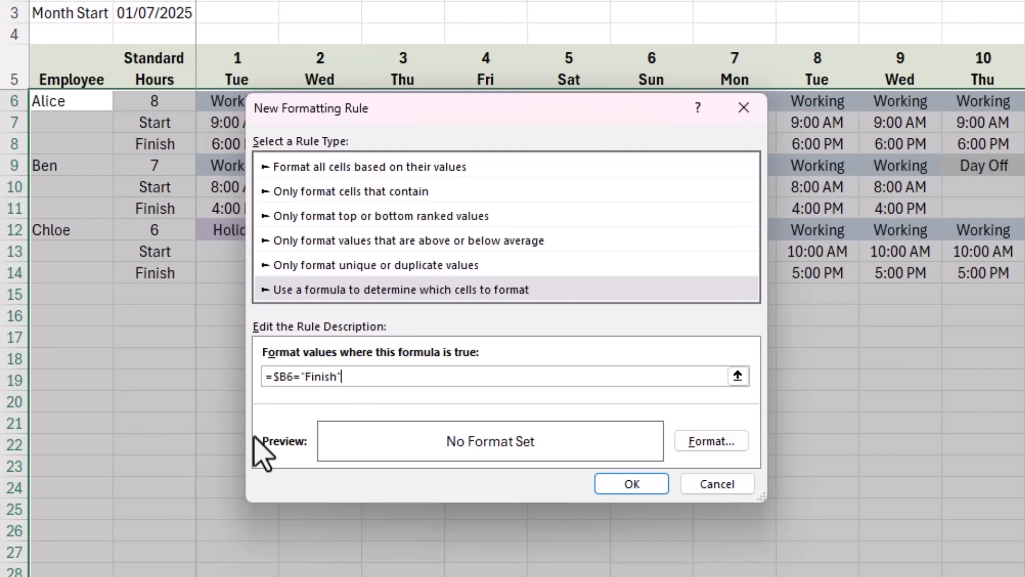
- Give the rule a green bottom border and apply it to the schedule
left_click(724, 443)
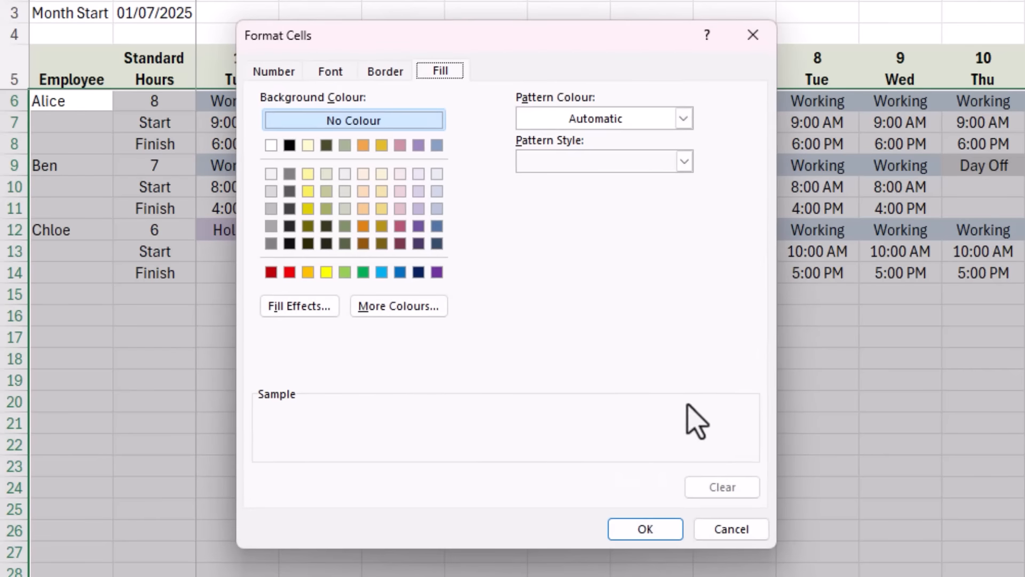
left_click(391, 73)
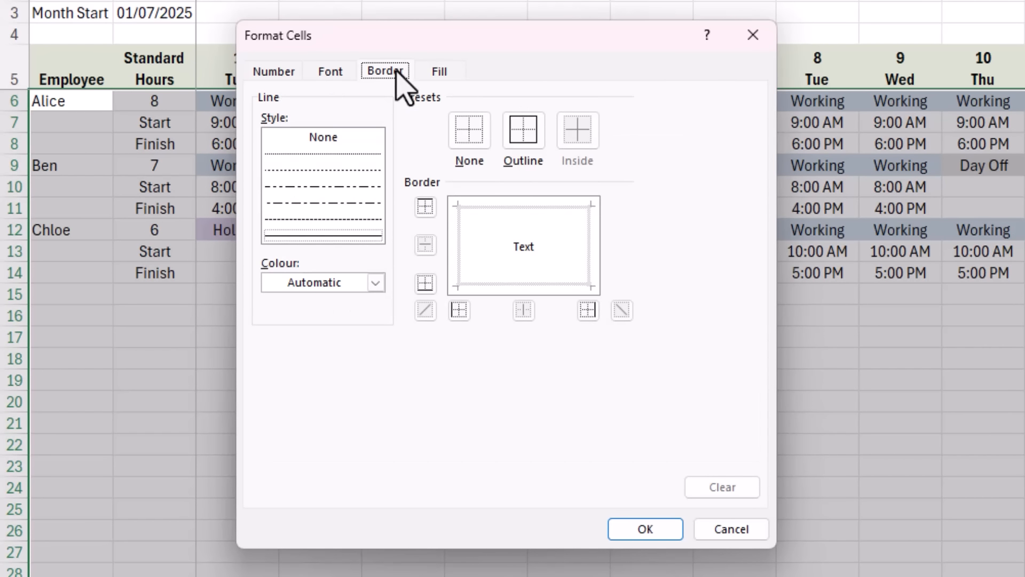
left_click(376, 282)
left_click(393, 481)
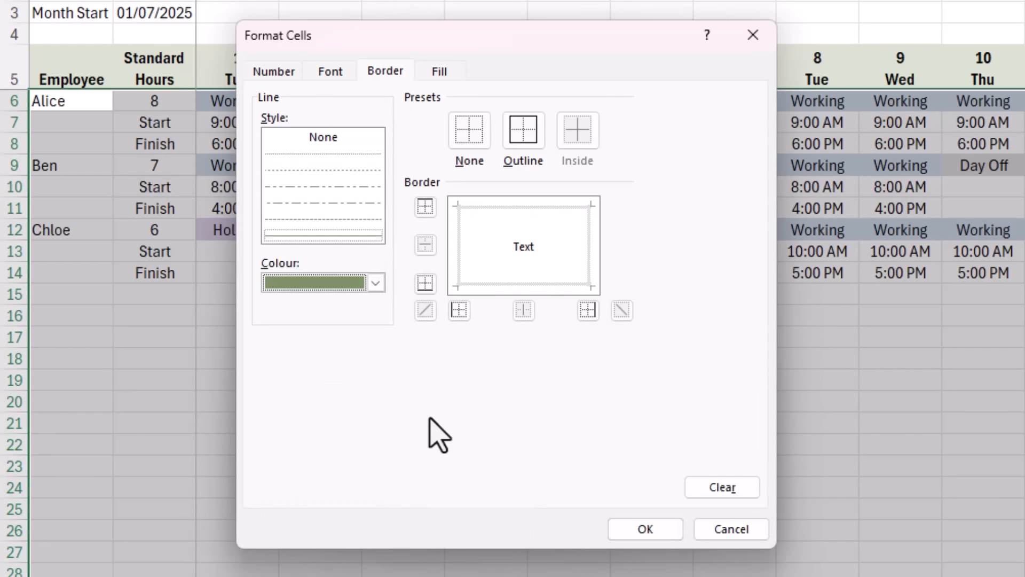
left_click(499, 287)
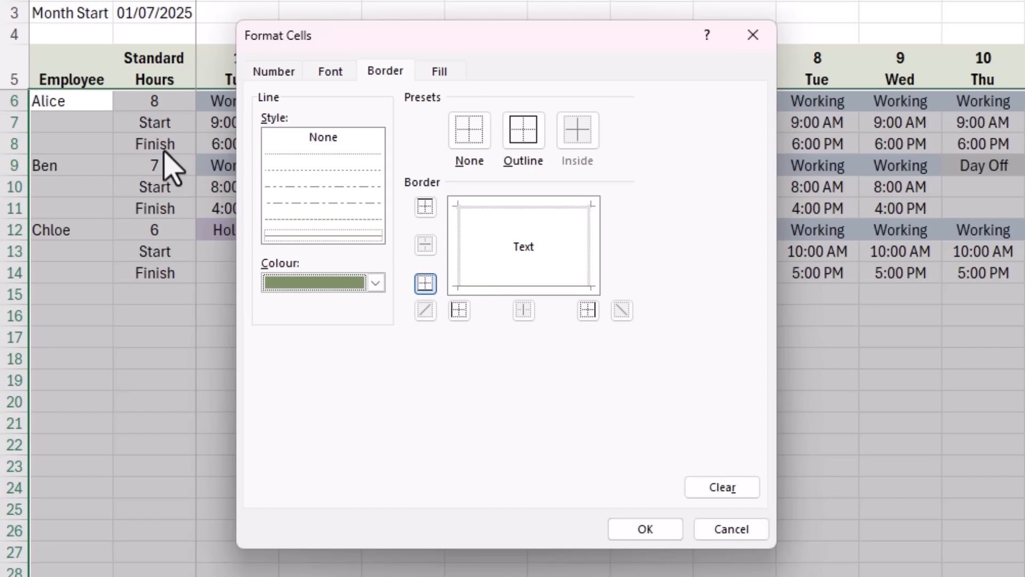
left_click(671, 531)
left_click(657, 486)
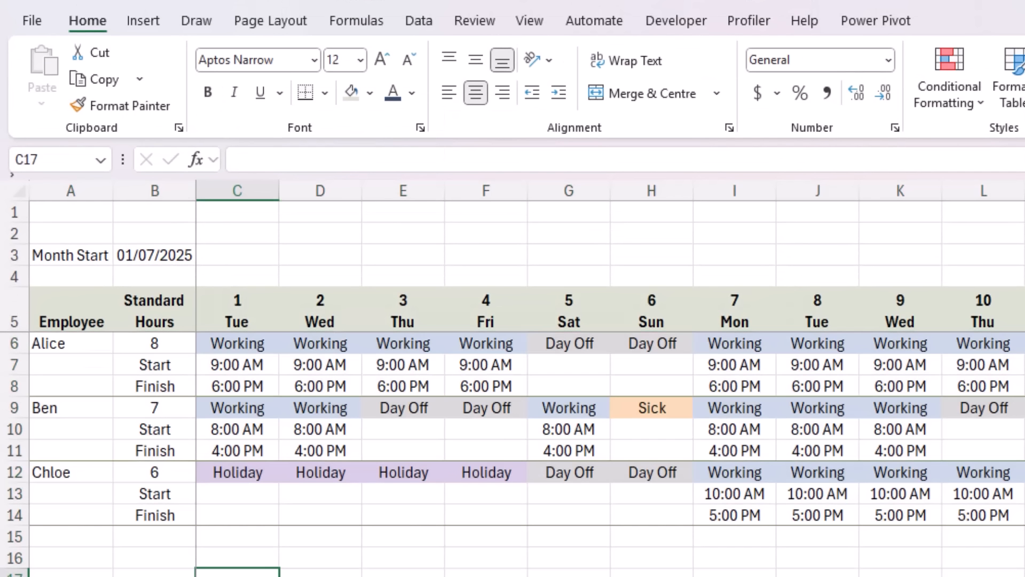
- Turn off the gridlines on the schedule worksheet
left_click(528, 22)
left_click(591, 80)
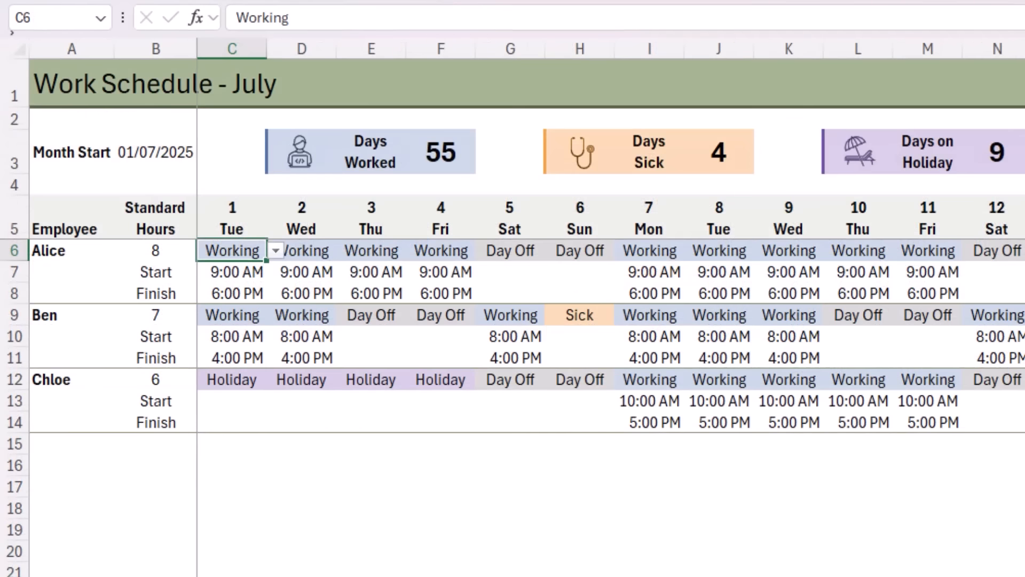
- Begin a title formula in A1 with ="Work Schedule - "& after checking the finished example's title formula
left_click(55, 87)
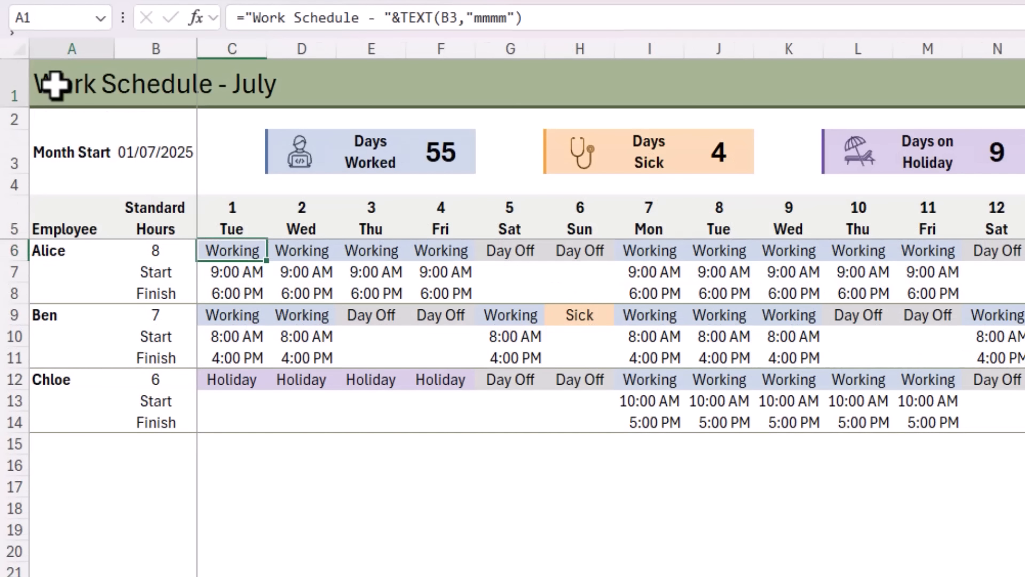
left_click(75, 121)
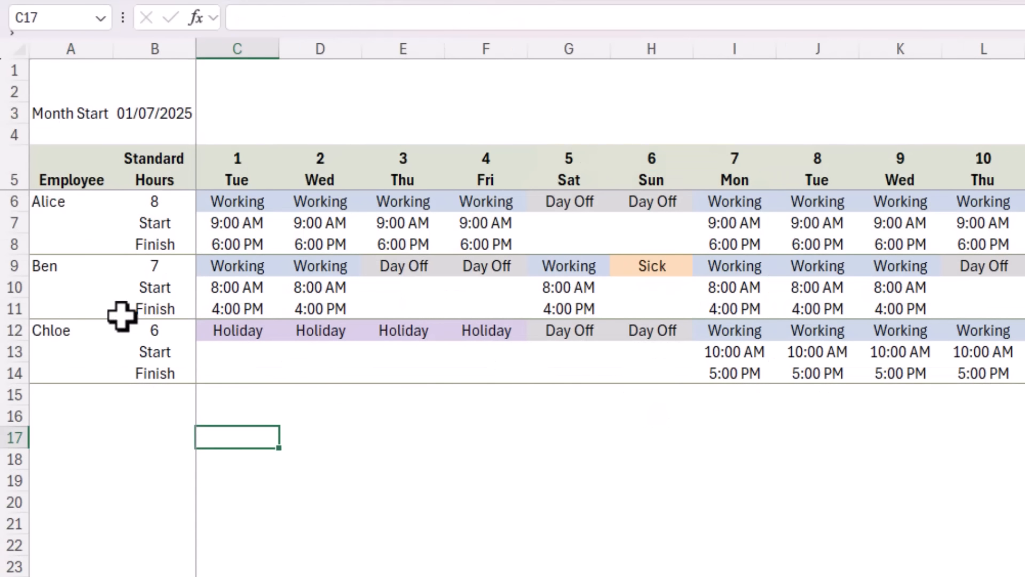
left_click(60, 75)
type("=")
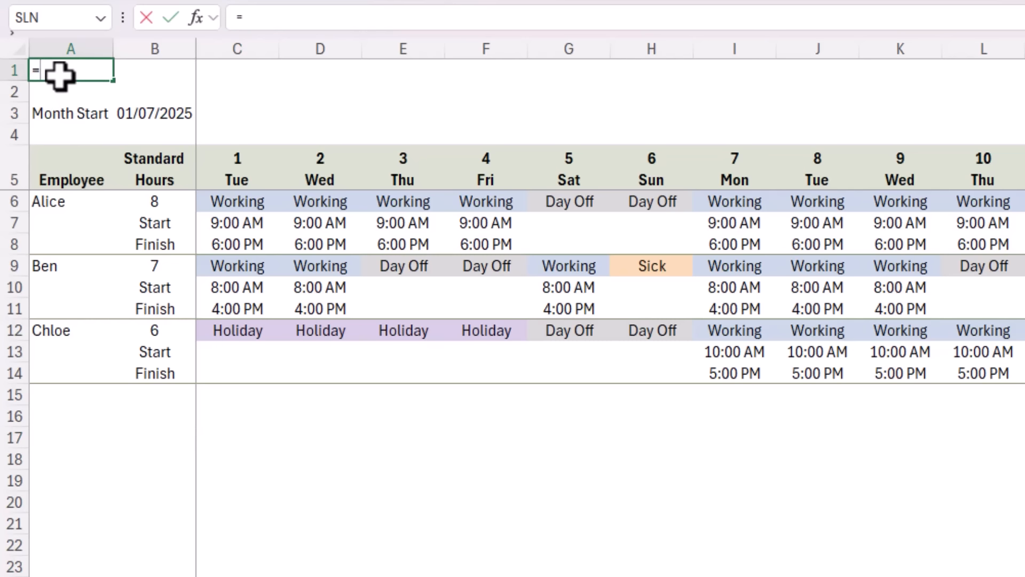
type("\"Work Sche")
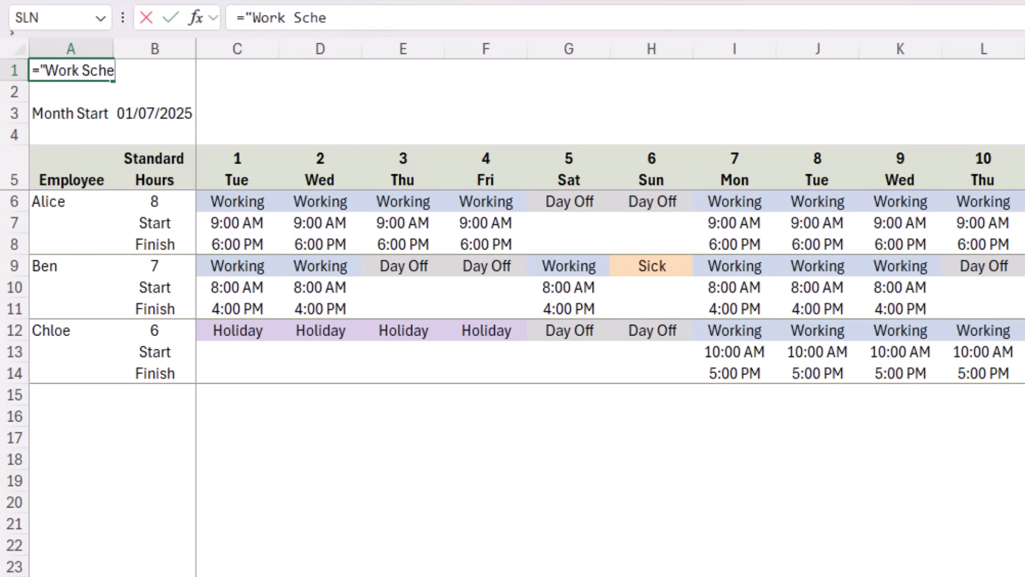
type("dule - \"&")
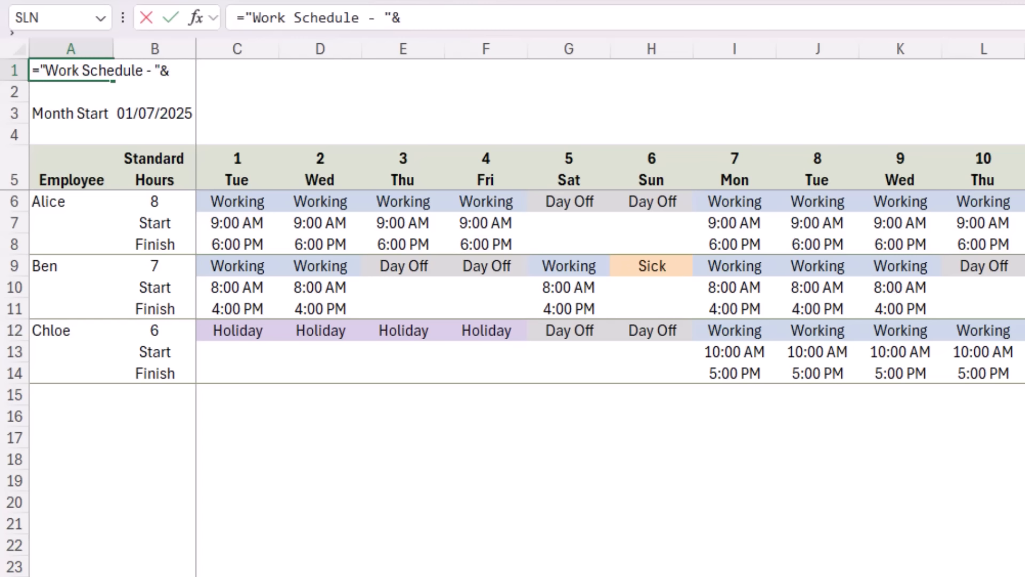
- Complete the A1 title formula with TEXT(B3,"mmmm") to append the month name
type("text")
key("Tab")
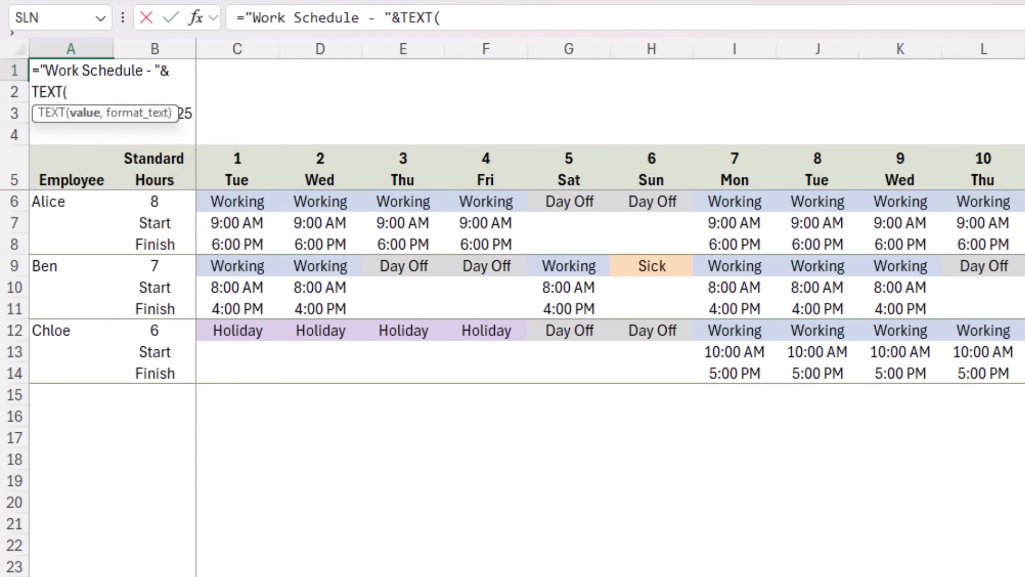
left_click(187, 113)
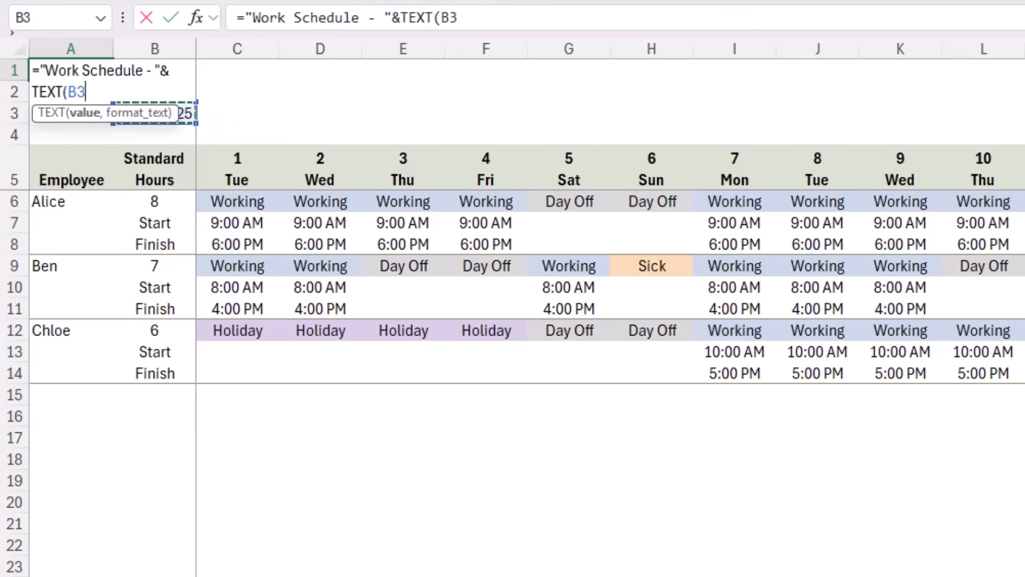
type(",")
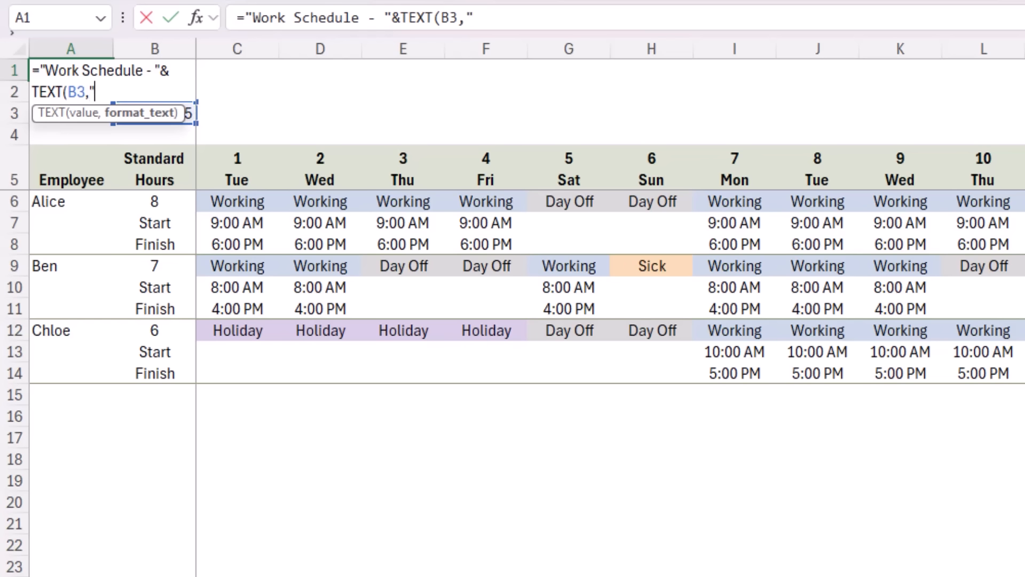
type("\"mmmm\"")
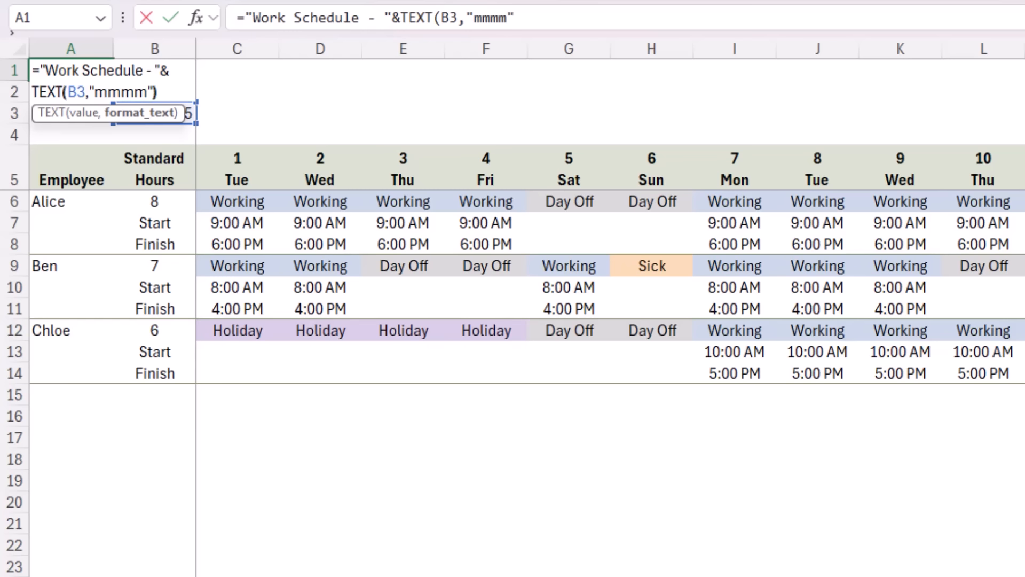
key("Return")
key("Up")
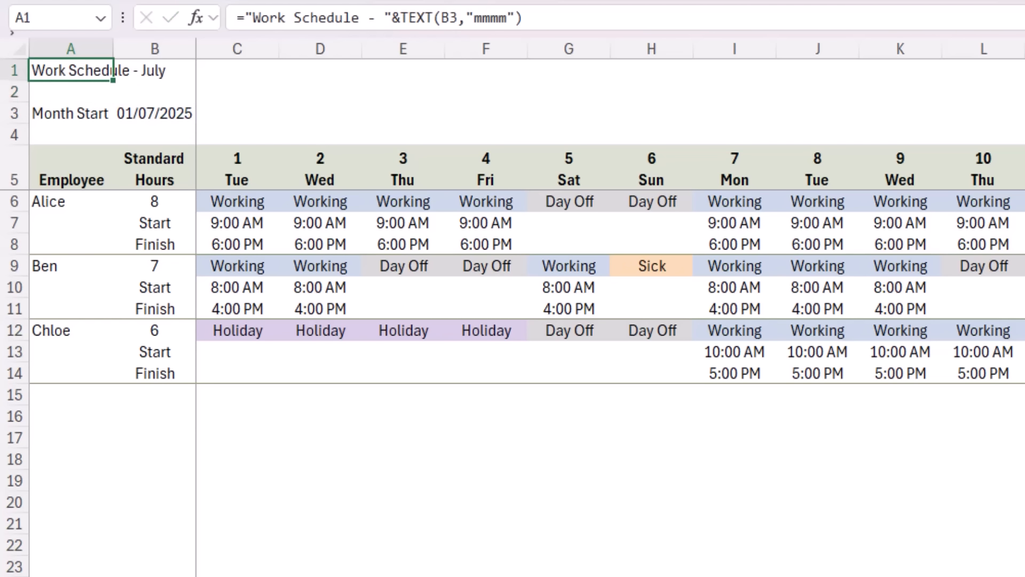
- Set the font size of the schedule title in A1 to 22
key("Down")
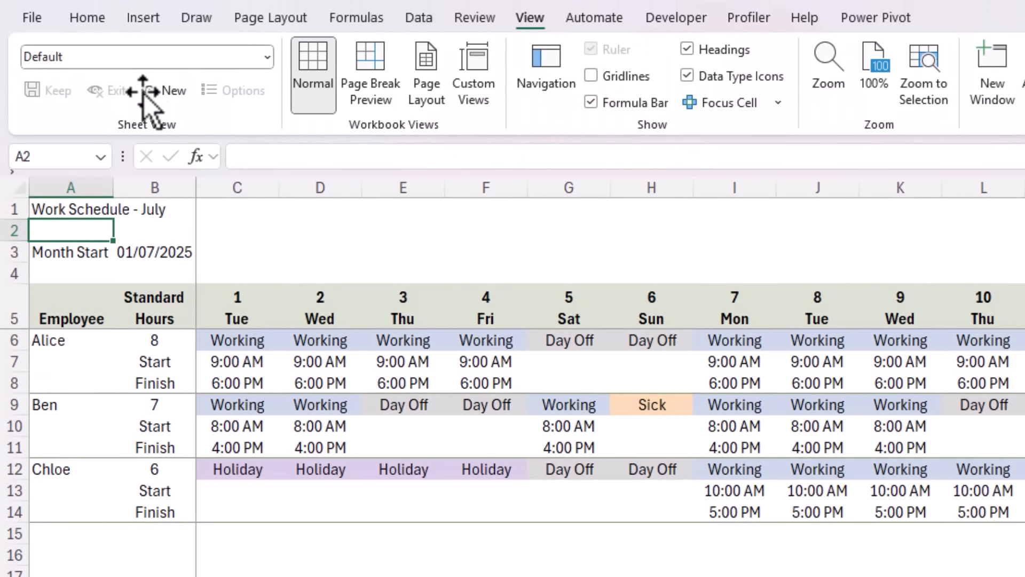
key("Up")
left_click(80, 14)
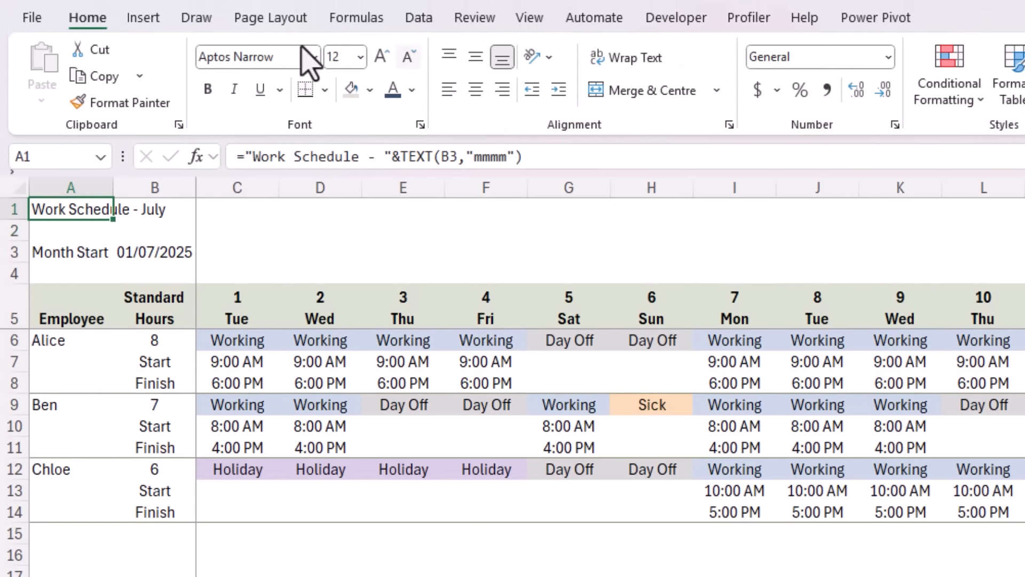
left_click(360, 56)
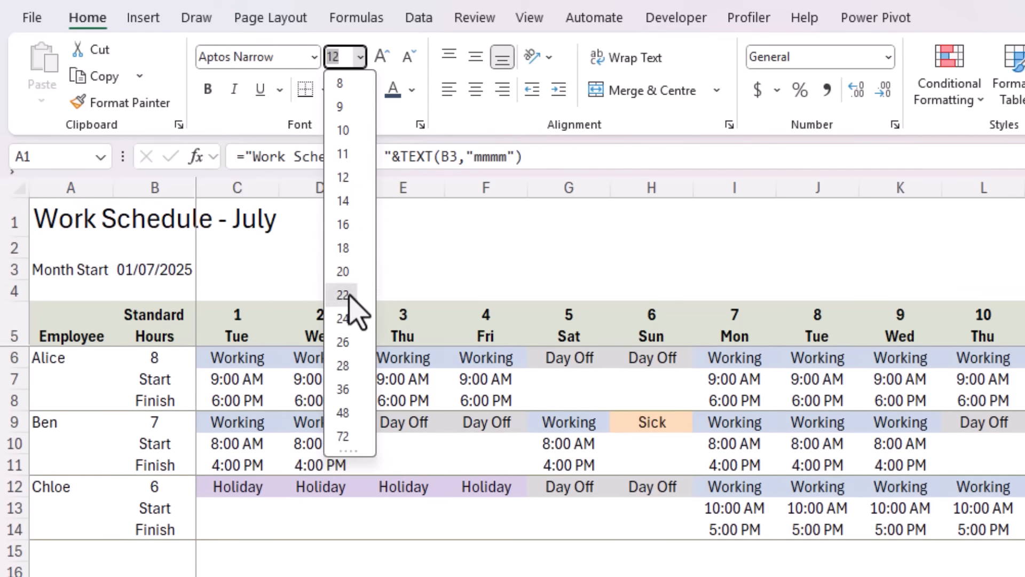
left_click(352, 295)
- Fill title row 1 with medium sage green, increase its height, and align the title vertically to the middle
left_click(13, 216)
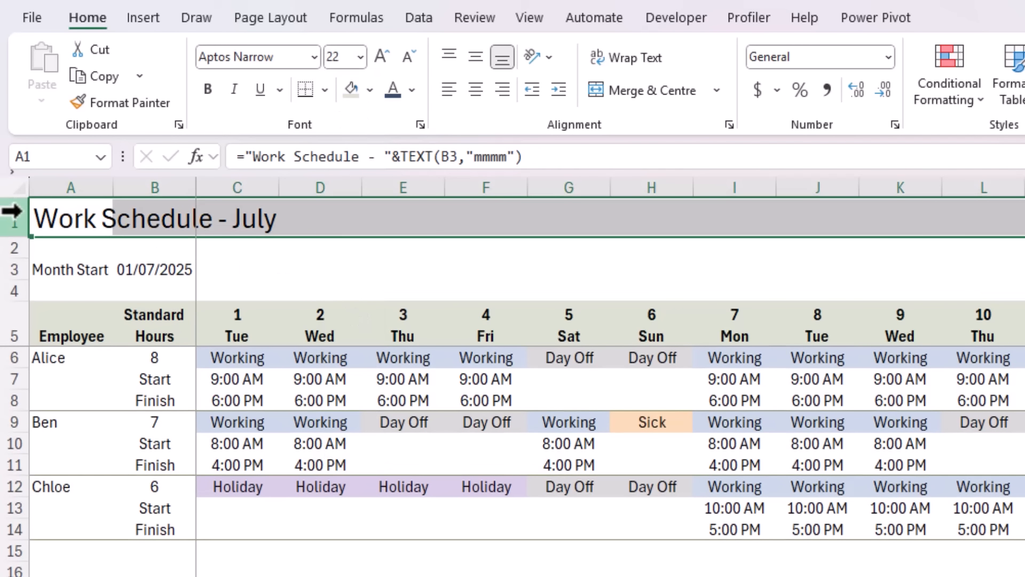
left_click(371, 89)
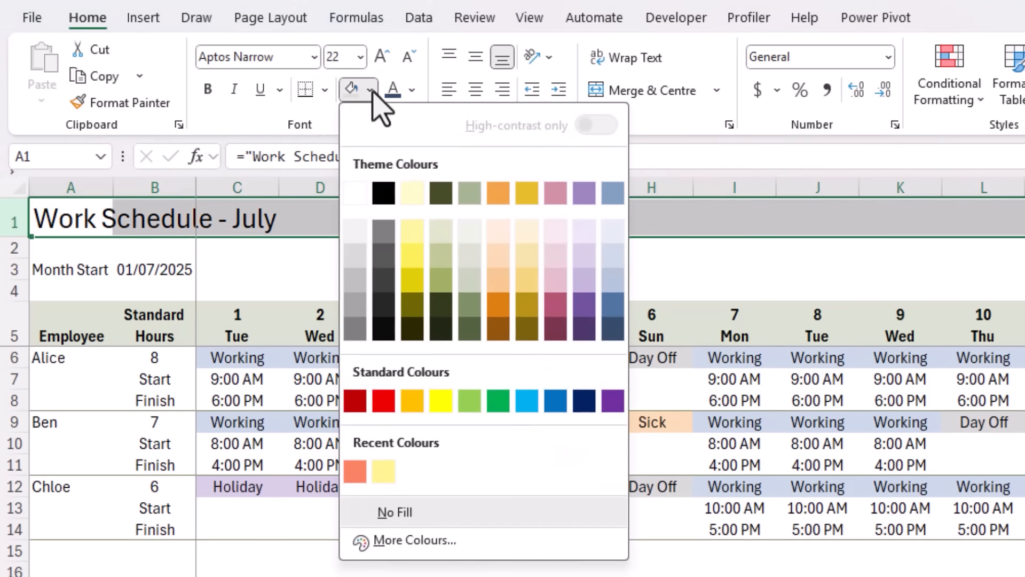
left_click(470, 319)
left_click_drag(15, 237, 15, 251)
left_click(475, 57)
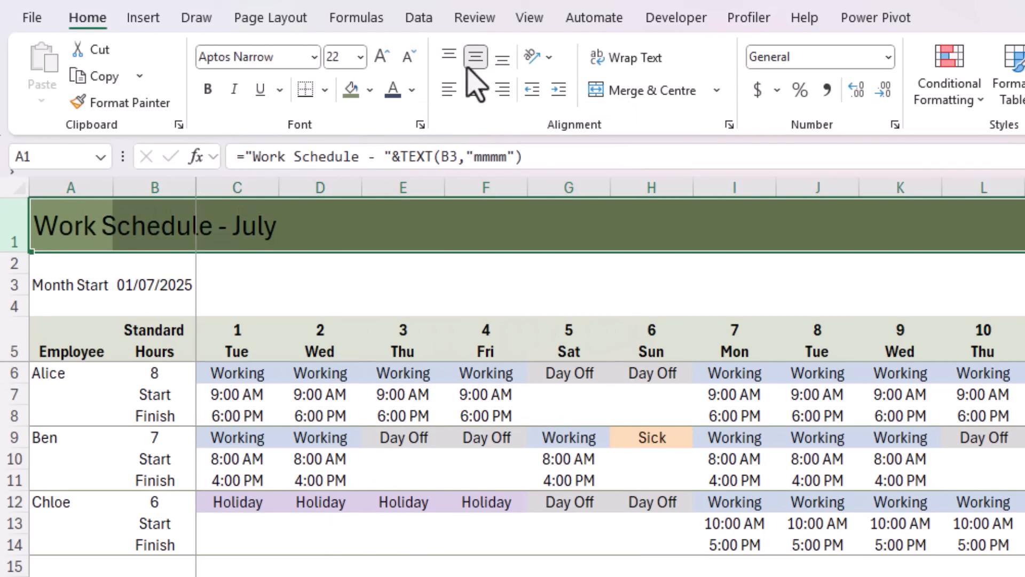
left_click(236, 281)
- Make the labels and employee names in A3:A30 bold and left-aligned
left_click_drag(85, 284, 15, 576)
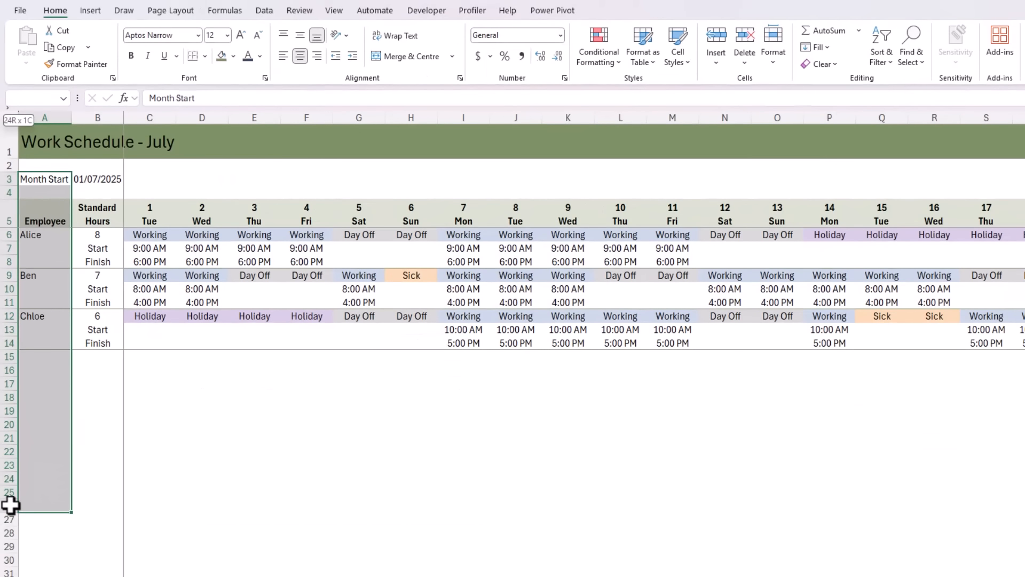
left_click_drag(10, 505, 13, 561)
key("ctrl+b")
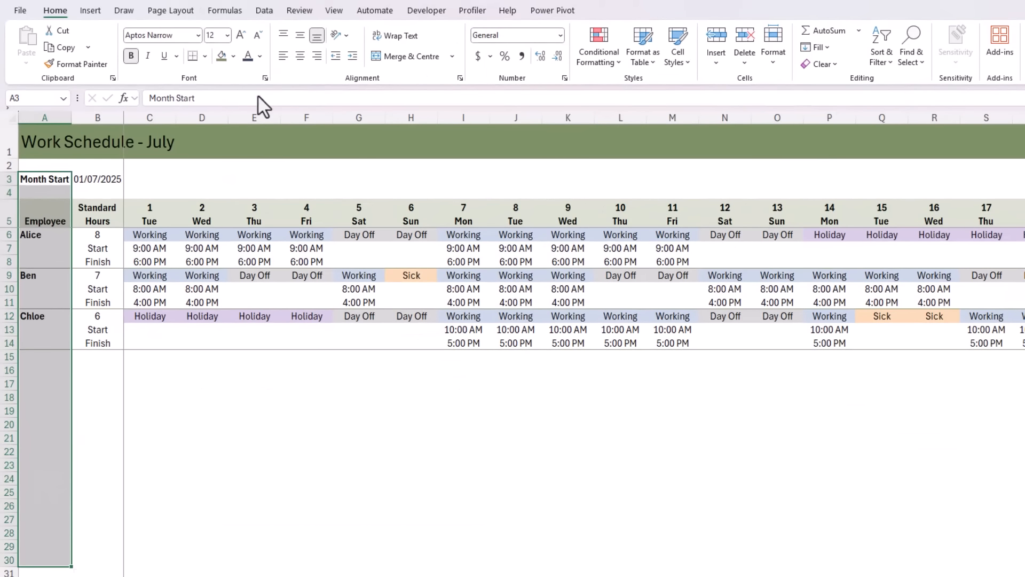
left_click(281, 56)
left_click(163, 181)
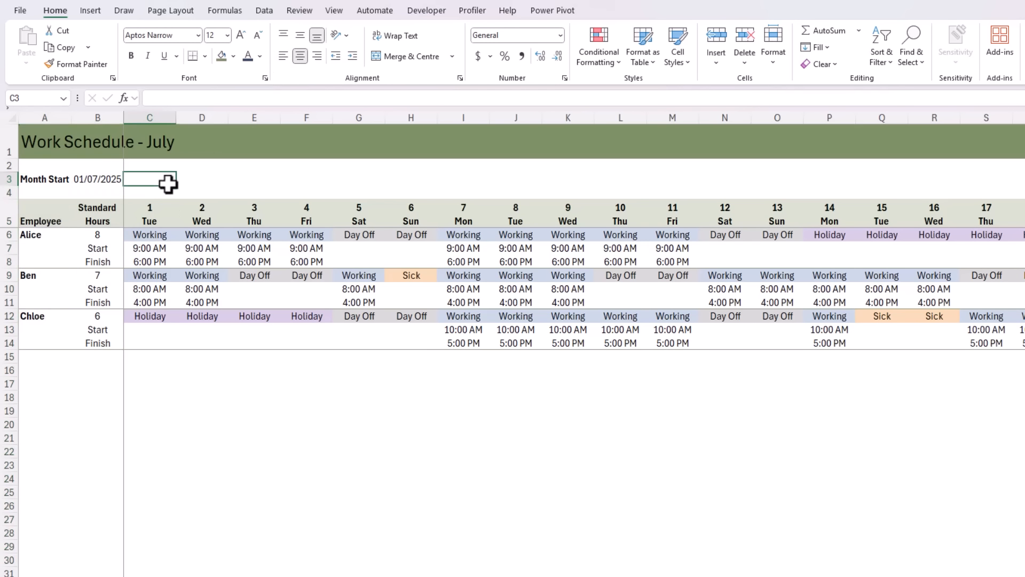
- Examine the fill colour palette and the Paper colour theme that supplies it
left_click(233, 56)
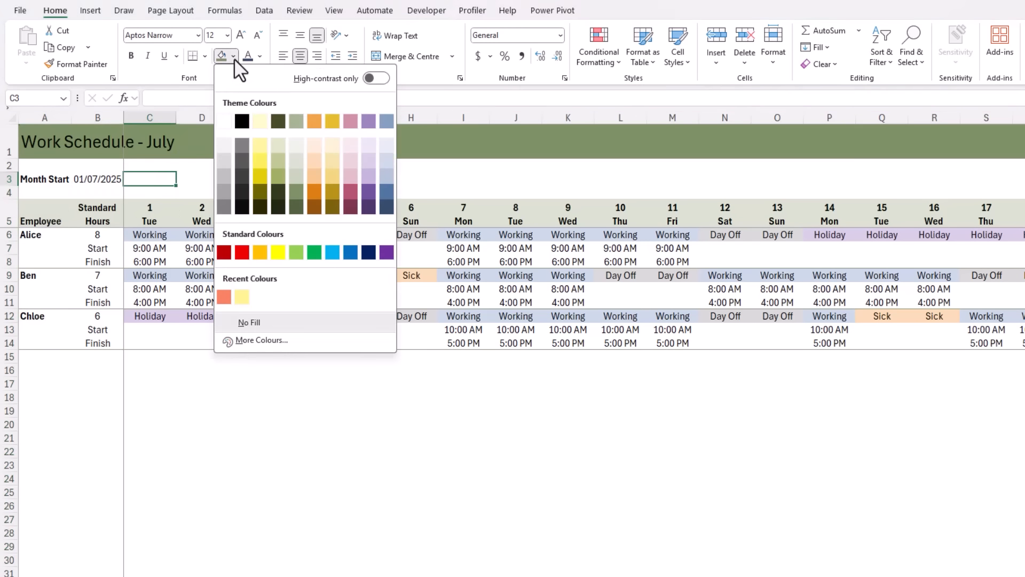
left_click(233, 57)
left_click(176, 10)
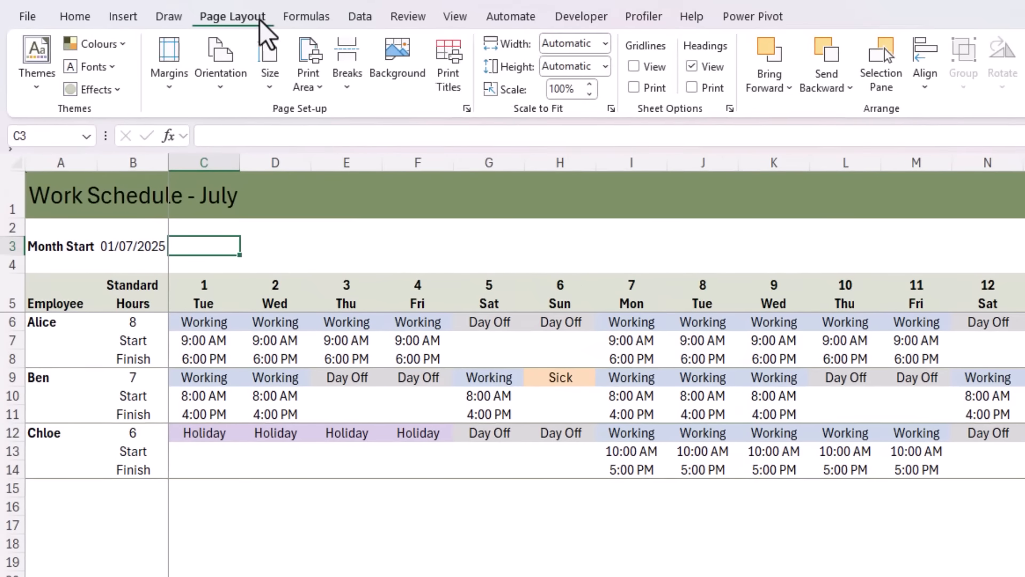
left_click(131, 39)
scroll(269, 276, "down", 1)
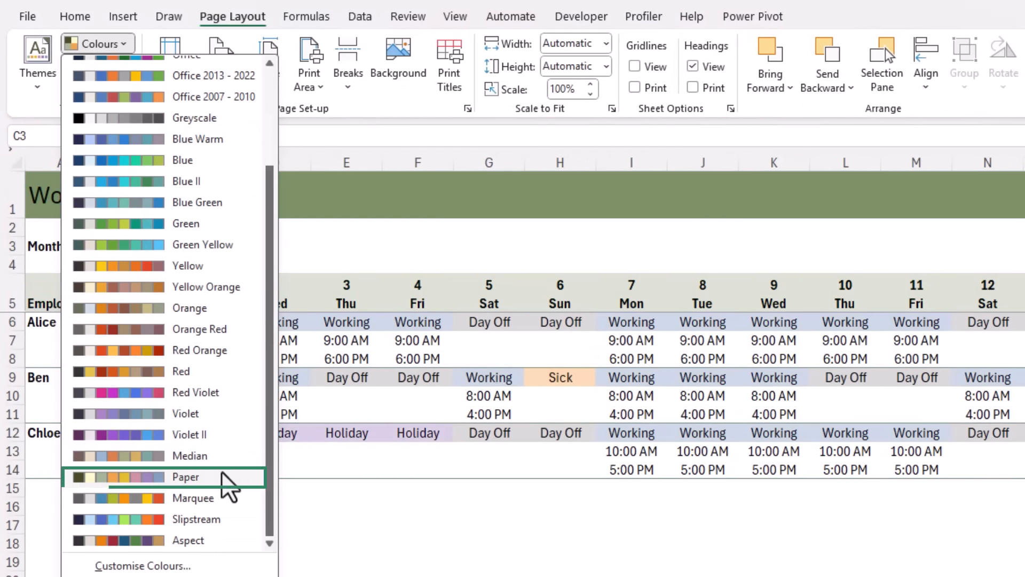
left_click(222, 475)
left_click(75, 18)
left_click(319, 84)
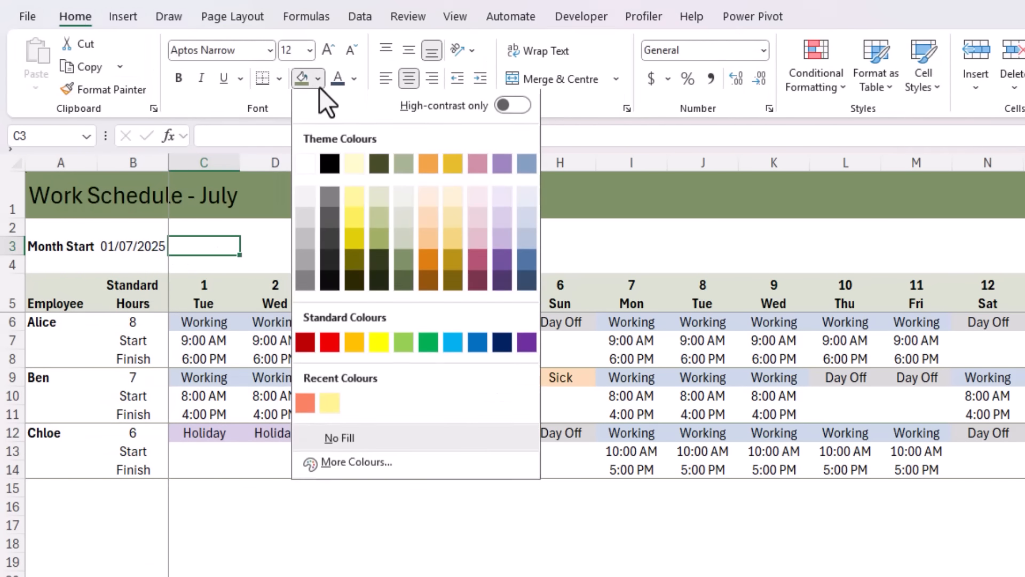
left_click(210, 88)
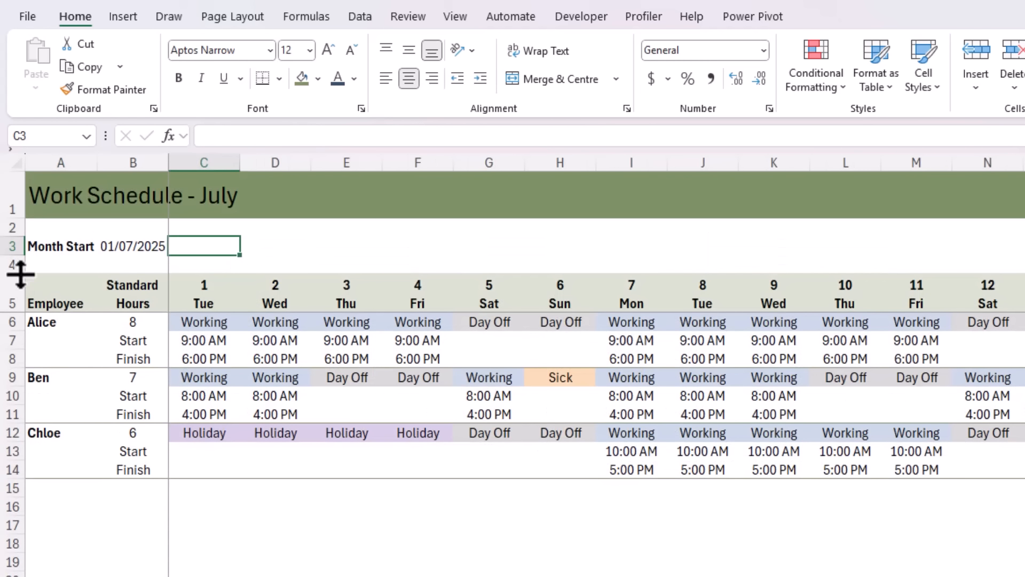
- Increase the height of row 3 and fill D3:F3 with light blue
left_click_drag(13, 255, 15, 275)
left_click_drag(259, 252, 388, 255)
left_click(317, 78)
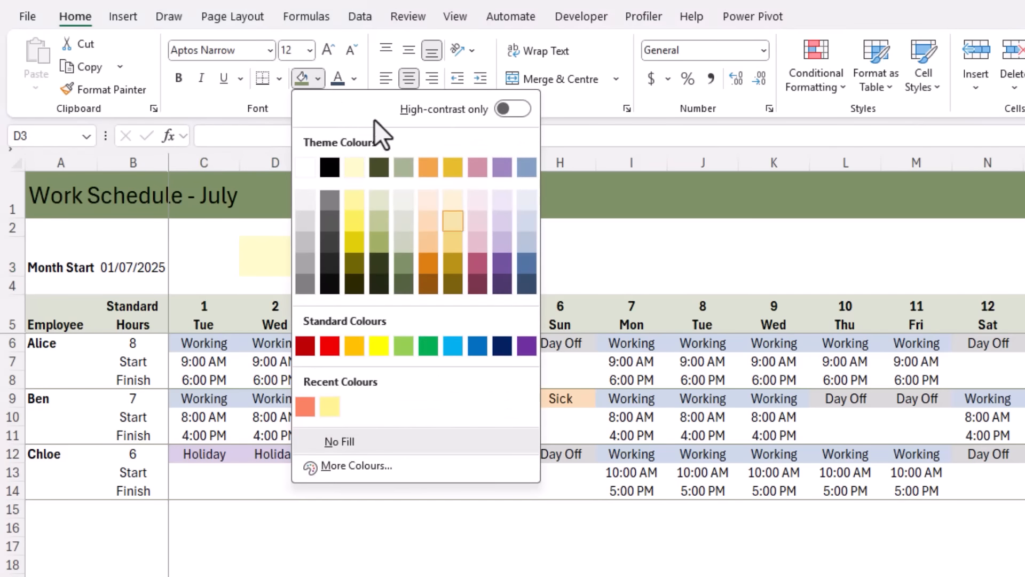
left_click(521, 222)
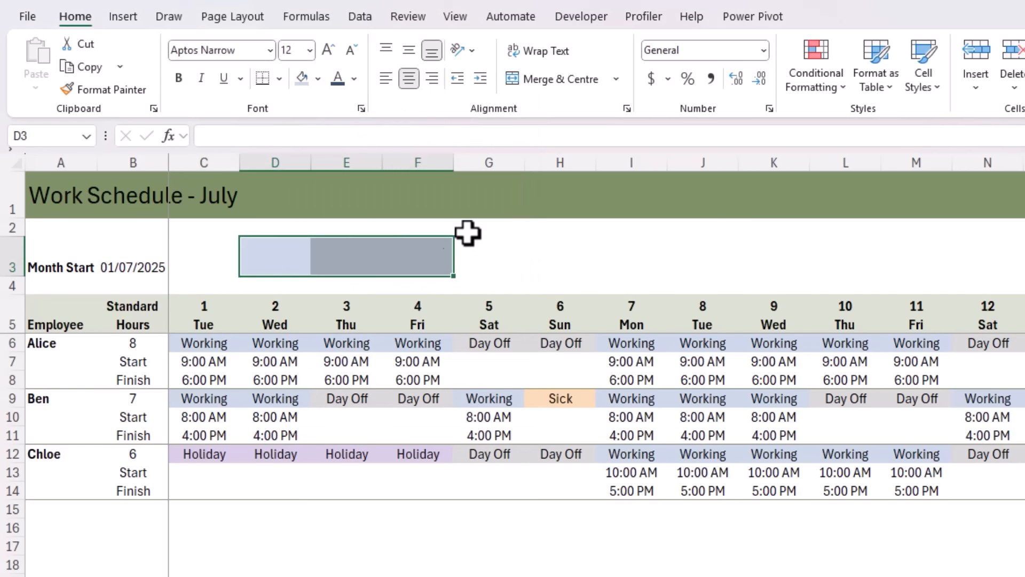
- Enter the label "Days Worked" in E3, aligned to the middle, wrapped and bold
left_click(332, 258)
type("Days Worked")
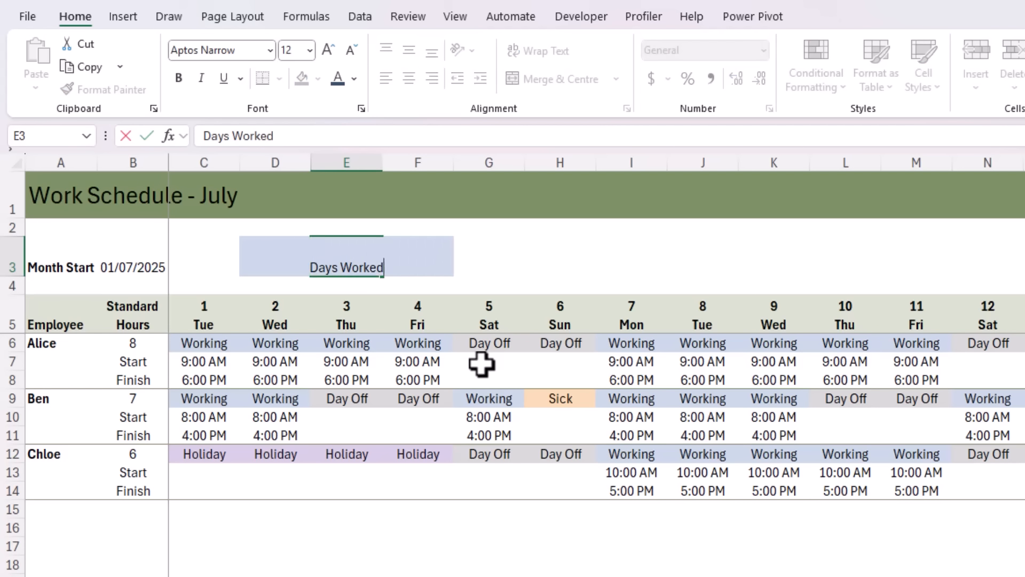
key("ctrl+Return")
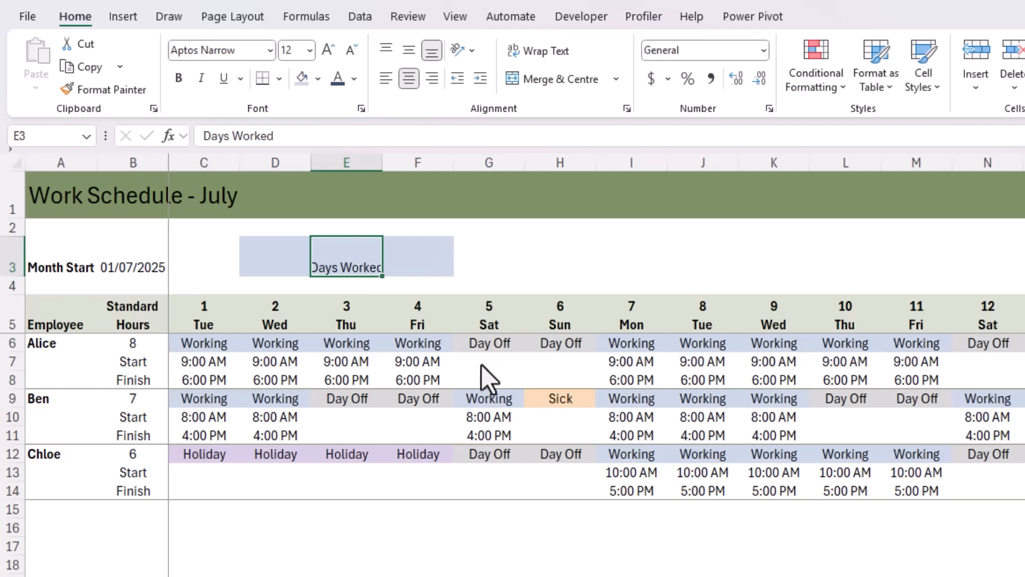
left_click(409, 79)
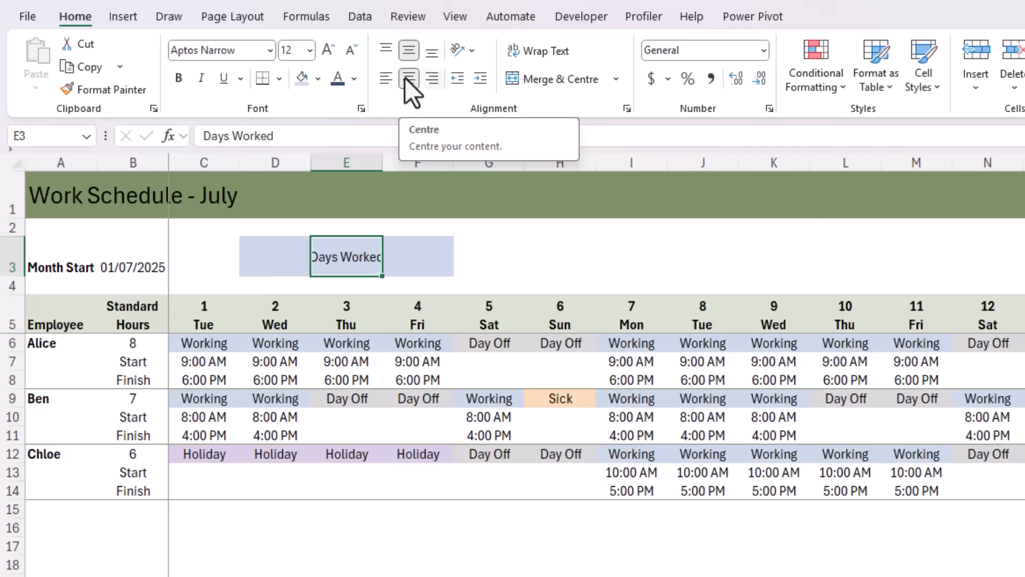
left_click(531, 50)
left_click(179, 78)
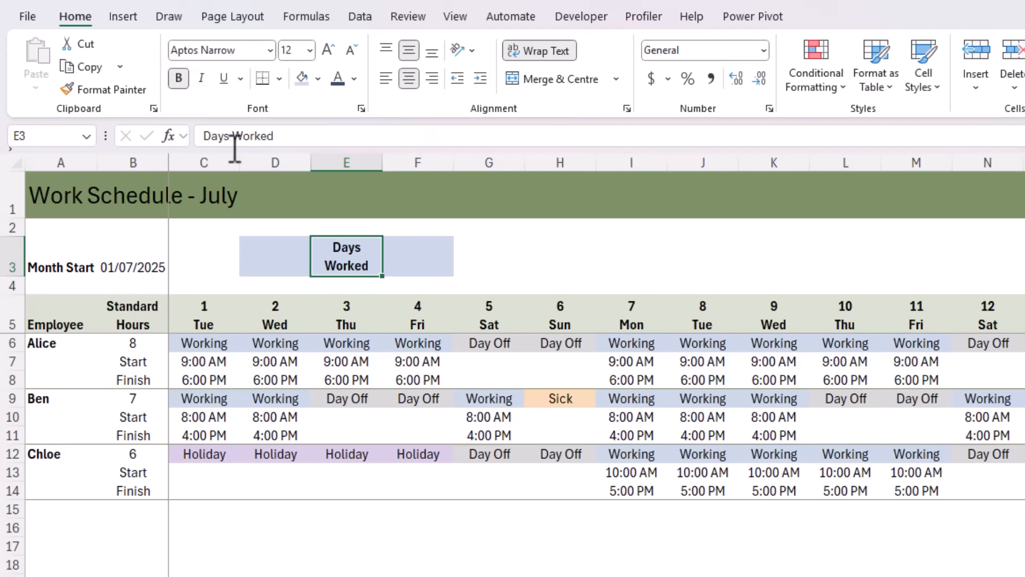
- Begin a COUNTIF formula in F3 with the schedule range C6:AG28
left_click(421, 257)
type("=countif")
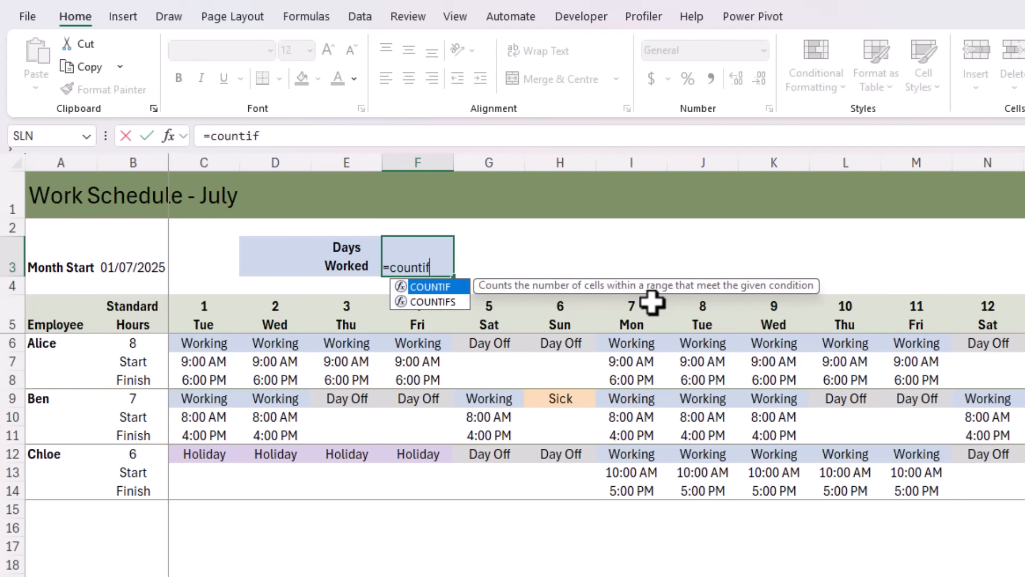
key("Tab")
left_click(200, 340)
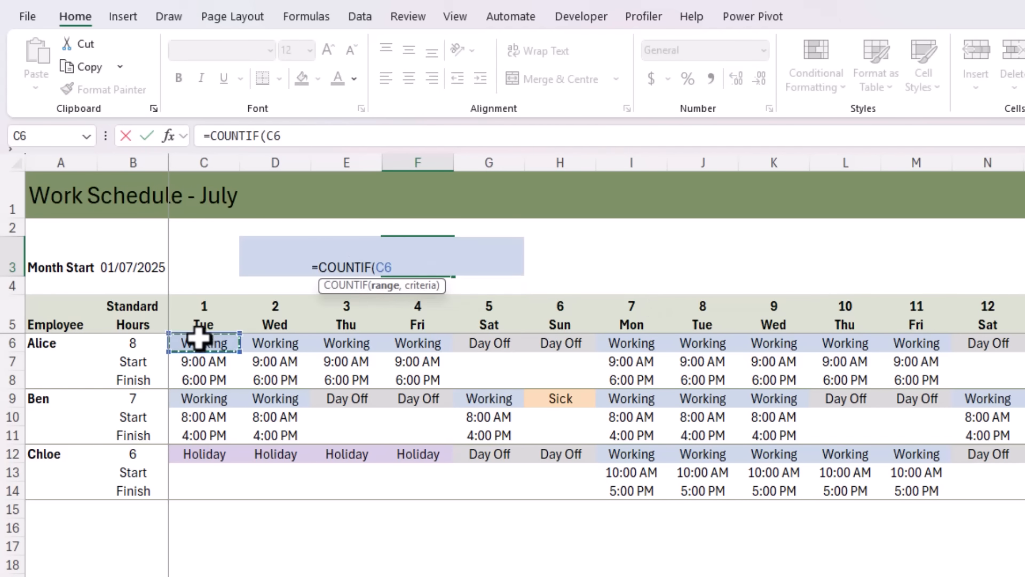
scroll(245, 365, "down", 1)
left_click_drag(462, 539, 722, 541)
left_click(889, 388, "shift")
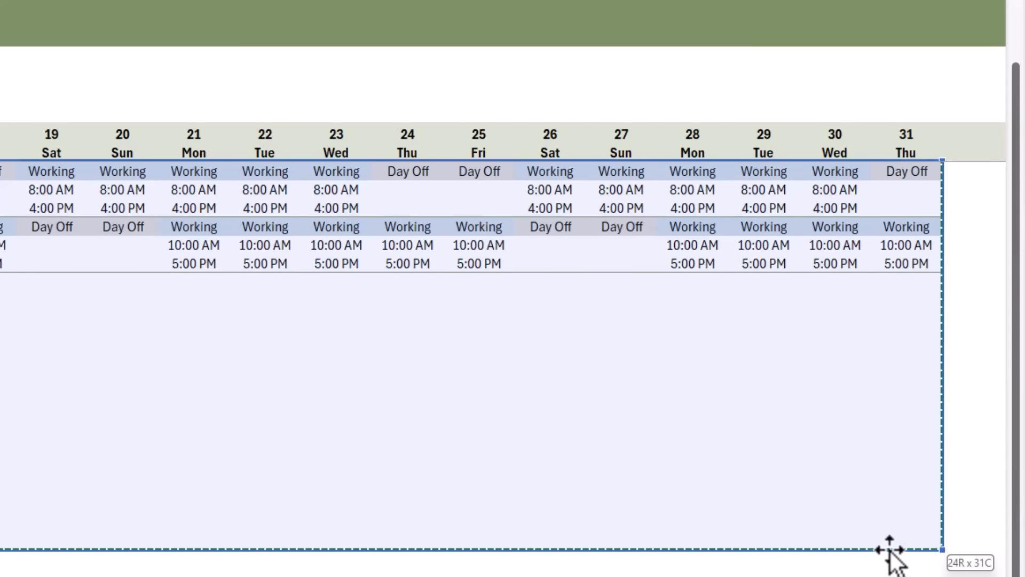
key("shift+Up")
key("shift+Up")
key("shift+Down")
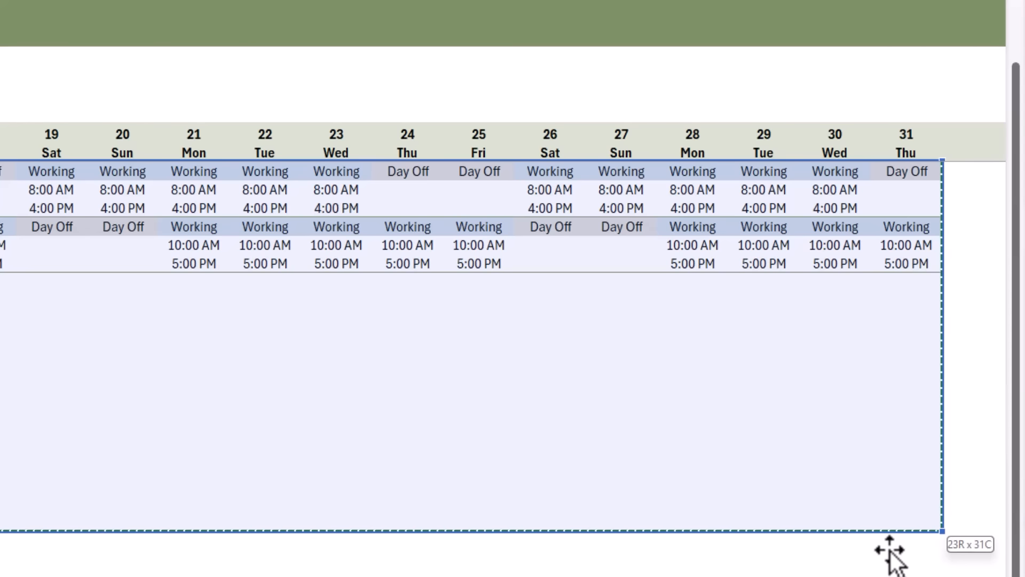
- Complete the F3 COUNTIF formula with the criterion "Working"
type(",\"Worki")
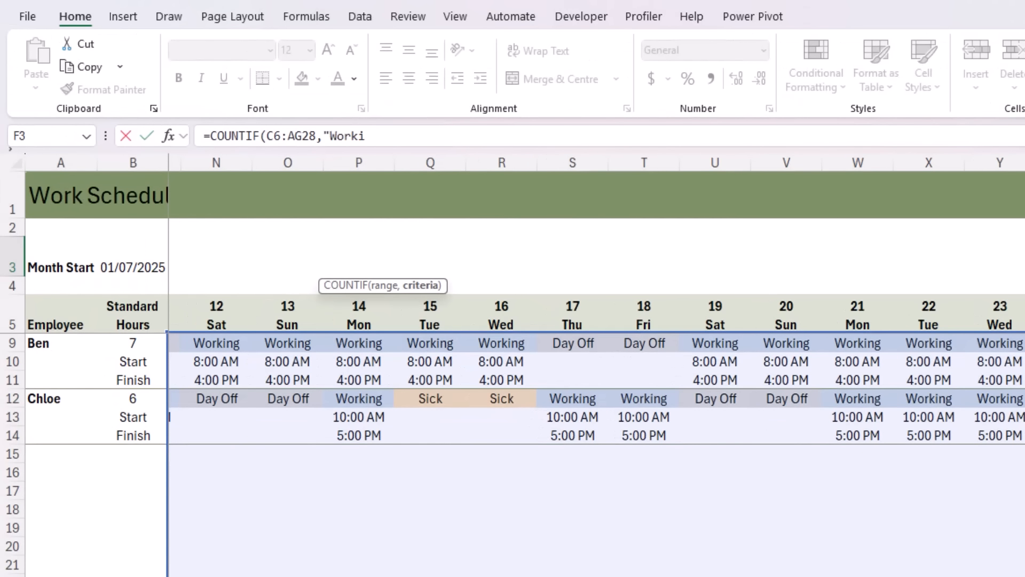
type("ng\"")
key("ctrl+Return")
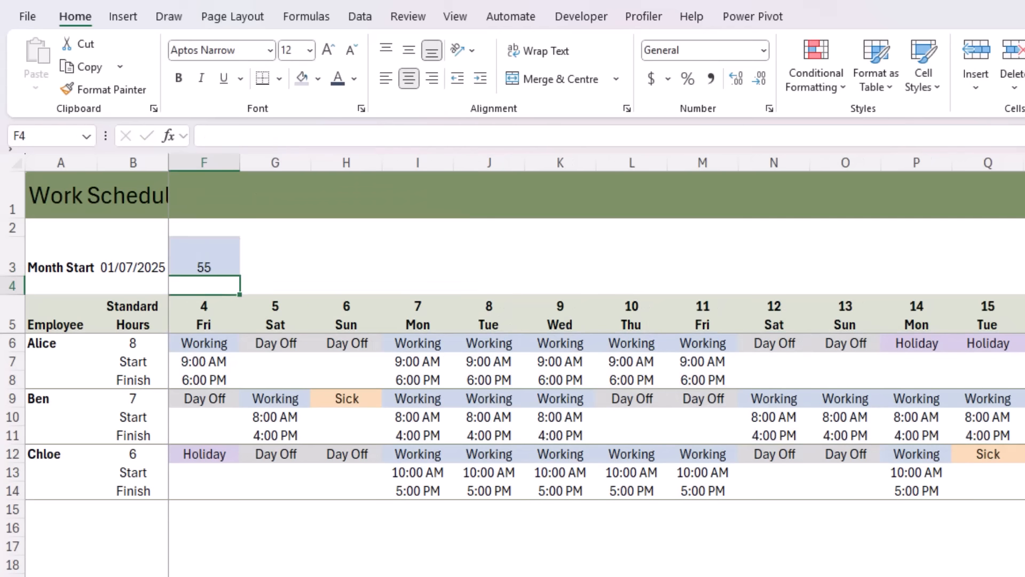
- Align the F3 total vertically to the middle, enlarge its font by four sizes, and make it bold
scroll(597, 374, "left", 3)
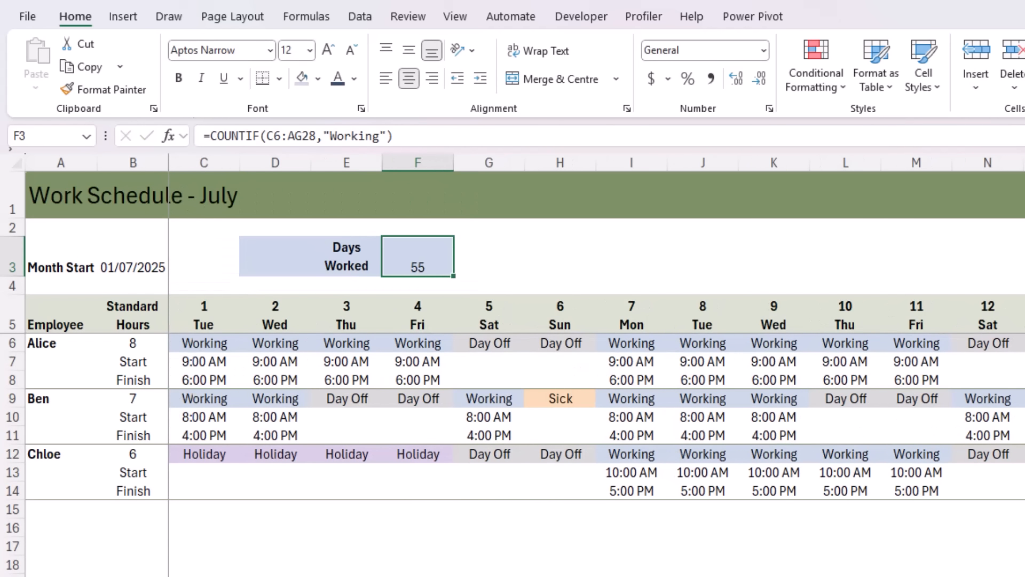
left_click(413, 49)
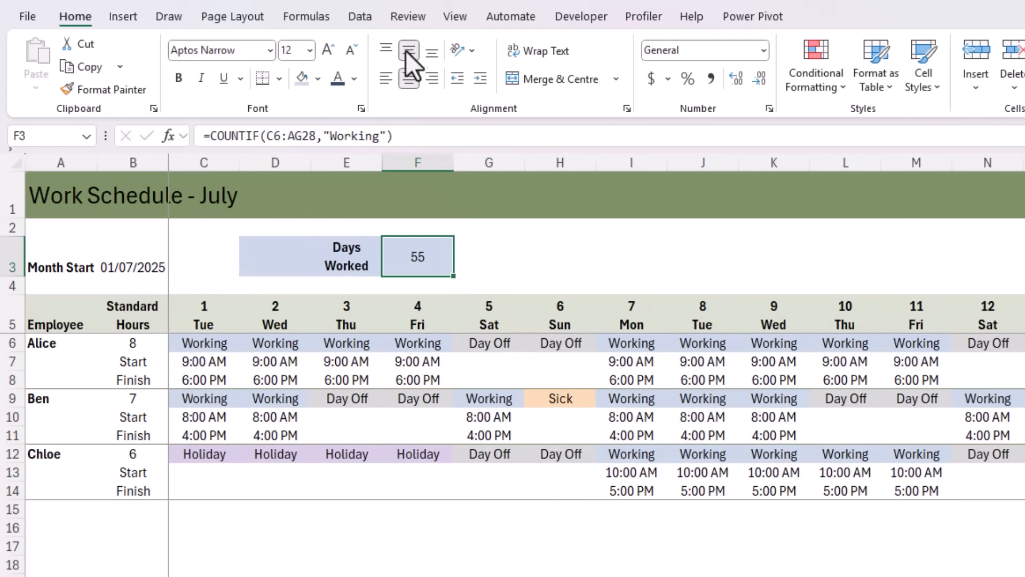
left_click(323, 51)
left_click(321, 53)
left_click(322, 53)
left_click(322, 53)
left_click(181, 78)
- Add a thick dark blue left border to D3
left_click(280, 266)
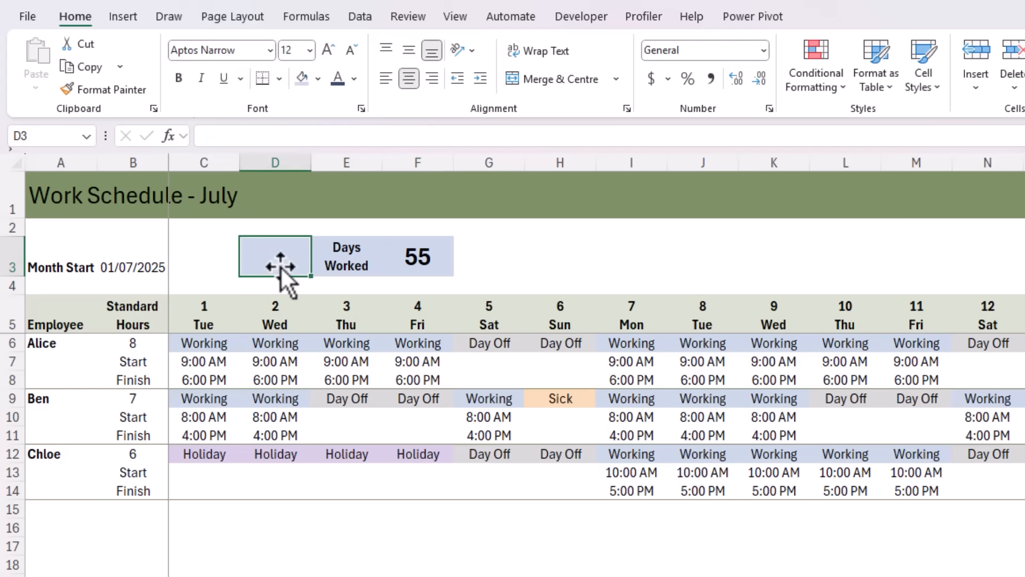
key("ctrl+1")
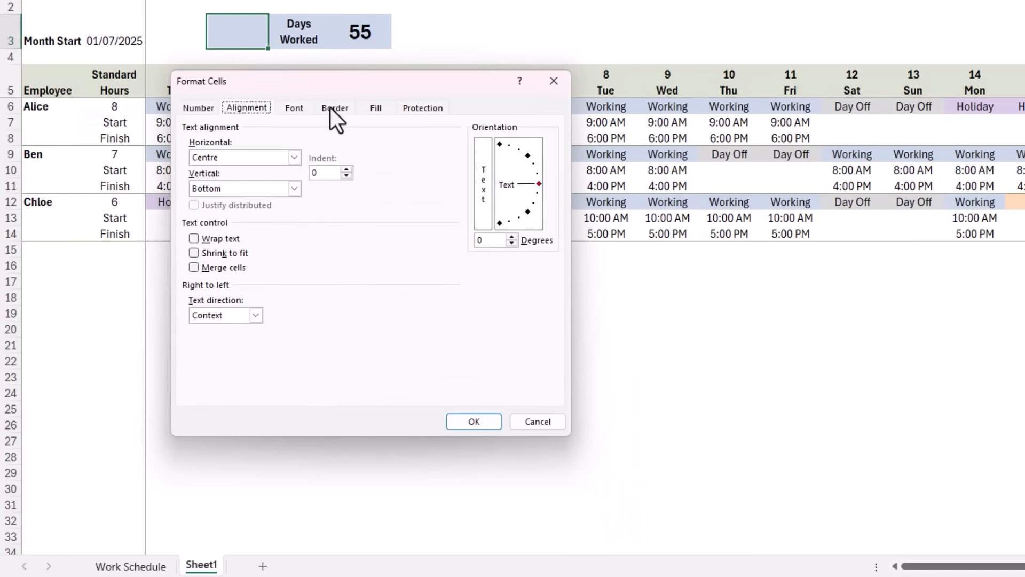
left_click(393, 264)
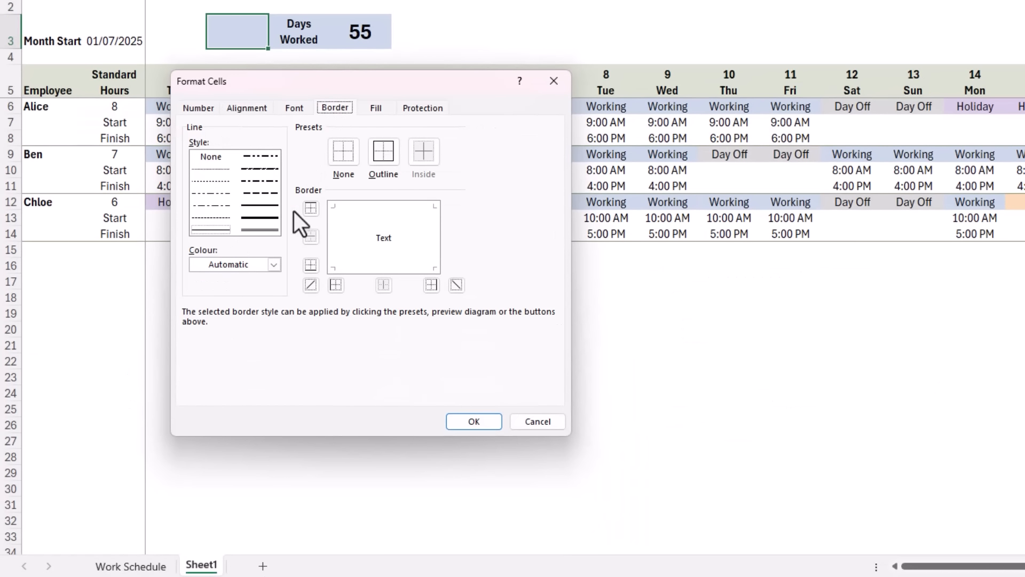
left_click(274, 264)
left_click(390, 433)
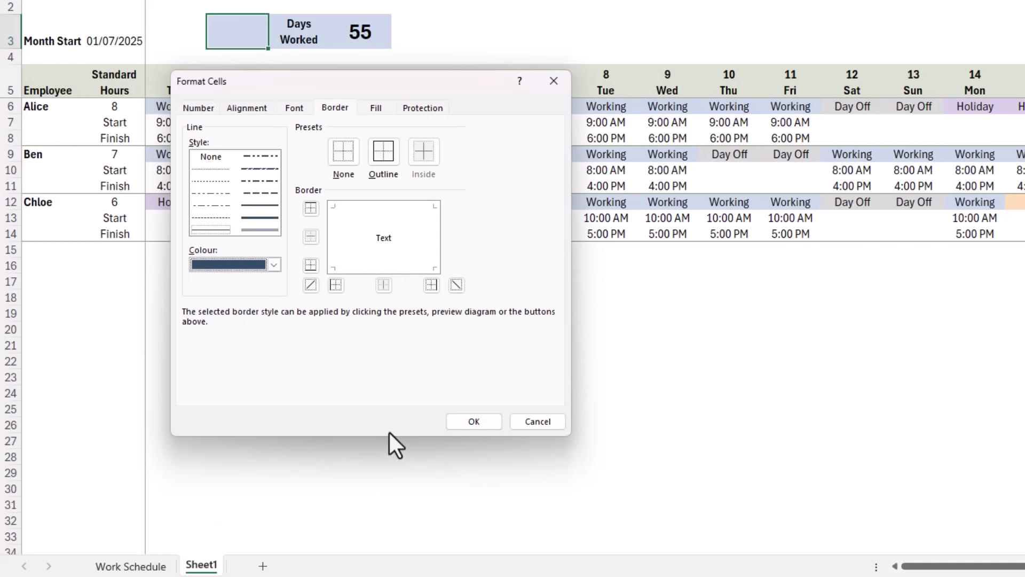
left_click(263, 219)
left_click(334, 235)
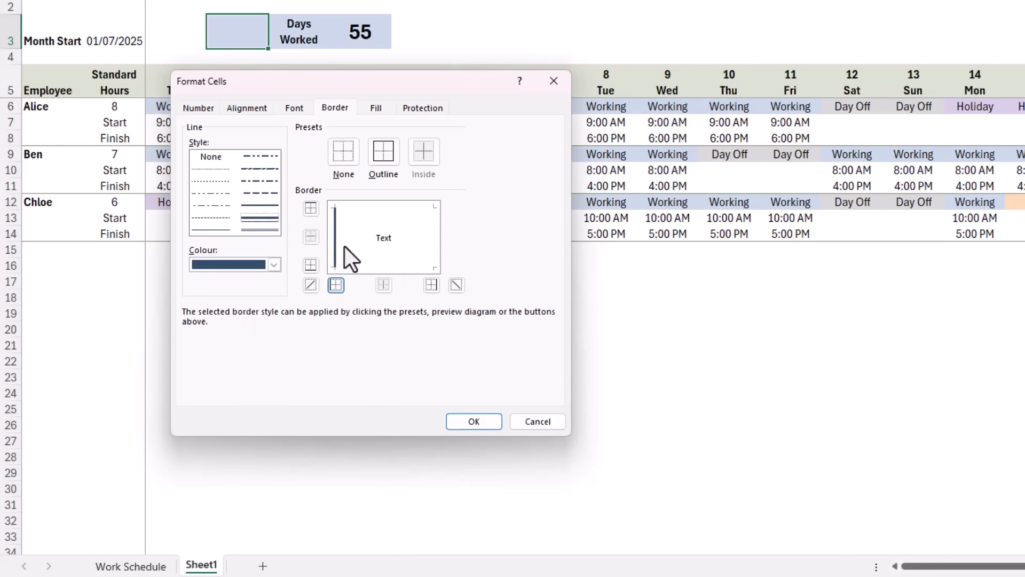
left_click(466, 421)
- Insert the outline icon of a short-haired person at a laptop, found by searching the stock icons for "computer"
left_click(422, 32)
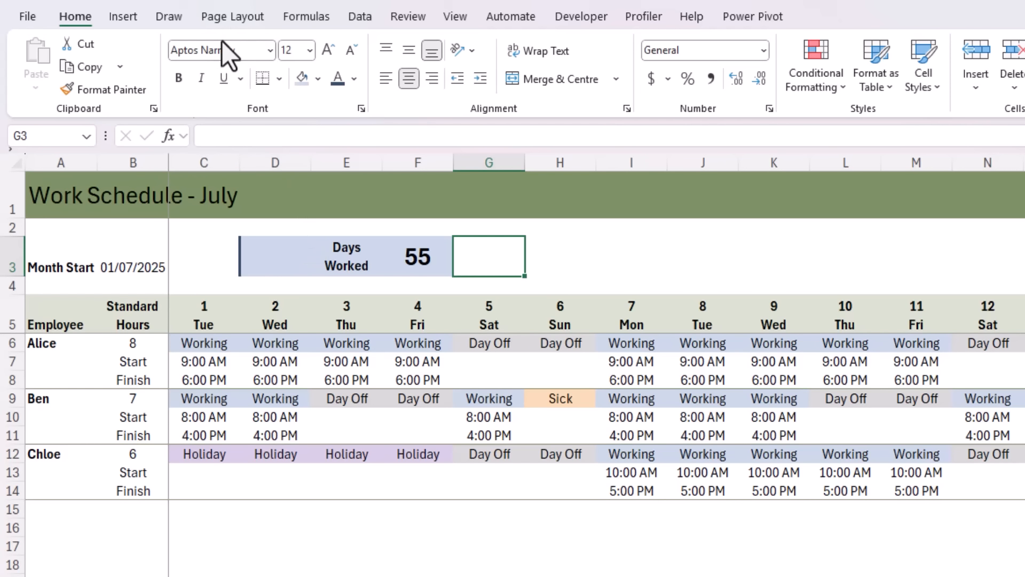
left_click(126, 18)
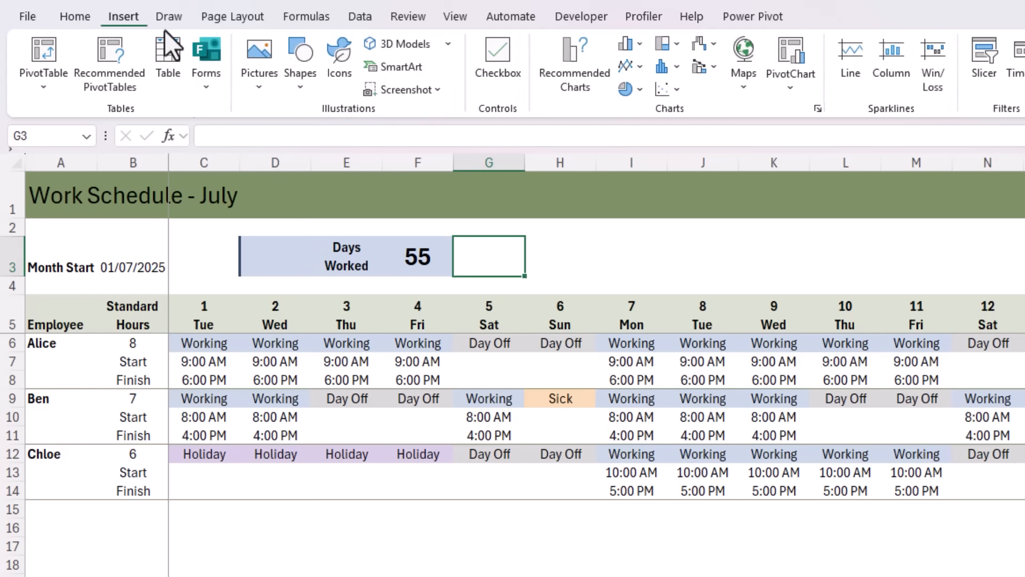
left_click(341, 79)
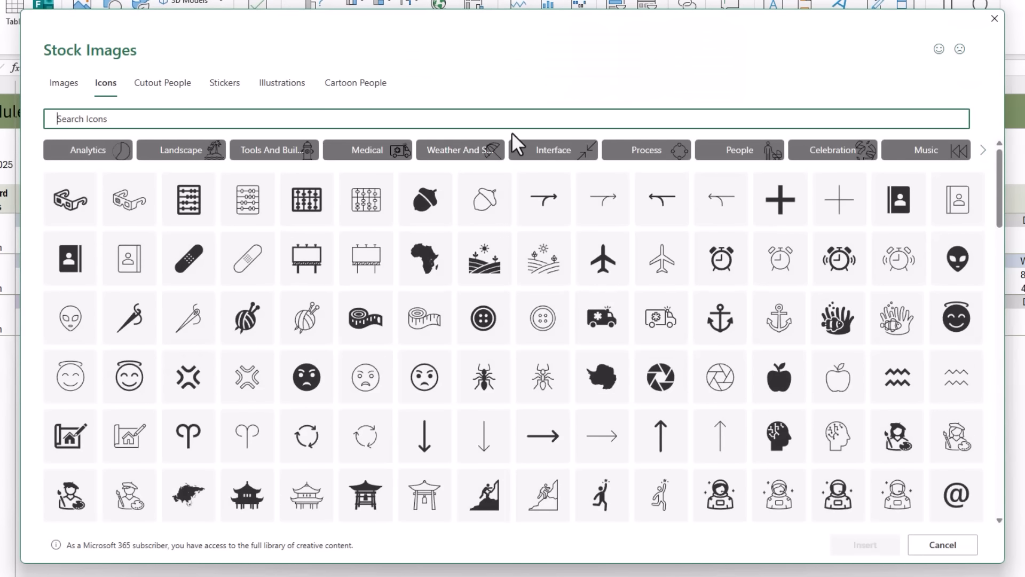
type("computer")
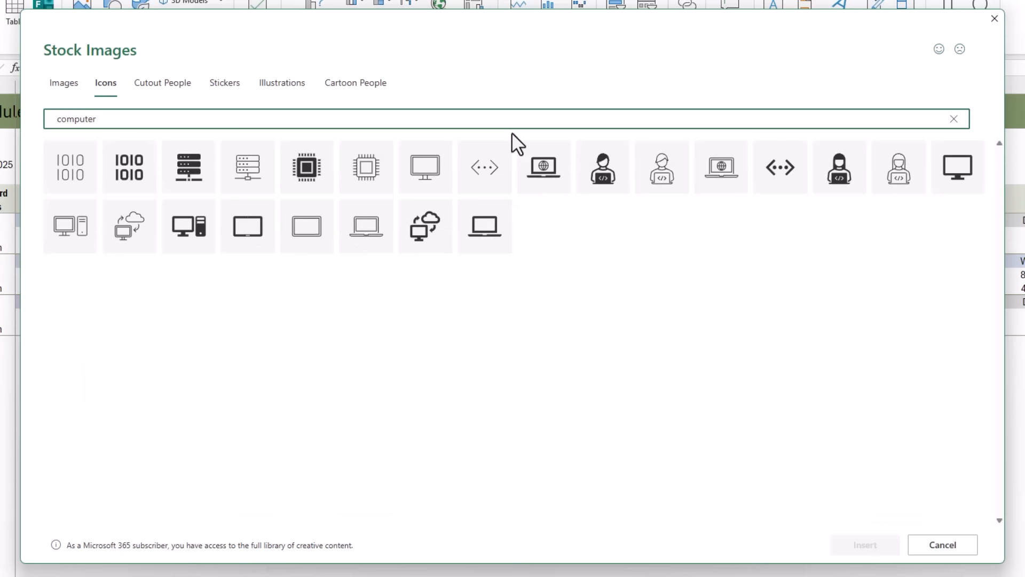
left_click(660, 175)
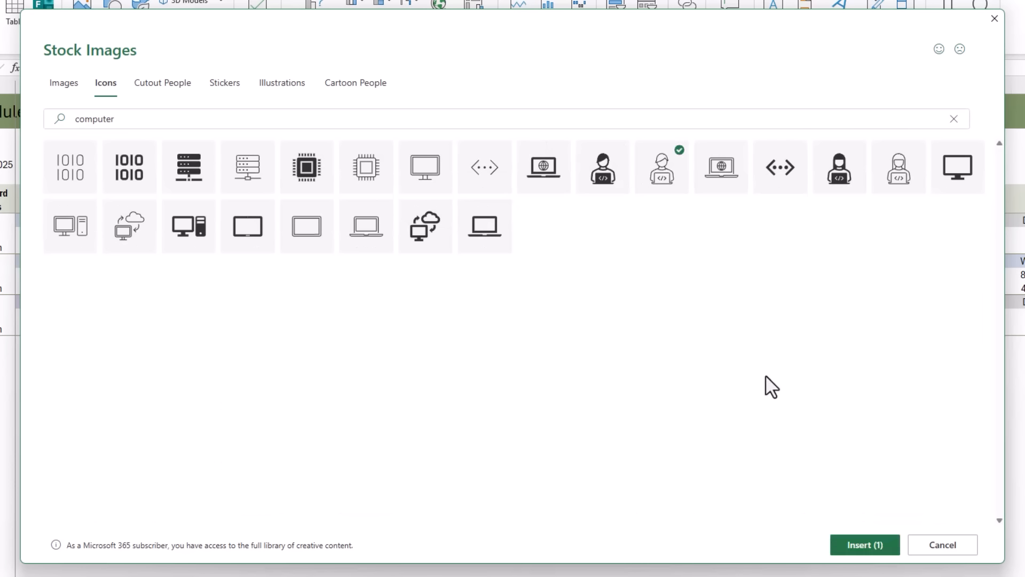
left_click(852, 544)
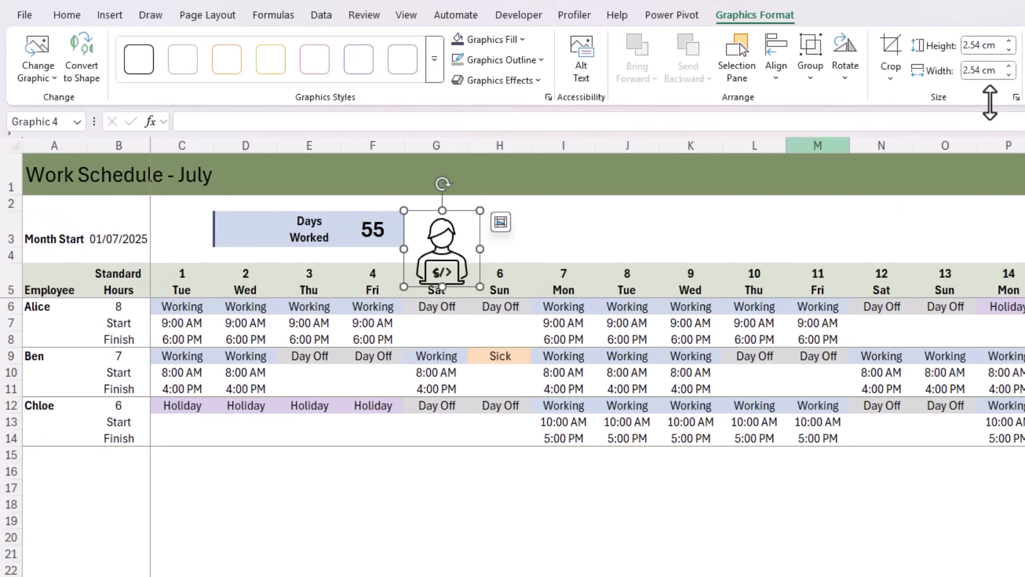
- Resize the inserted person icon to a height of 0.9 cm
left_click(979, 47)
type(".9")
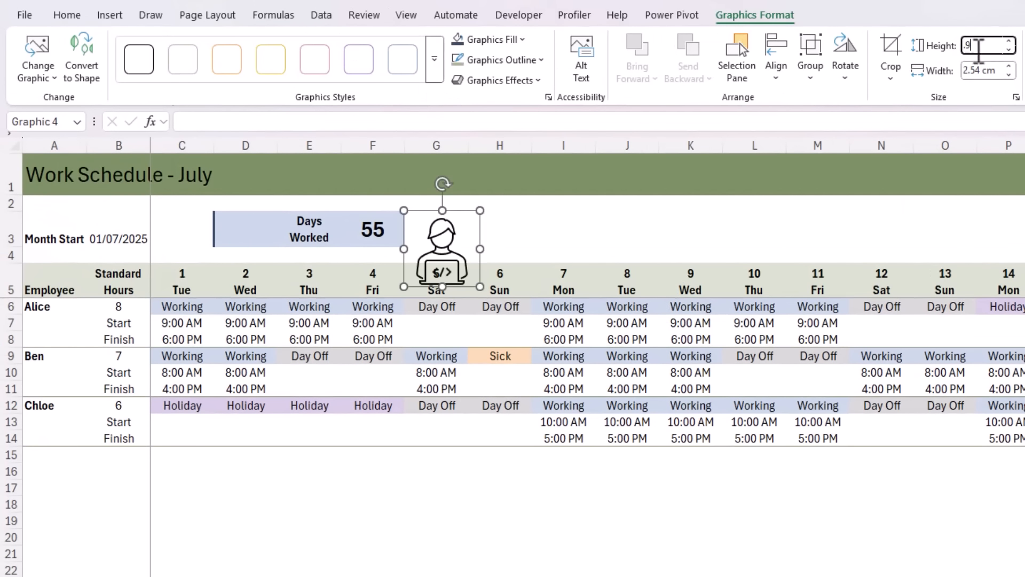
key("Return")
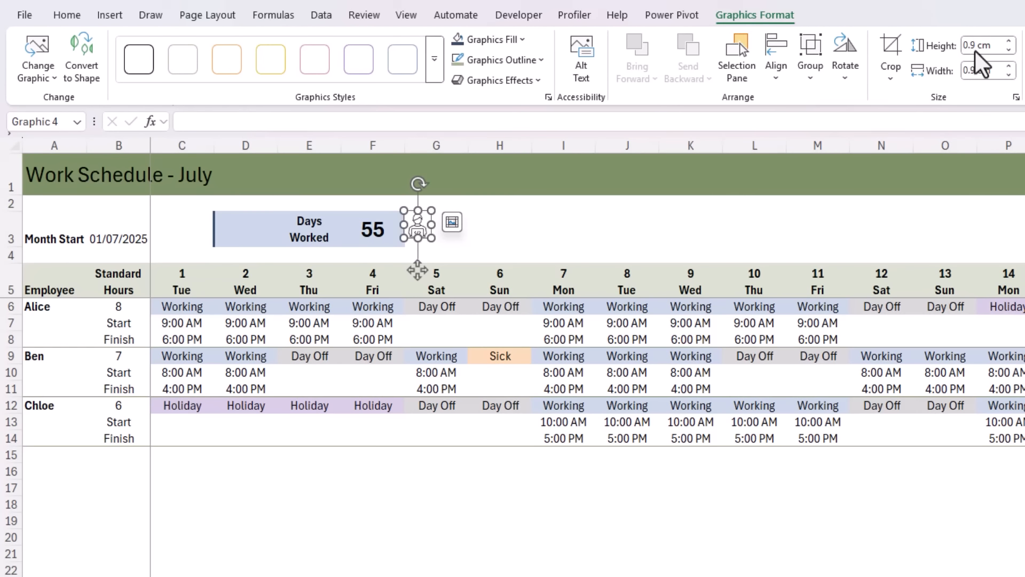
- Fill the person icon with dark blue and move it into cell D3 beside the Days Worked label
left_click(521, 39)
left_click(660, 251)
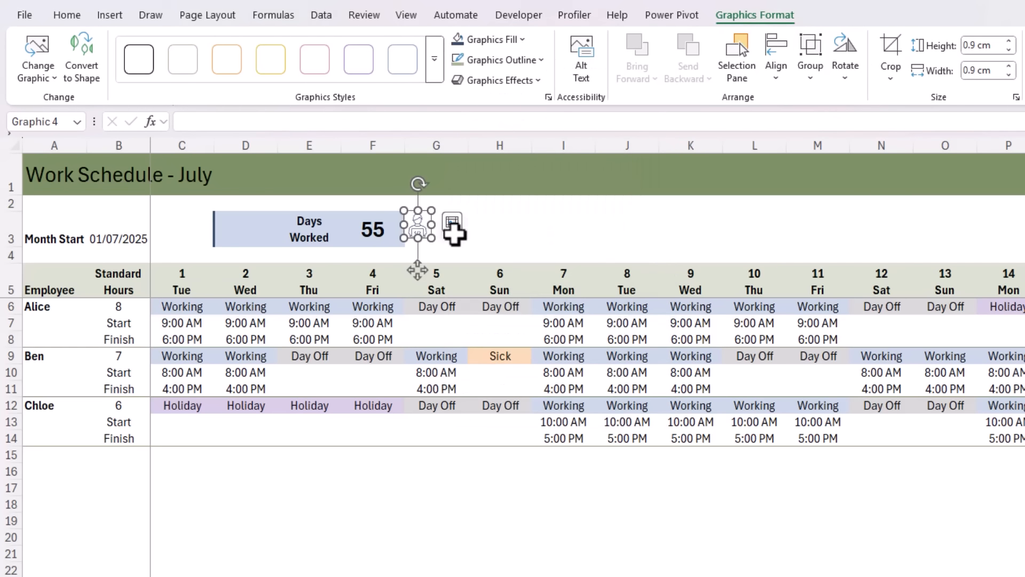
left_click_drag(417, 270, 247, 237)
- Set the font colour of the Days Worked label and total in E3:F3 to the darkest blue theme colour
left_click_drag(315, 228, 366, 227)
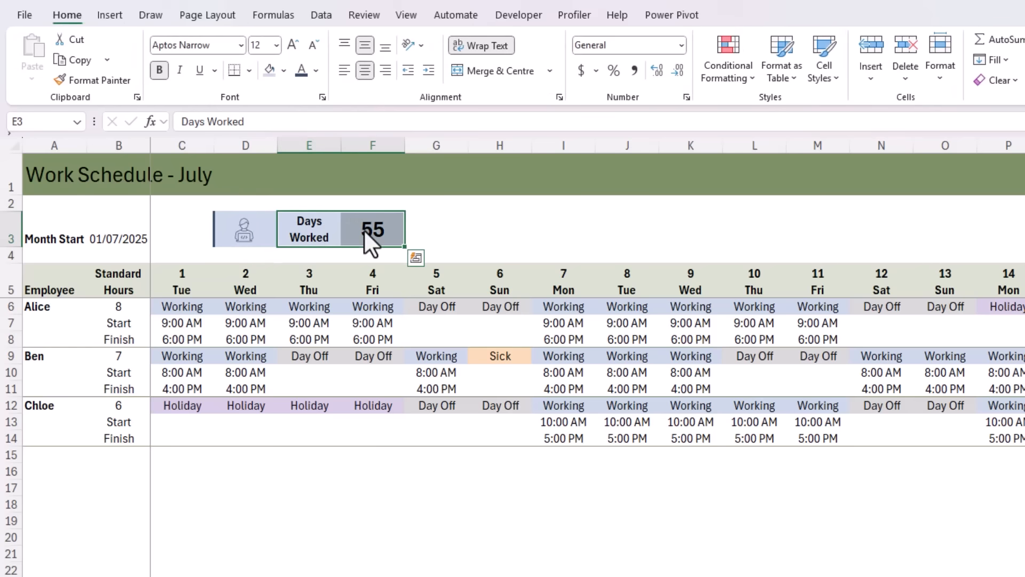
left_click(317, 72)
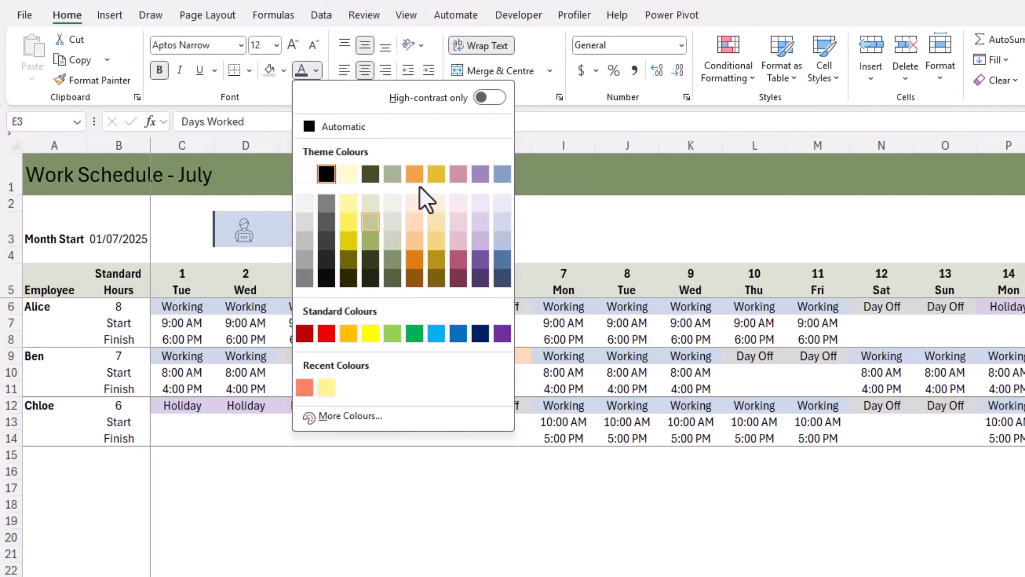
left_click(503, 278)
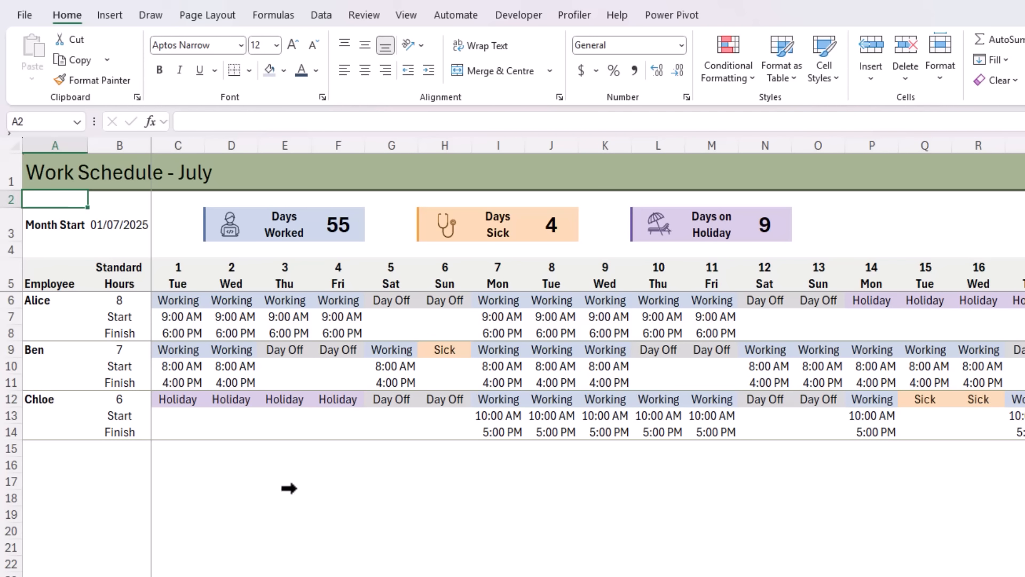
- Copy the last employee's block in rows 12 to 14 and paste it at A15
left_click_drag(9, 399, 16, 437)
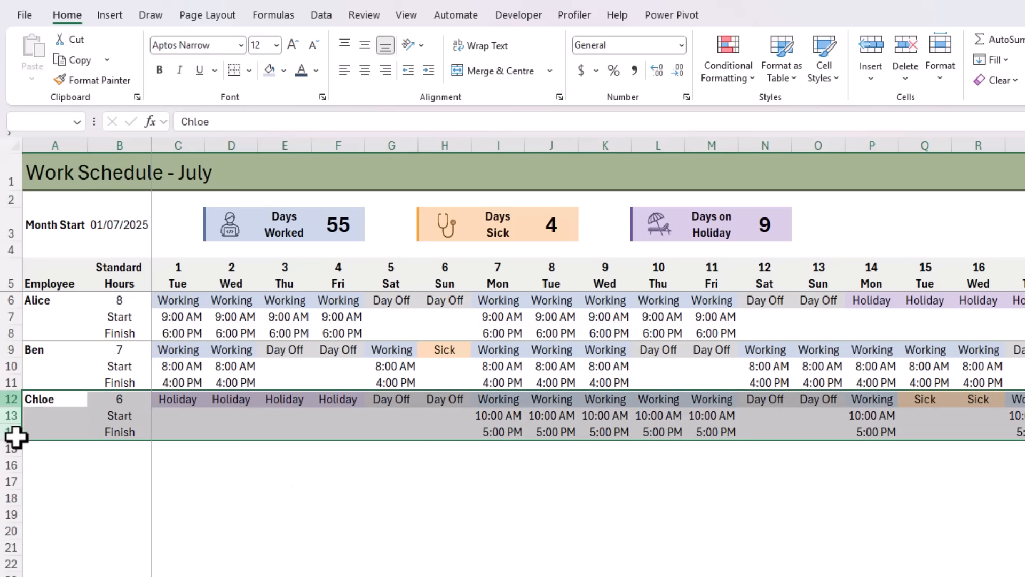
key("ctrl+c")
left_click(56, 451)
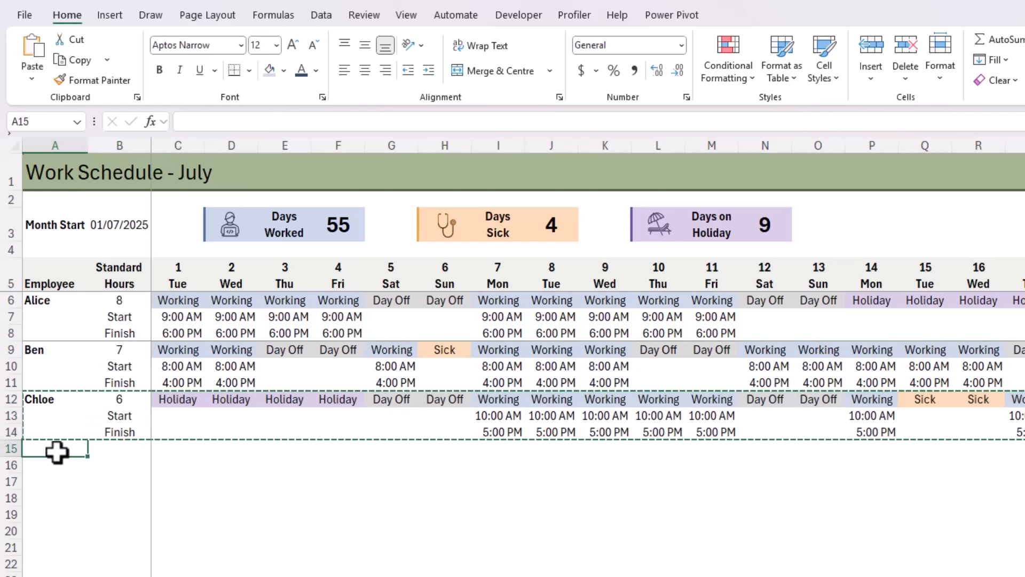
key("ctrl+v")
- Clear the copied statuses and start times in rows 15 and 16 from column C across the month
key("Right")
key("Right")
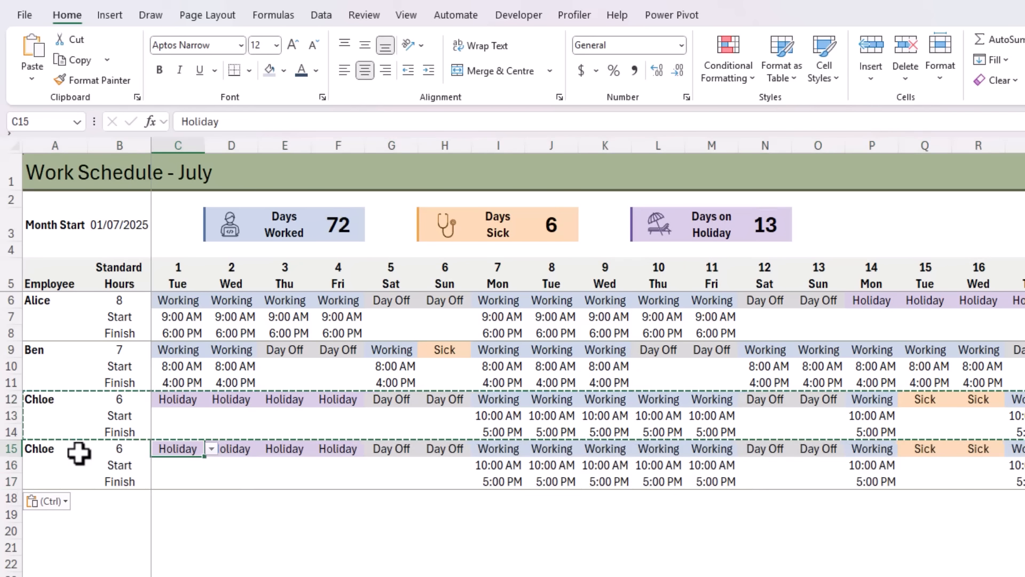
key("ctrl+shift+Right")
key("shift+Down")
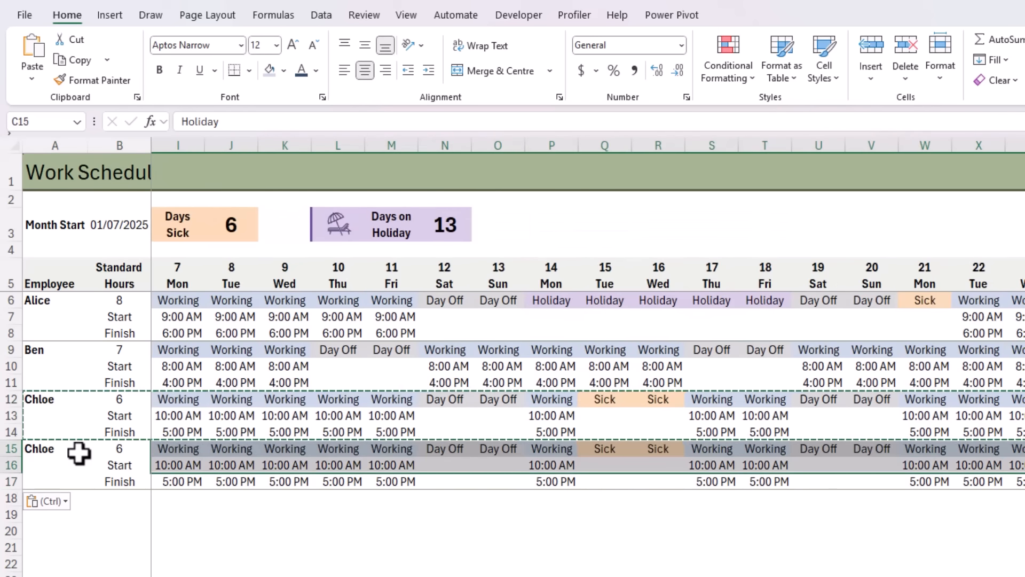
key("Delete")
- Enter the new employee's name in A15 and 4 standard hours in B15
key("Left")
key("Left")
type("M")
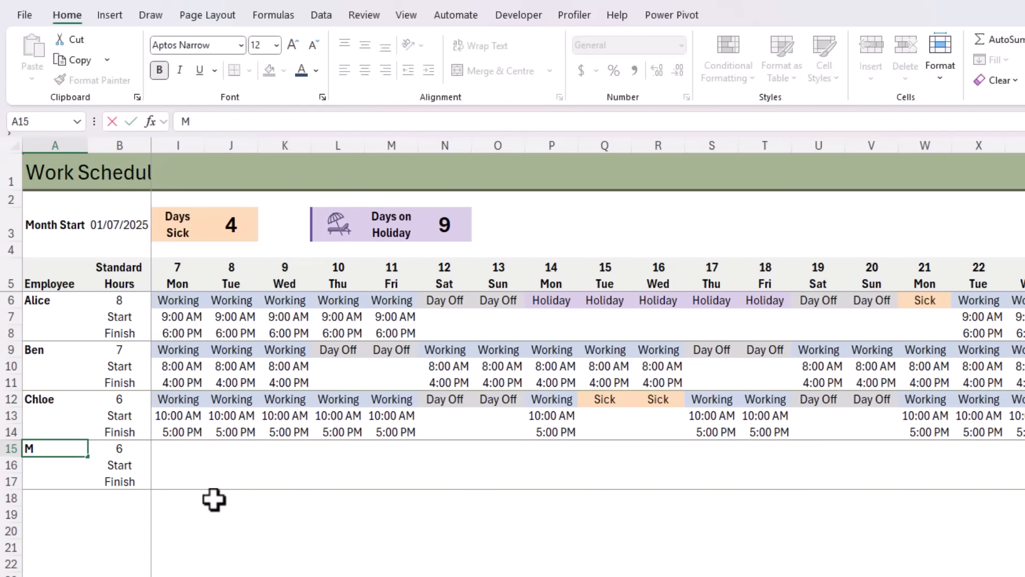
type("ynda")
key("Tab")
type("4")
key("Tab")
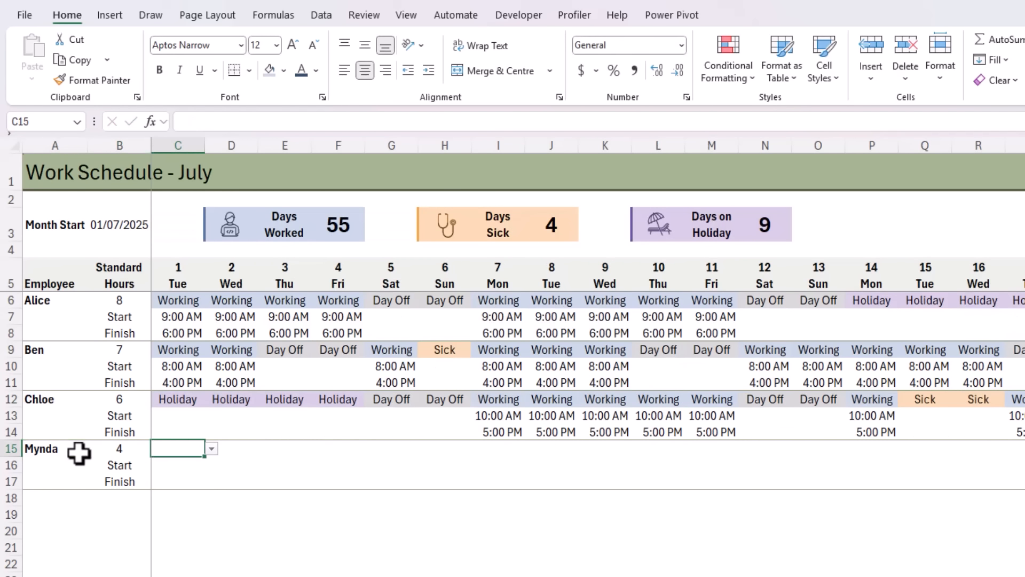
- Set the new employee's status to Day Off for days 1 to 3 in C15:E15
left_click(210, 445)
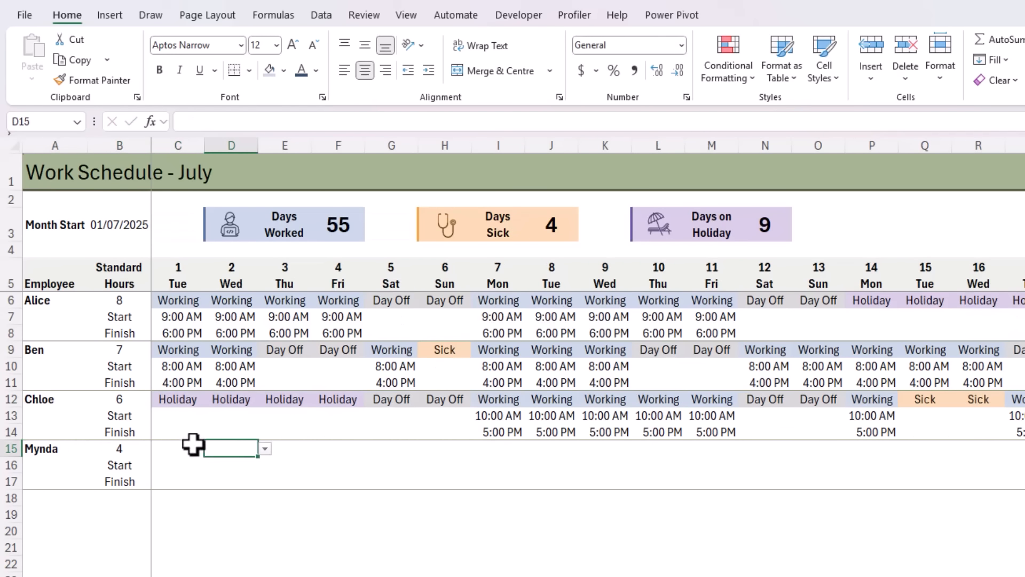
left_click(193, 445)
left_click(212, 448)
left_click(188, 475)
left_click(230, 447)
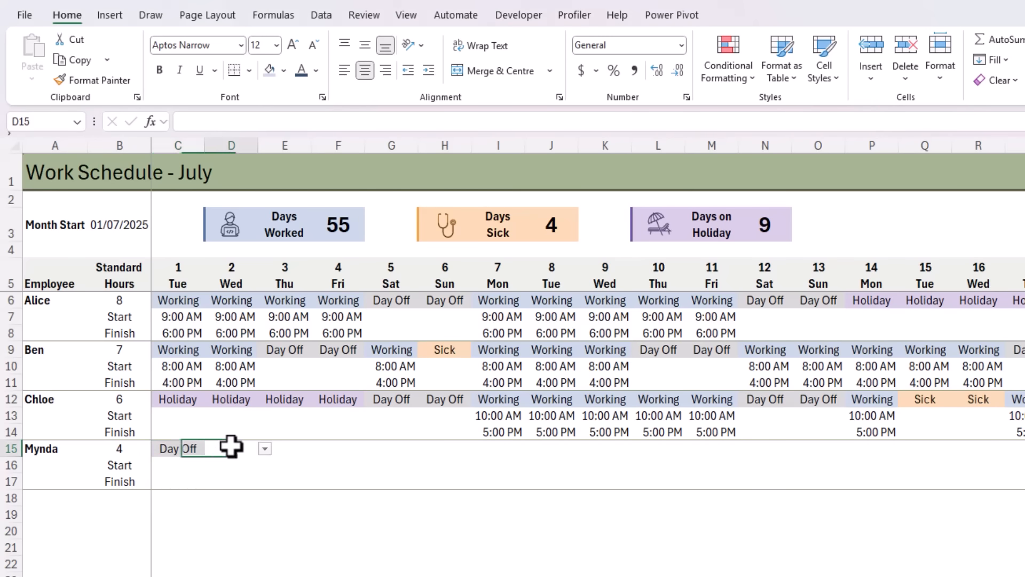
left_click(264, 449)
left_click(251, 477)
left_click(291, 451)
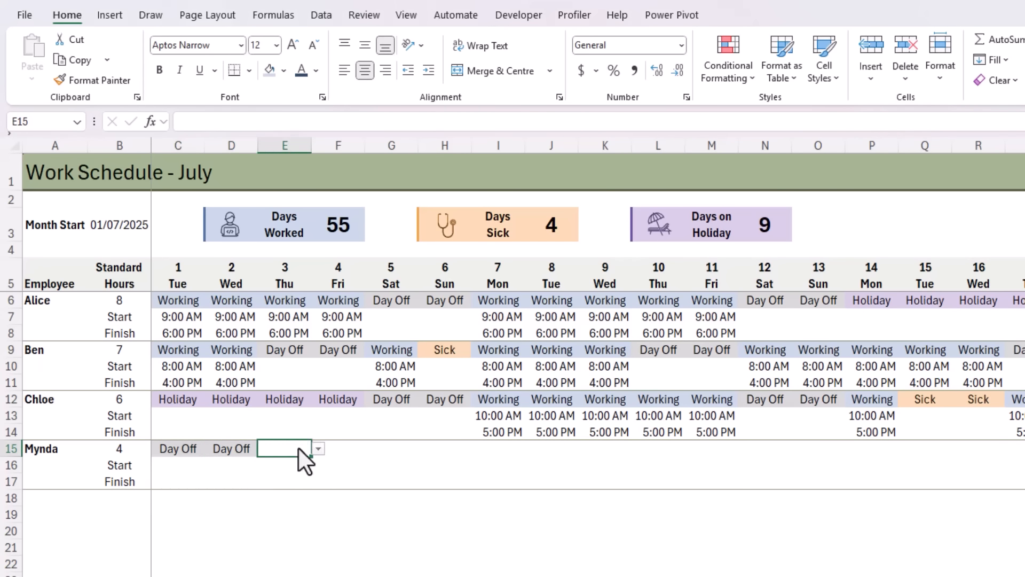
left_click(319, 448)
left_click(294, 476)
- Set the new employee's status to Working for day 4 in F15
left_click(346, 450)
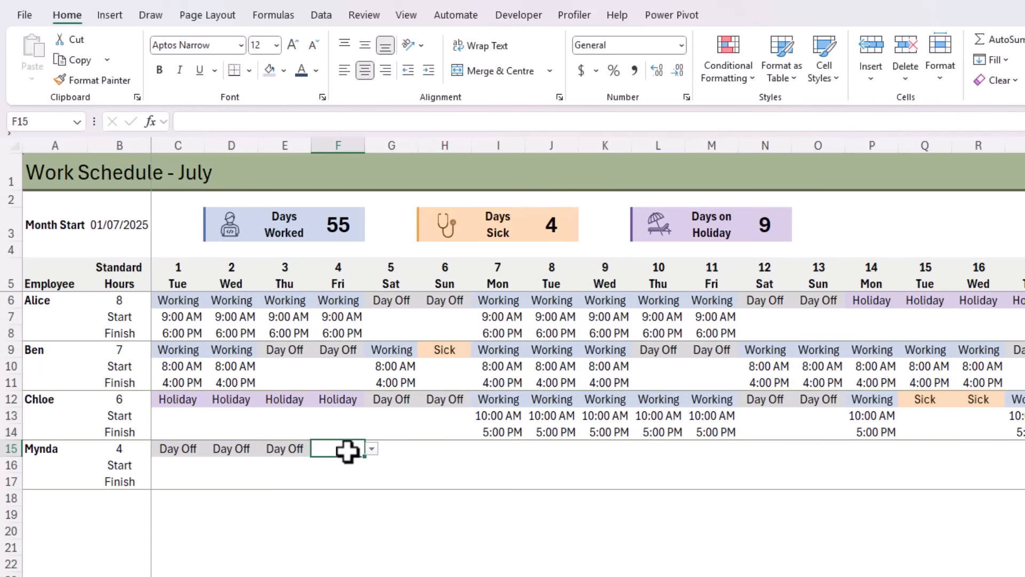
left_click(370, 450)
left_click(345, 462)
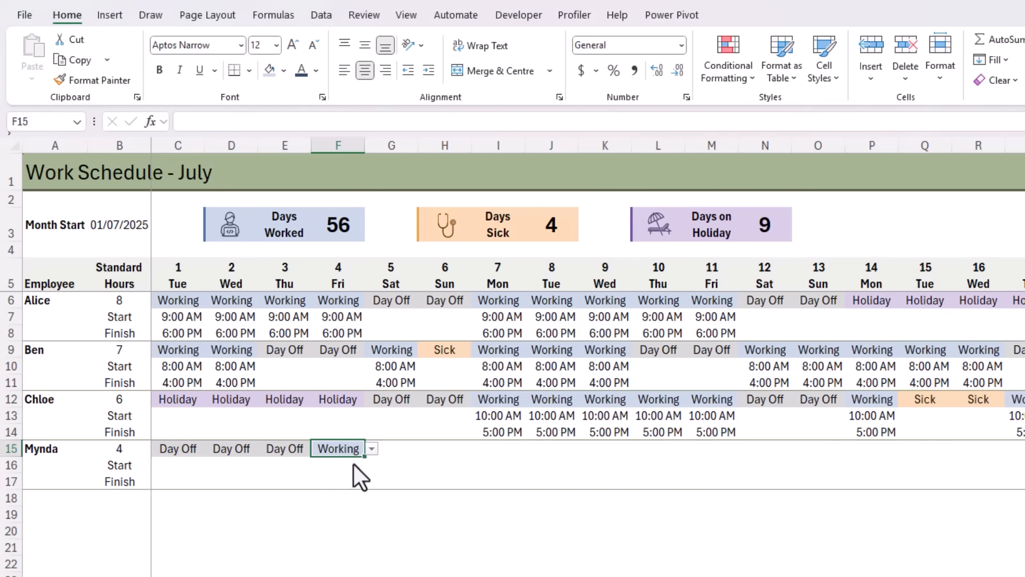
left_click(395, 449)
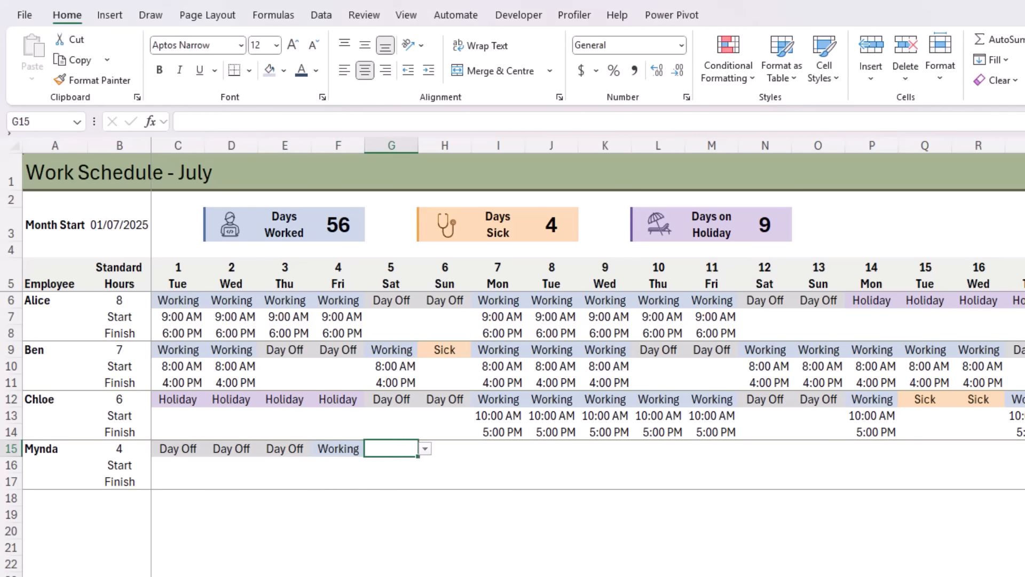